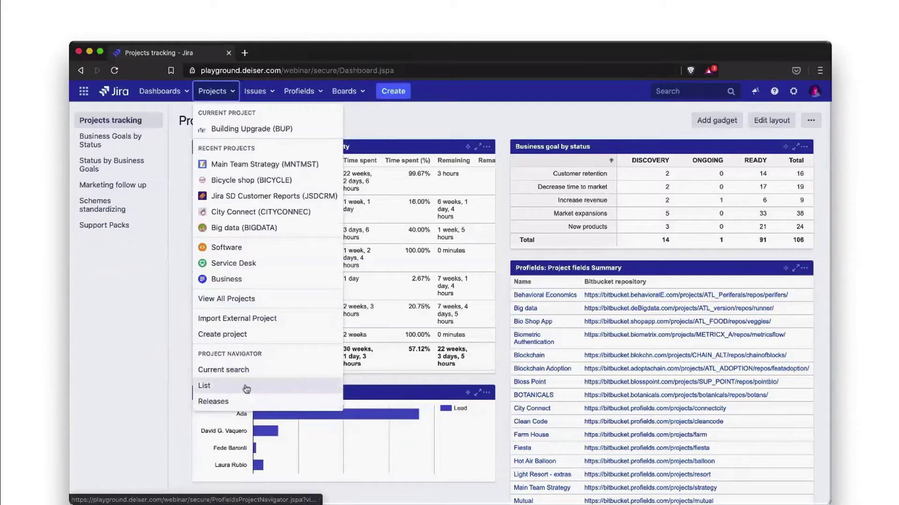
Step: Open the Project Navigator list and look over its additional filter fields and the advanced search mode, returning to basic search
{"action": "left_click", "coordinate": [257, 307]}
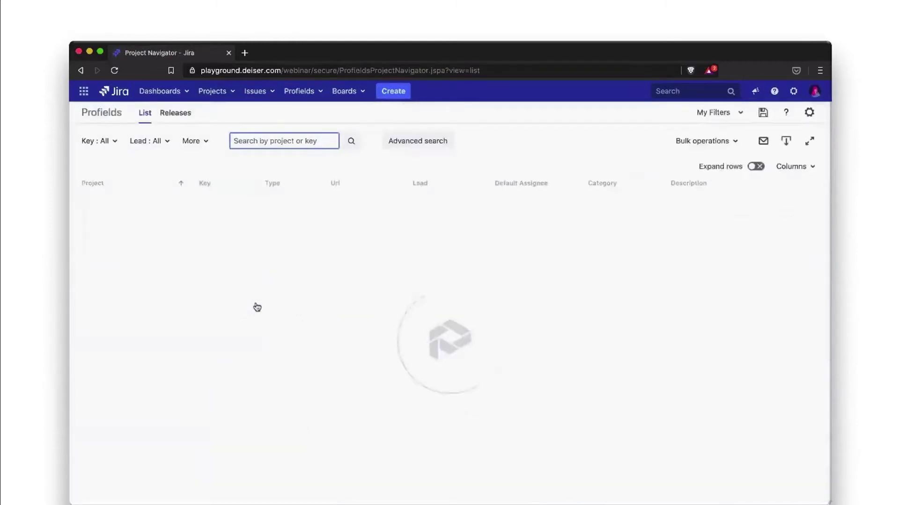
{"action": "left_click", "coordinate": [205, 142]}
{"action": "scroll", "coordinate": [315, 267], "scroll_direction": "down", "scroll_amount": 3}
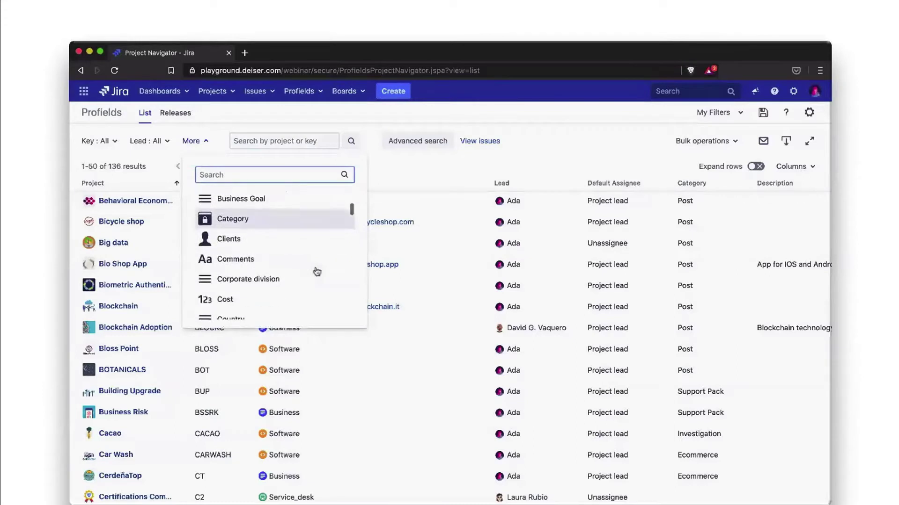
{"action": "left_click", "coordinate": [433, 165]}
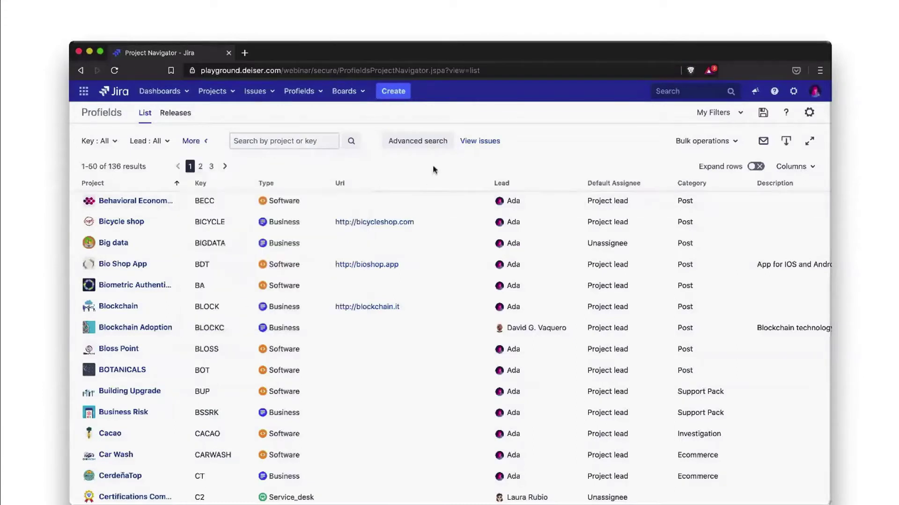
{"action": "left_click", "coordinate": [415, 141]}
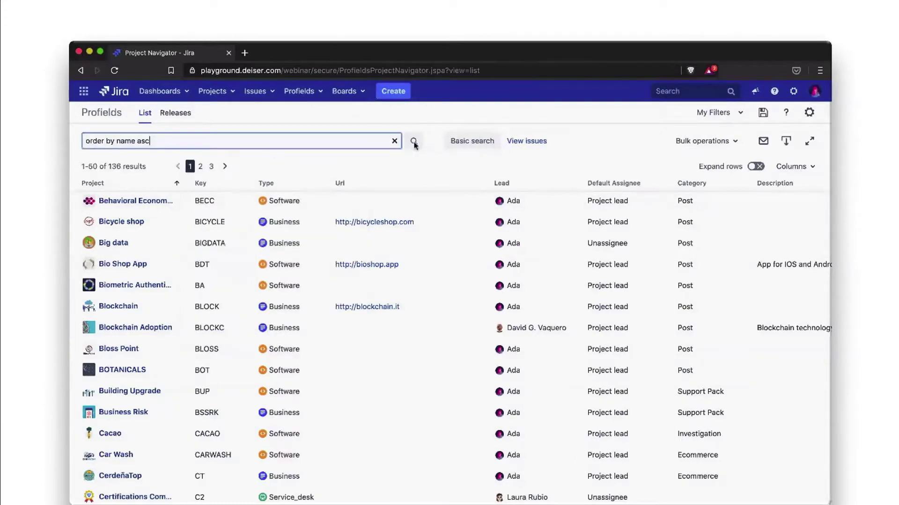
{"action": "left_click", "coordinate": [463, 146]}
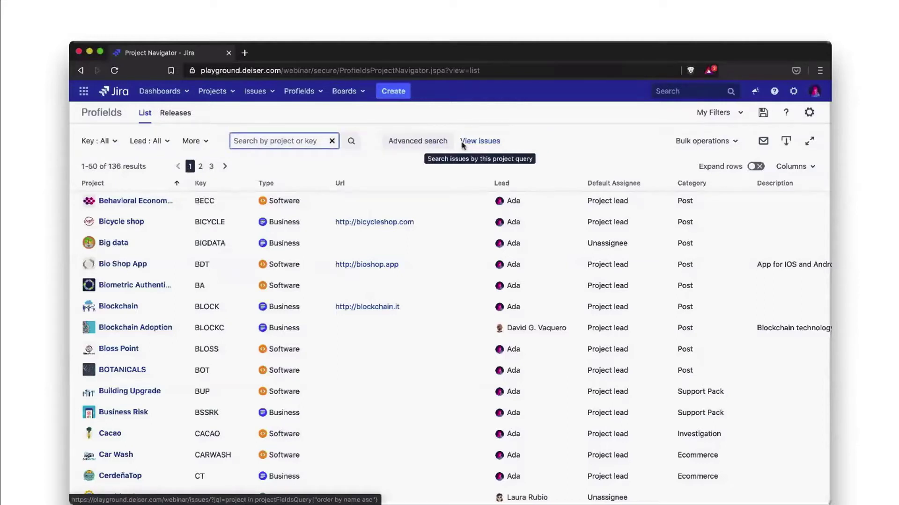
Step: Filter the project list to projects whose lead is the admin user
{"action": "left_click", "coordinate": [158, 141]}
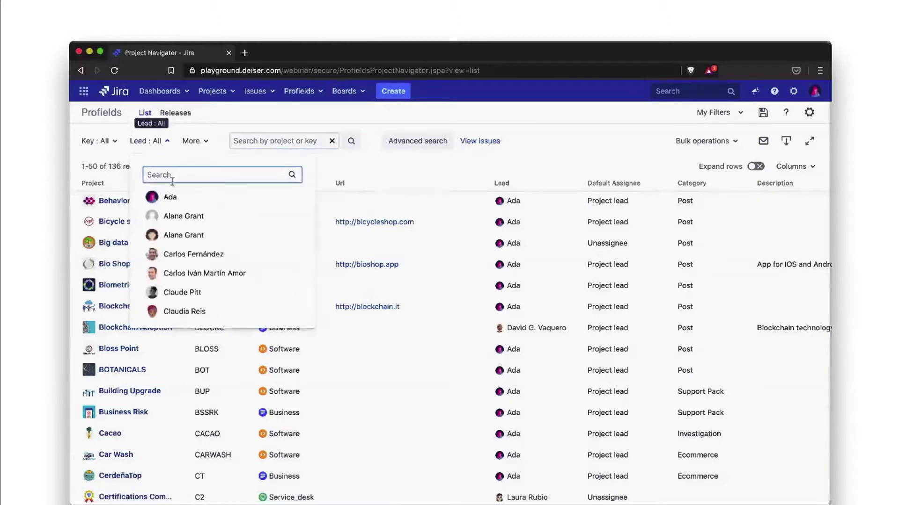
{"action": "left_click", "coordinate": [177, 195]}
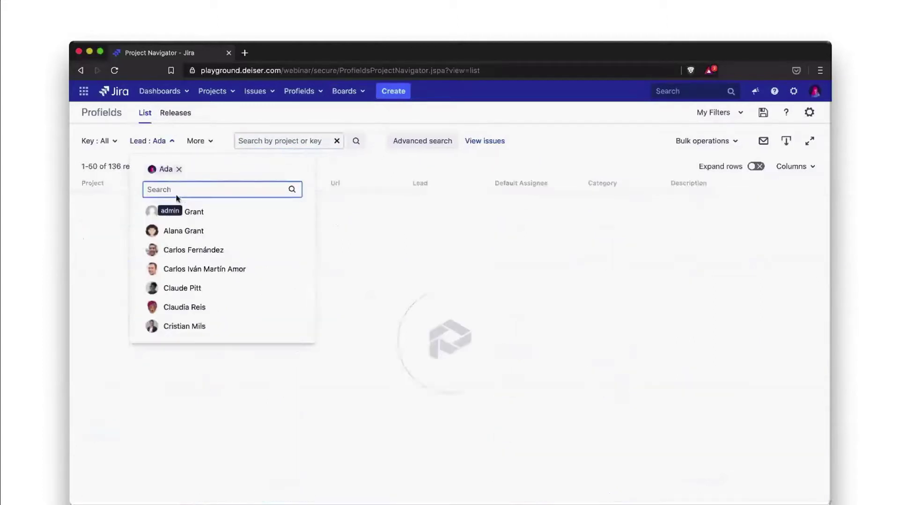
{"action": "left_click", "coordinate": [287, 117]}
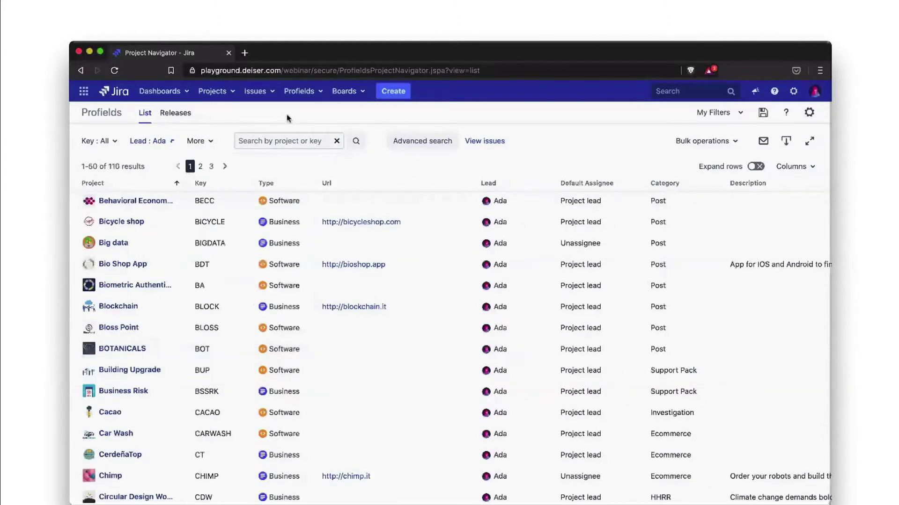
Step: Add a Programming language filter to the project list and set it to Java
{"action": "left_click", "coordinate": [199, 142]}
{"action": "type", "text": "Prog"}
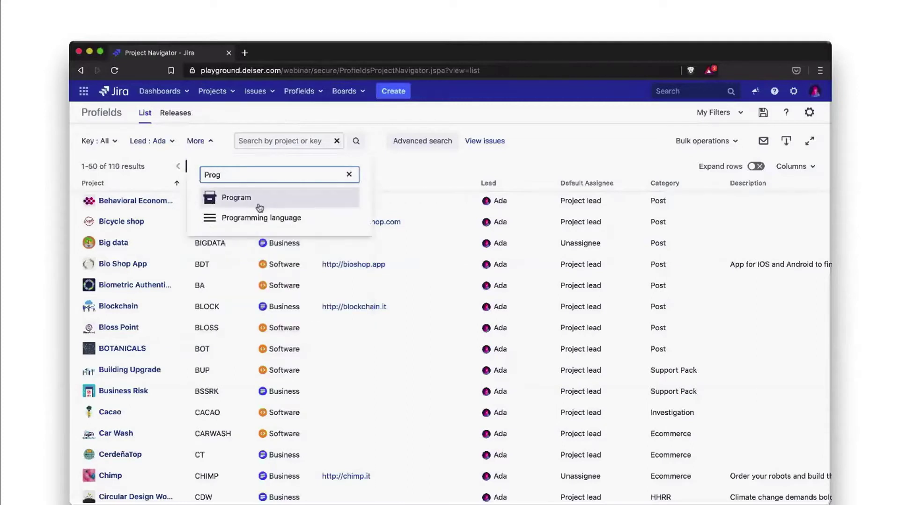
{"action": "left_click", "coordinate": [261, 216]}
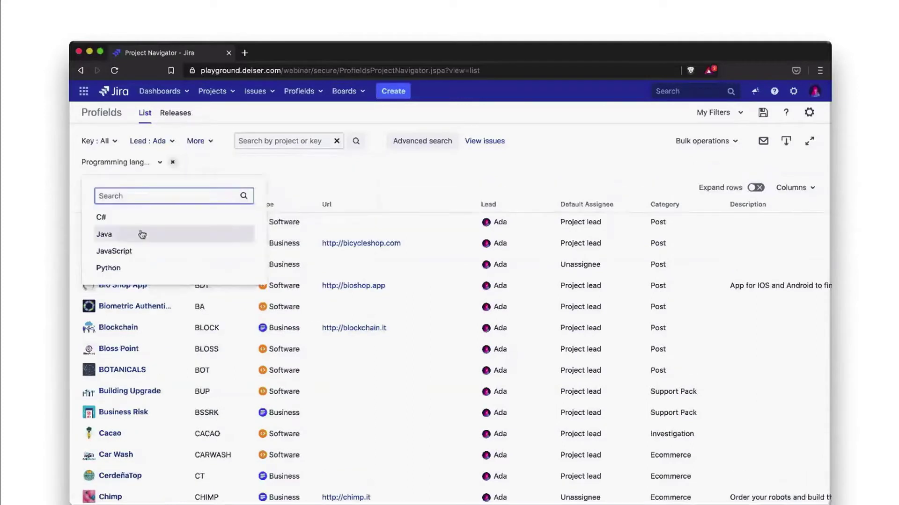
{"action": "left_click", "coordinate": [140, 232]}
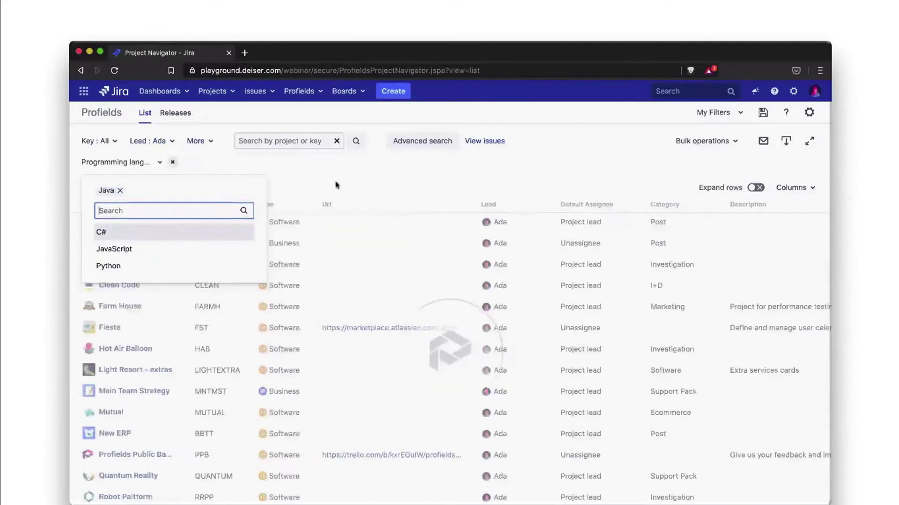
{"action": "left_click", "coordinate": [413, 165]}
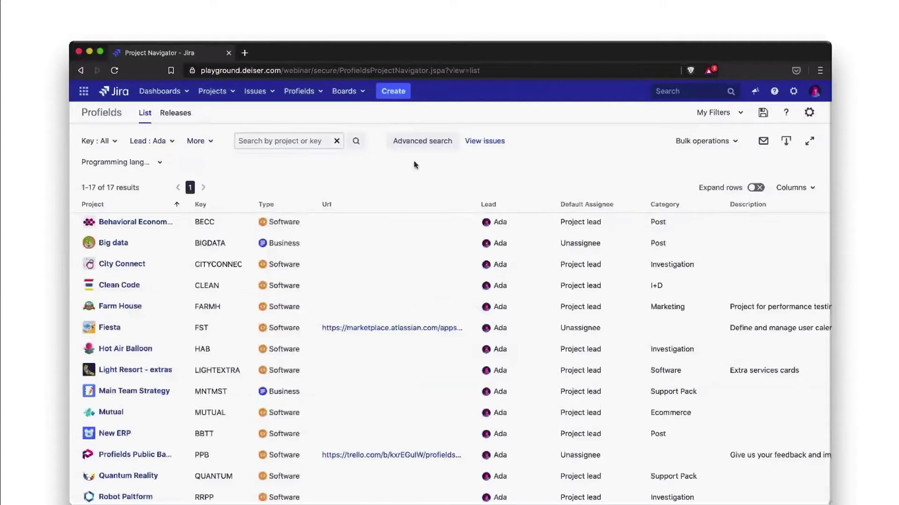
Step: Add the Programming language, Project Status and Project Priority columns to the project list and update it
{"action": "left_click", "coordinate": [804, 195]}
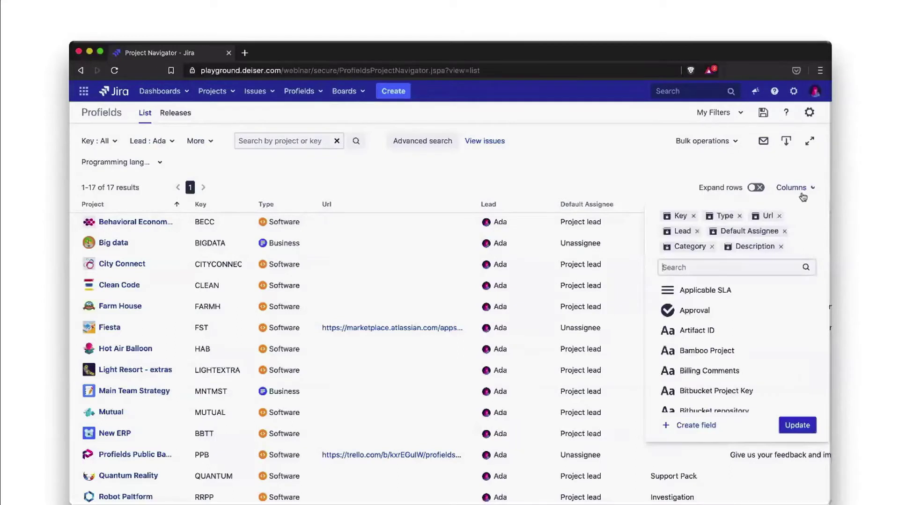
{"action": "type", "text": "Progr"}
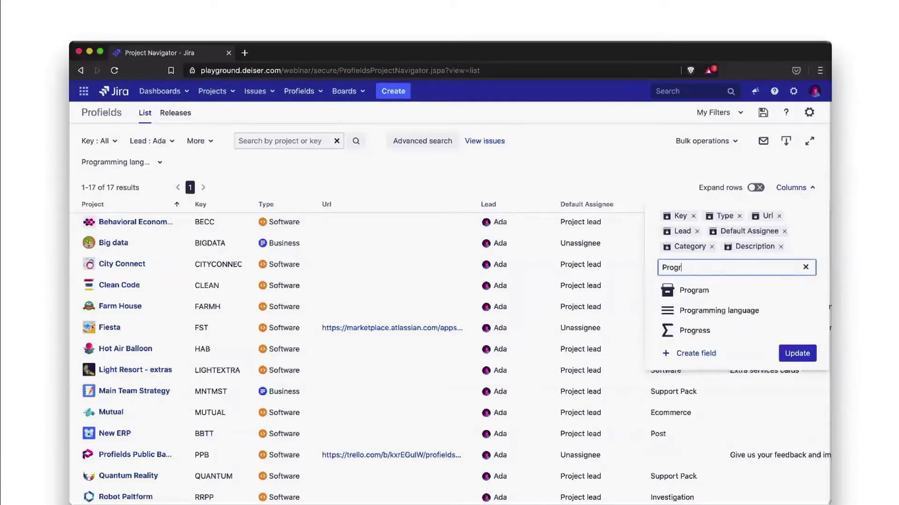
{"action": "left_click", "coordinate": [757, 311]}
{"action": "key", "text": "super+a"}
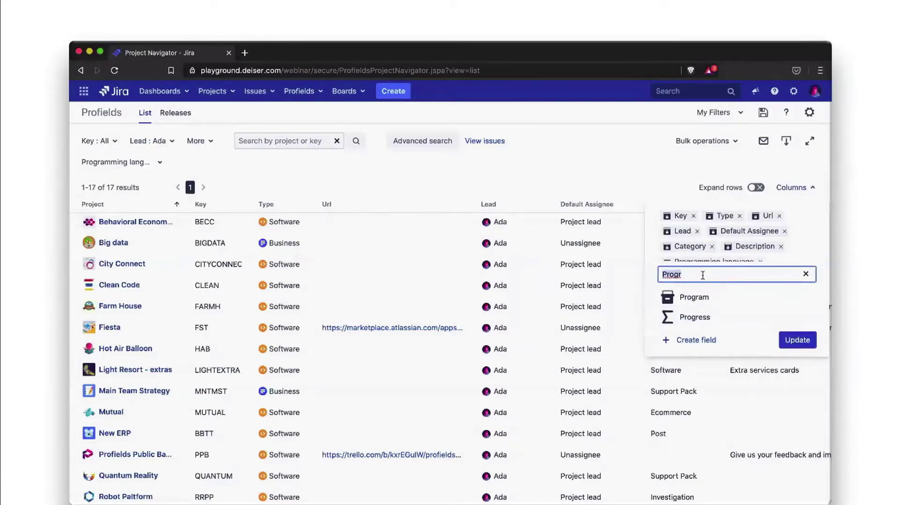
{"action": "type", "text": "sta"}
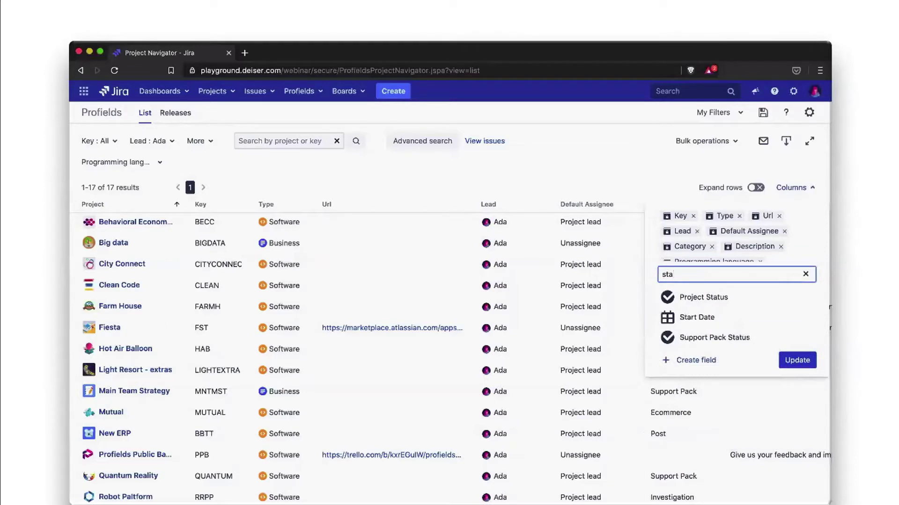
{"action": "left_click", "coordinate": [702, 298]}
{"action": "key", "text": "super+a"}
{"action": "type", "text": "prio"}
{"action": "left_click", "coordinate": [698, 318]}
{"action": "left_click", "coordinate": [797, 320]}
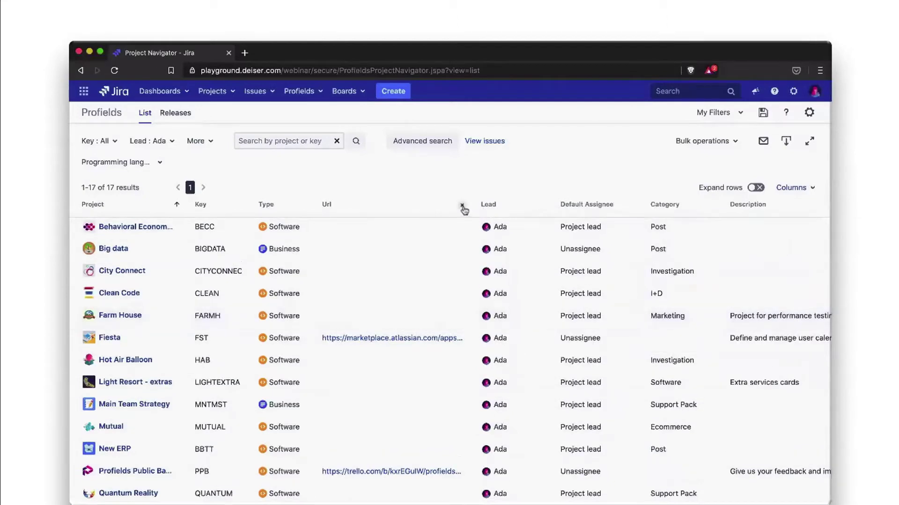
Step: Remove the Url and Description columns from the project list
{"action": "left_click", "coordinate": [462, 206]}
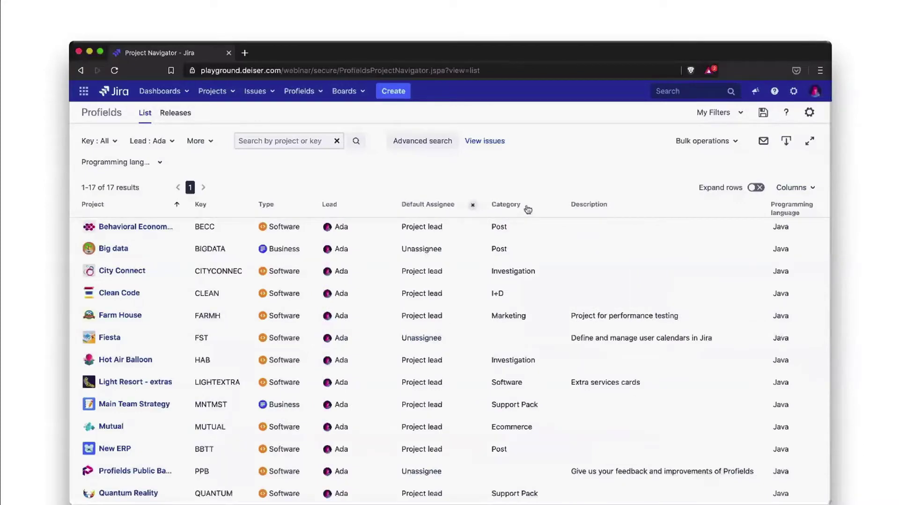
{"action": "left_click", "coordinate": [553, 206]}
{"action": "scroll", "coordinate": [608, 304], "scroll_direction": "down", "scroll_amount": 1}
{"action": "scroll", "coordinate": [670, 366], "scroll_direction": "up", "scroll_amount": 1}
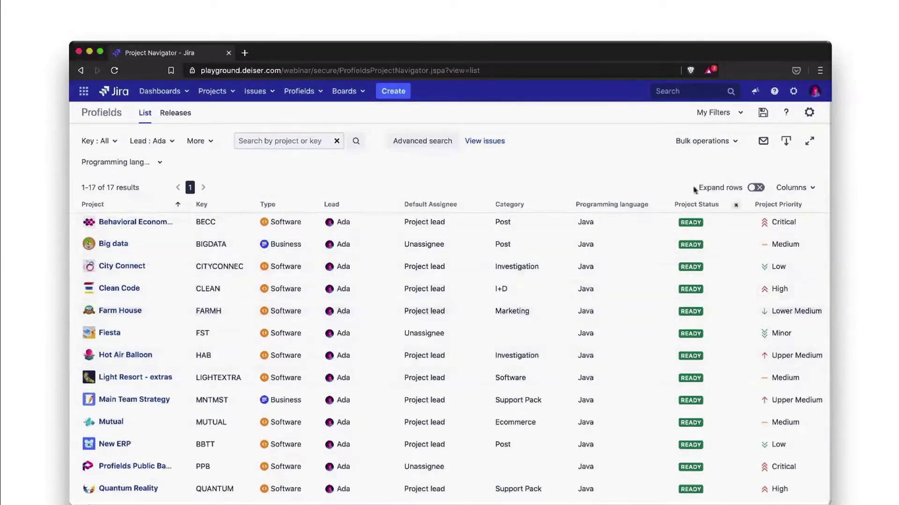
Step: Save the current search and column setup as a new filter named "My Java Projects"
{"action": "left_click", "coordinate": [764, 112]}
{"action": "type", "text": "My"}
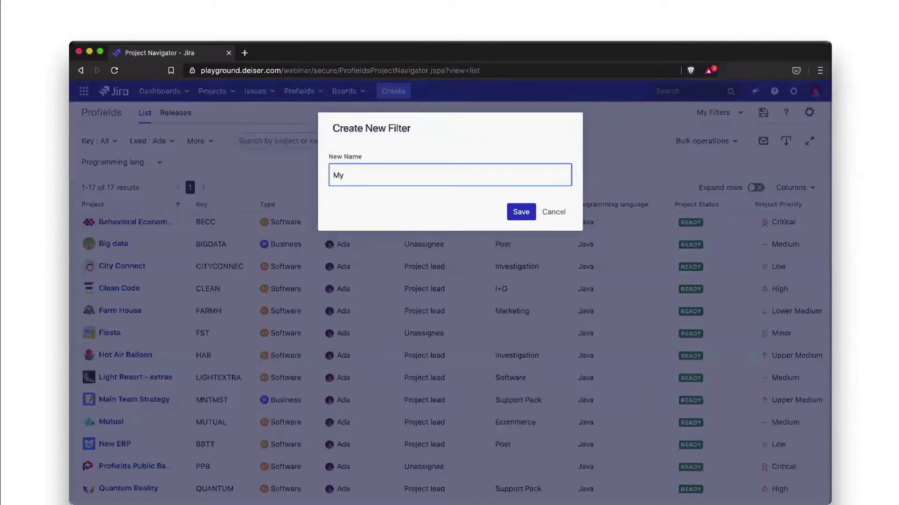
{"action": "type", "text": " Java Projects"}
{"action": "left_click", "coordinate": [521, 212]}
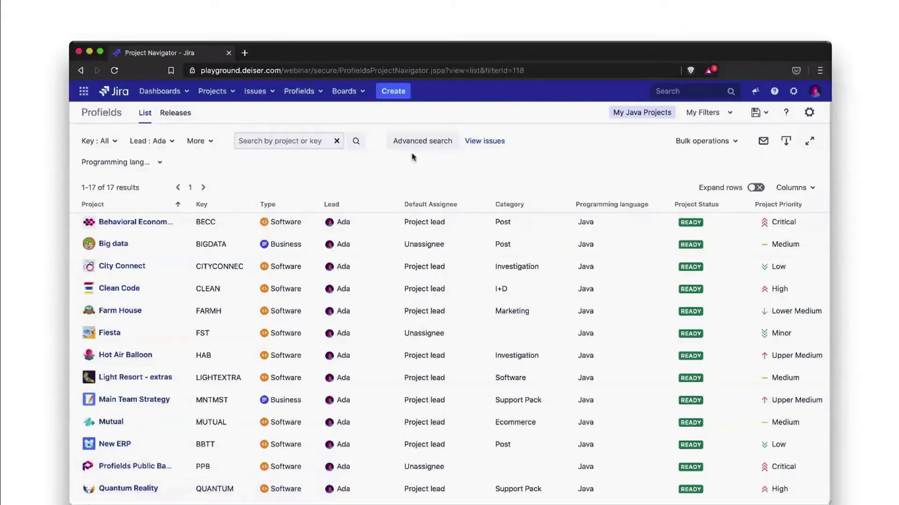
Step: Open the filter management page and examine the saved filters' queries, owners, public settings and followers
{"action": "left_click", "coordinate": [704, 115]}
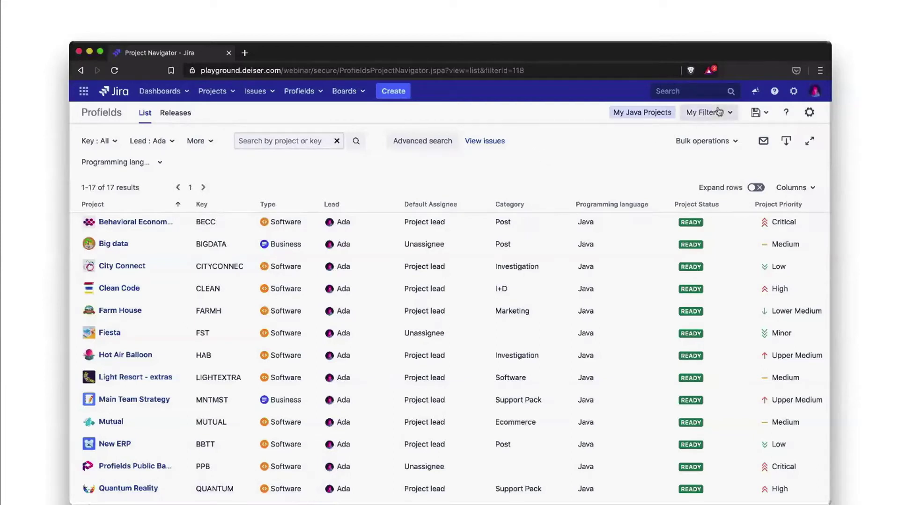
{"action": "left_click", "coordinate": [542, 331]}
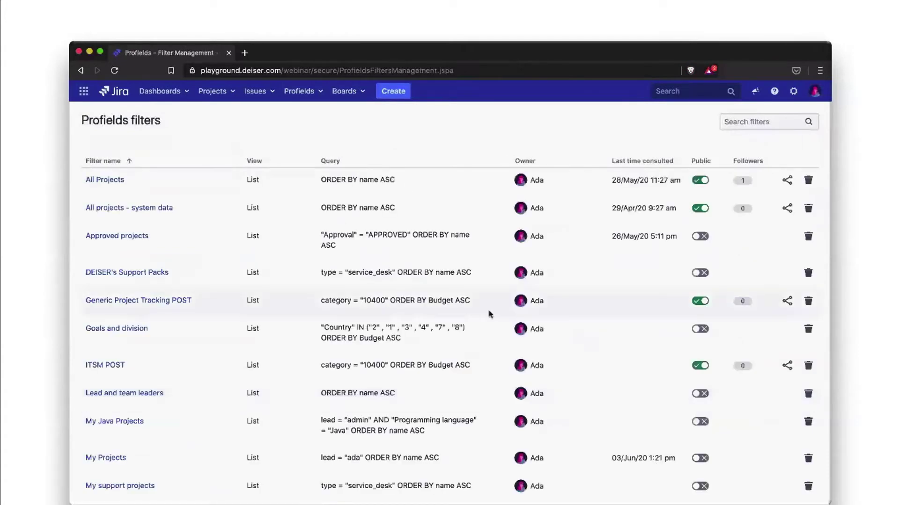
{"action": "scroll", "coordinate": [488, 311], "scroll_direction": "down", "scroll_amount": 3}
{"action": "scroll", "coordinate": [488, 312], "scroll_direction": "up", "scroll_amount": 3}
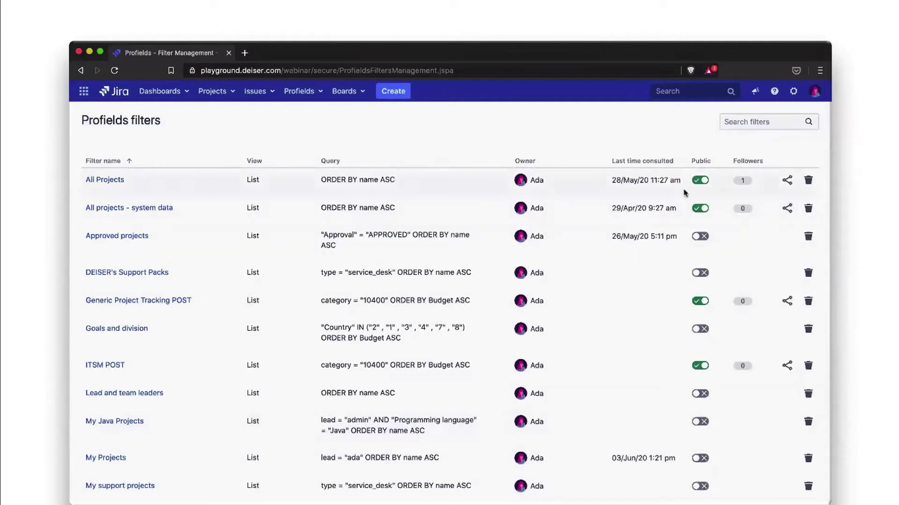
{"action": "scroll", "coordinate": [569, 323], "scroll_direction": "down", "scroll_amount": 1}
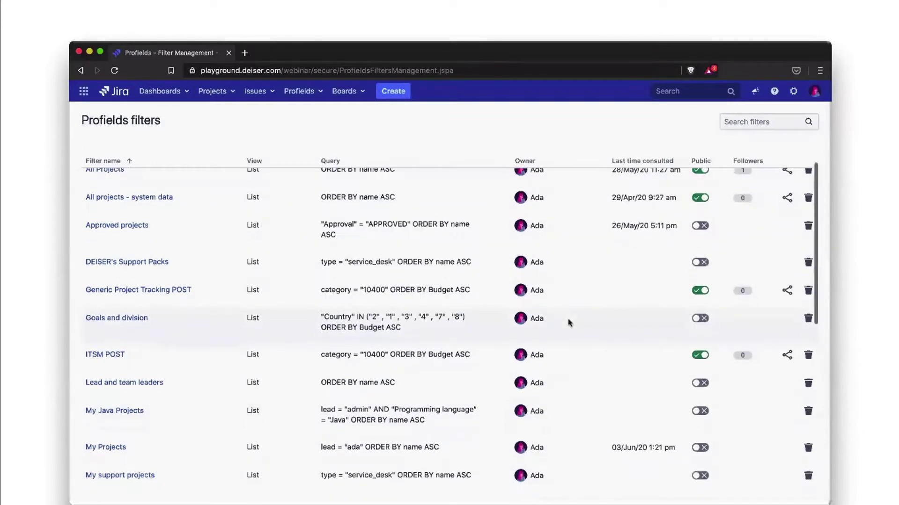
{"action": "scroll", "coordinate": [569, 323], "scroll_direction": "down", "scroll_amount": 3}
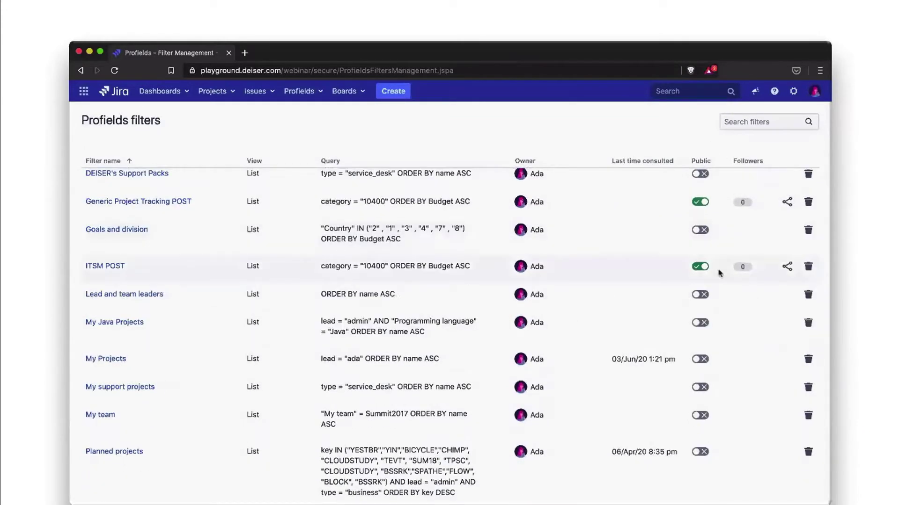
{"action": "scroll", "coordinate": [740, 265], "scroll_direction": "up", "scroll_amount": 3}
{"action": "scroll", "coordinate": [415, 361], "scroll_direction": "down", "scroll_amount": 2}
Step: Open the saved My Java Projects filter and look through its project list
{"action": "double_click", "coordinate": [124, 377]}
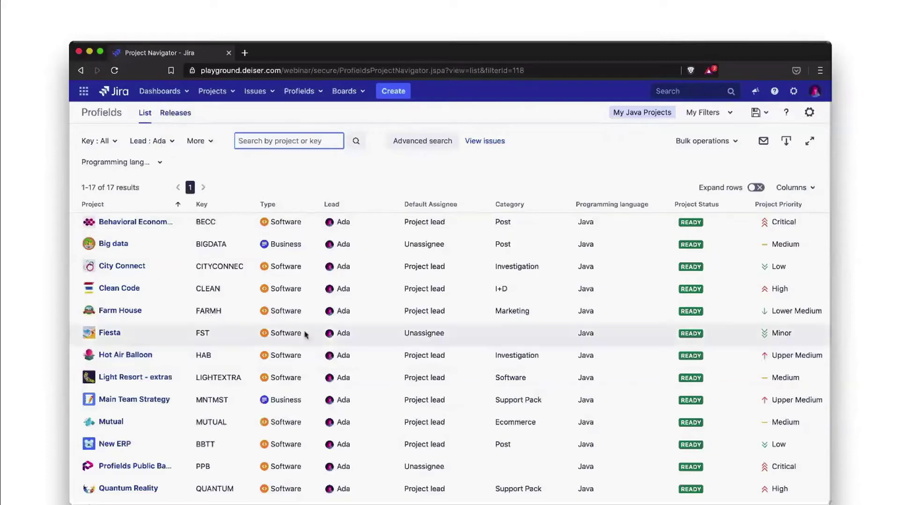
{"action": "scroll", "coordinate": [327, 335], "scroll_direction": "down", "scroll_amount": 1}
{"action": "scroll", "coordinate": [329, 344], "scroll_direction": "down", "scroll_amount": 3}
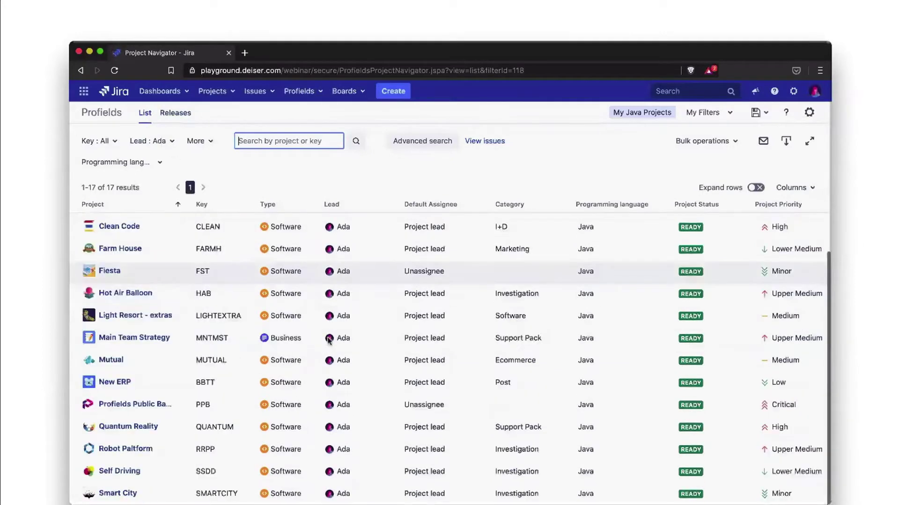
{"action": "scroll", "coordinate": [329, 341], "scroll_direction": "up", "scroll_amount": 1}
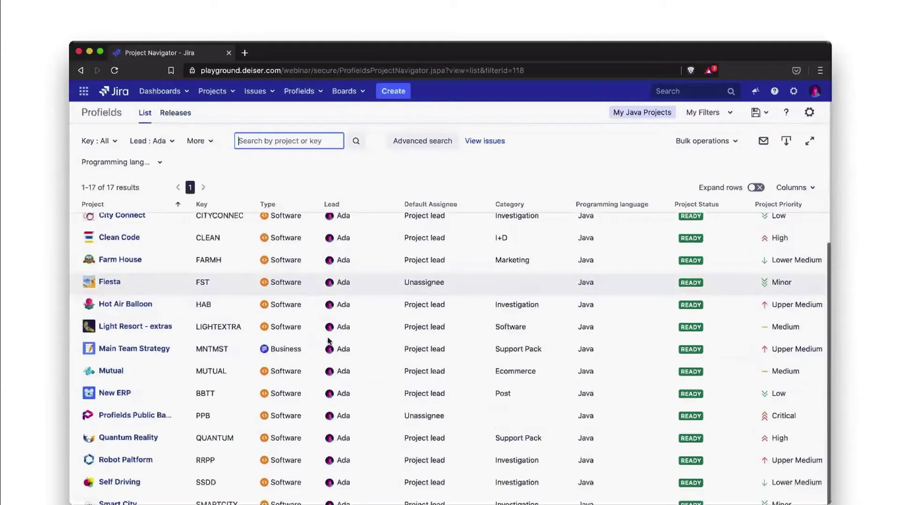
{"action": "scroll", "coordinate": [329, 344], "scroll_direction": "up", "scroll_amount": 3}
Step: Show the filtered projects in the Releases timeline and set the range's start date to 26/04/2020
{"action": "left_click", "coordinate": [176, 112]}
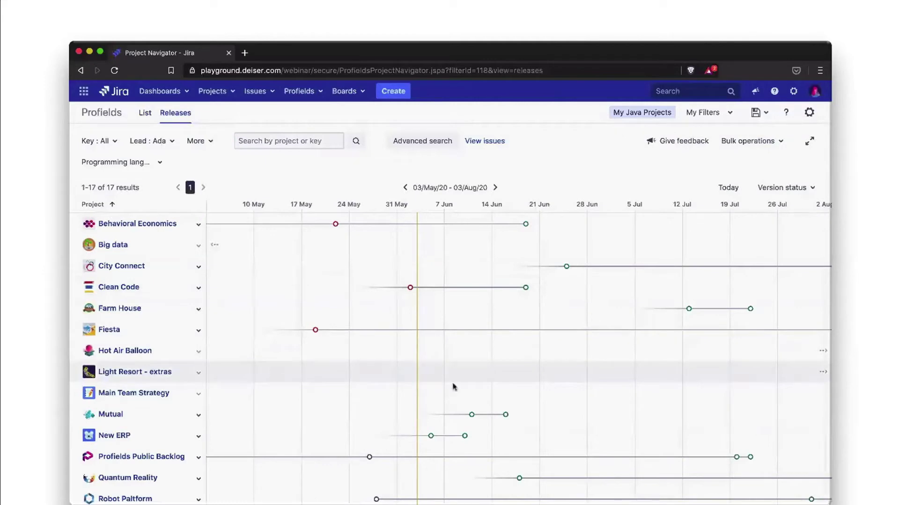
{"action": "left_click", "coordinate": [433, 193]}
{"action": "left_click", "coordinate": [431, 248]}
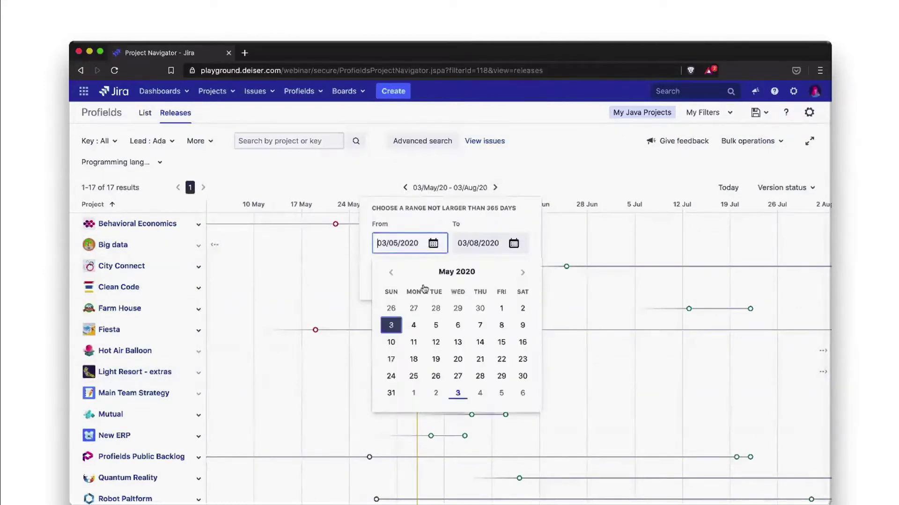
{"action": "left_click", "coordinate": [391, 308]}
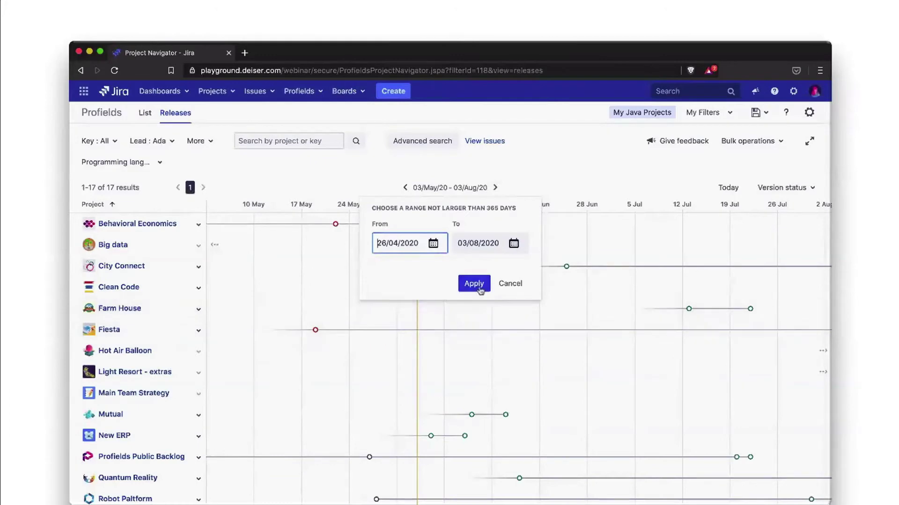
{"action": "left_click", "coordinate": [477, 283]}
Step: Set the end date of the Releases timeline range to 30/09/2020 and apply it
{"action": "left_click", "coordinate": [481, 189]}
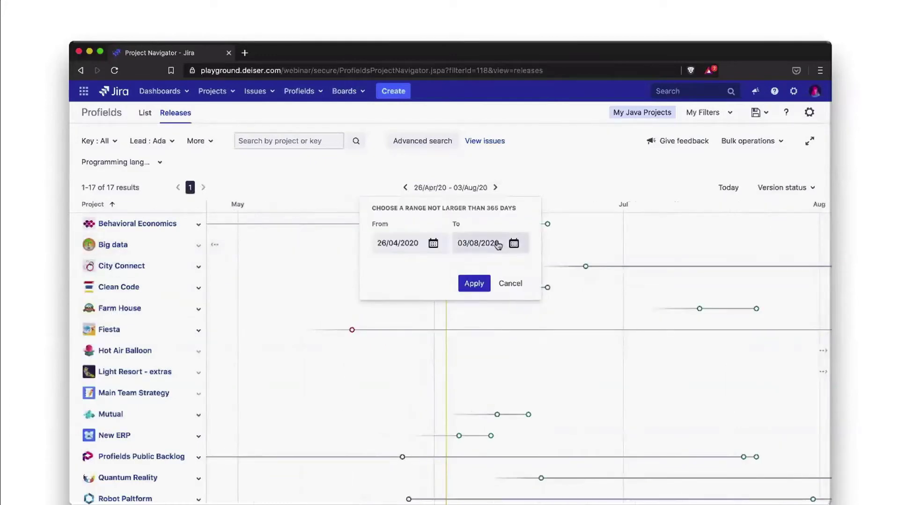
{"action": "left_click", "coordinate": [497, 246]}
{"action": "left_click", "coordinate": [609, 273]}
{"action": "left_click", "coordinate": [537, 375]}
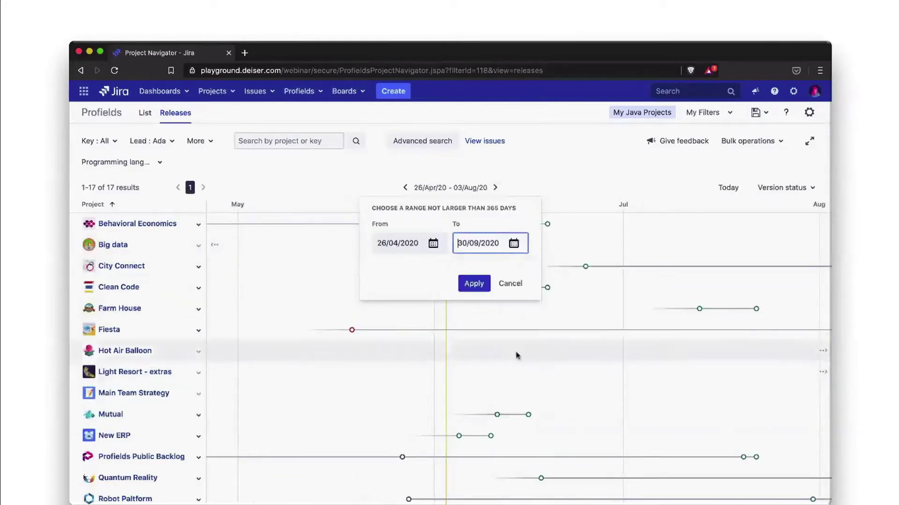
{"action": "left_click", "coordinate": [479, 290]}
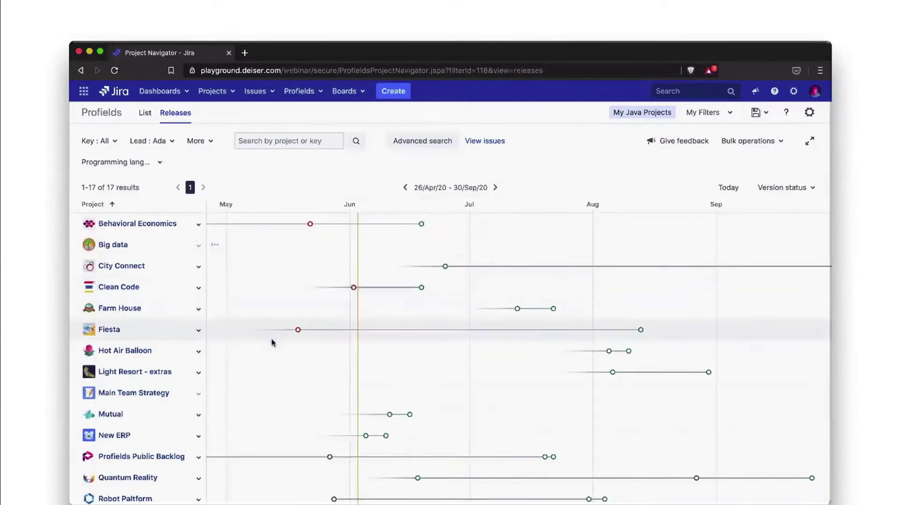
Step: Set the release date of Profields Public Backlog's Next Big Release [17-04-2020] to 31/07/2020 and apply it
{"action": "scroll", "coordinate": [355, 379], "scroll_direction": "down", "scroll_amount": 3}
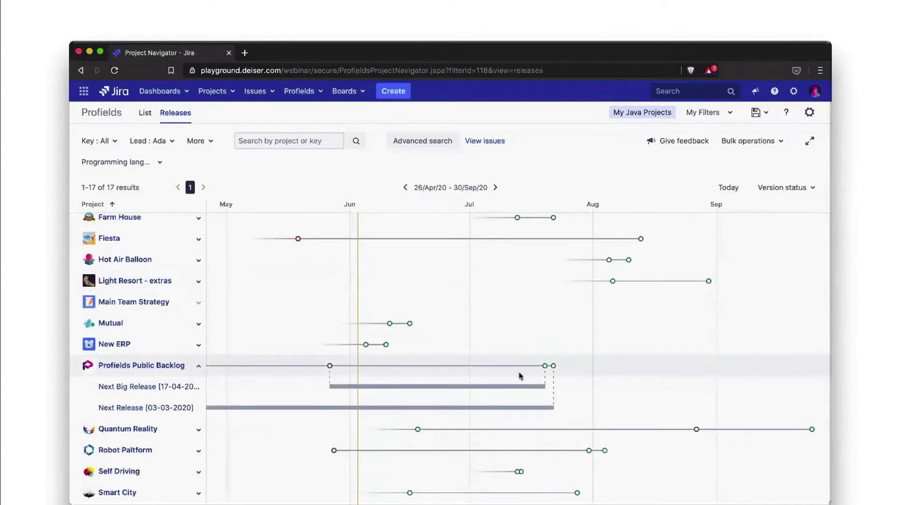
{"action": "mouse_move", "coordinate": [546, 367]}
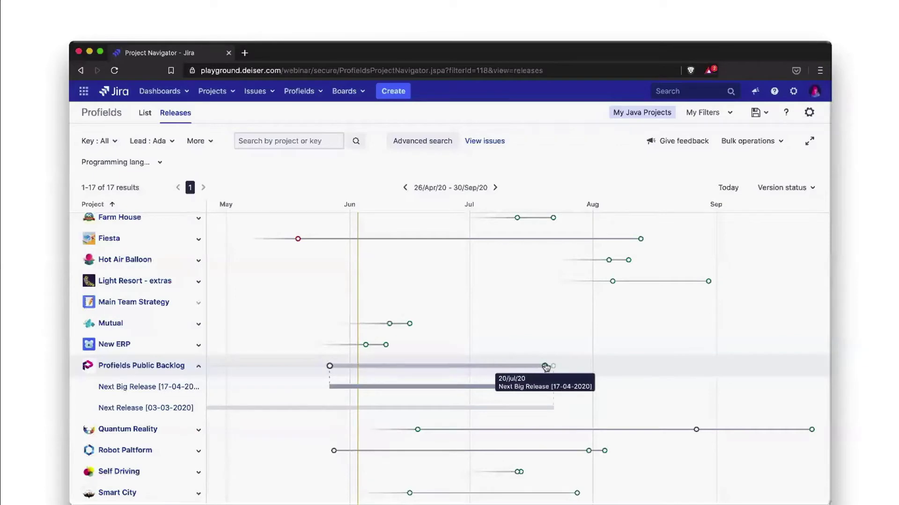
{"action": "left_click", "coordinate": [545, 367]}
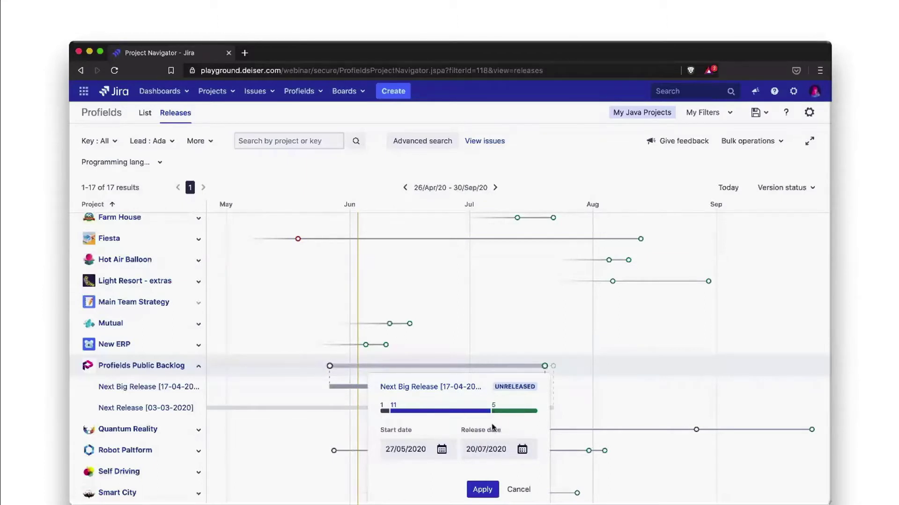
{"action": "left_click", "coordinate": [495, 450]}
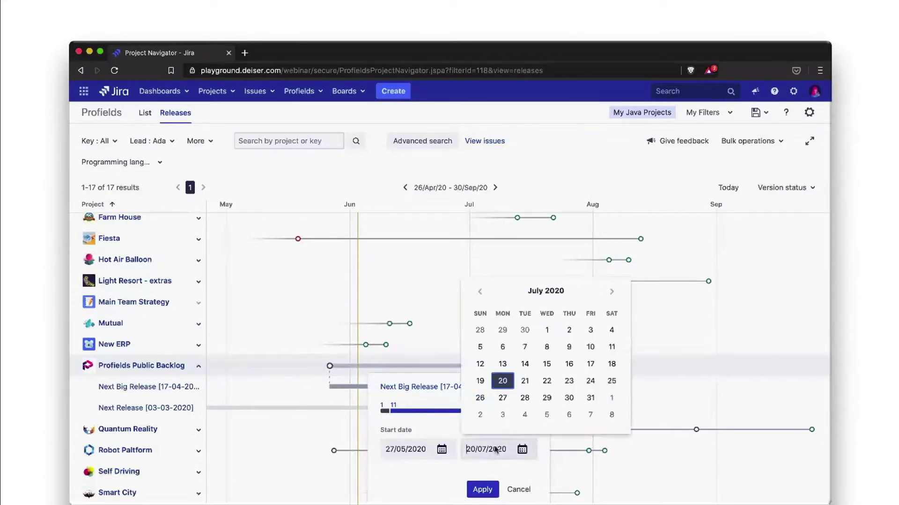
{"action": "left_click", "coordinate": [593, 397]}
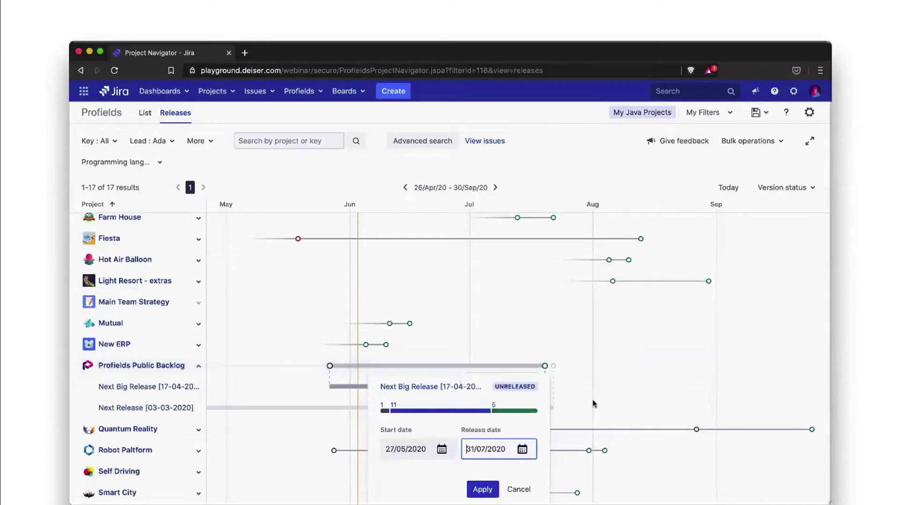
{"action": "left_click", "coordinate": [481, 493]}
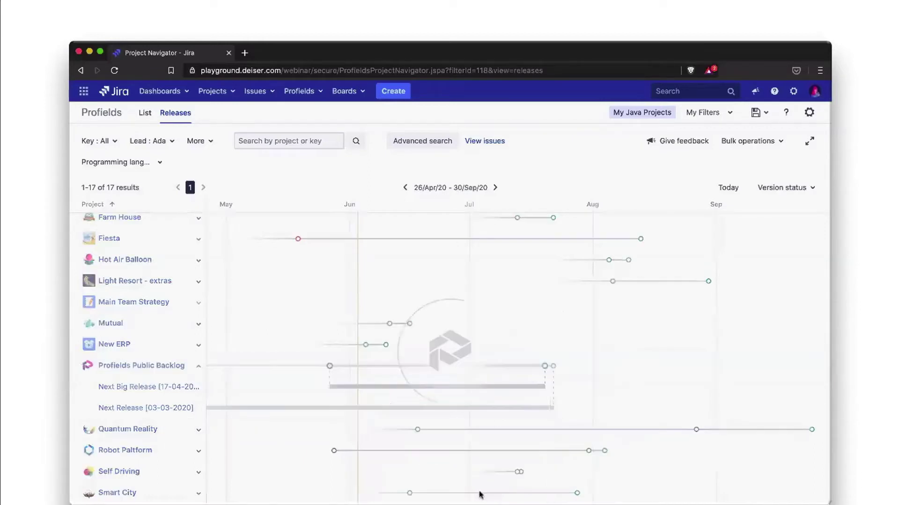
Step: Reschedule the Fiesta project's overdue Next Big Release to a release date of 08/07/2020
{"action": "left_click", "coordinate": [298, 240]}
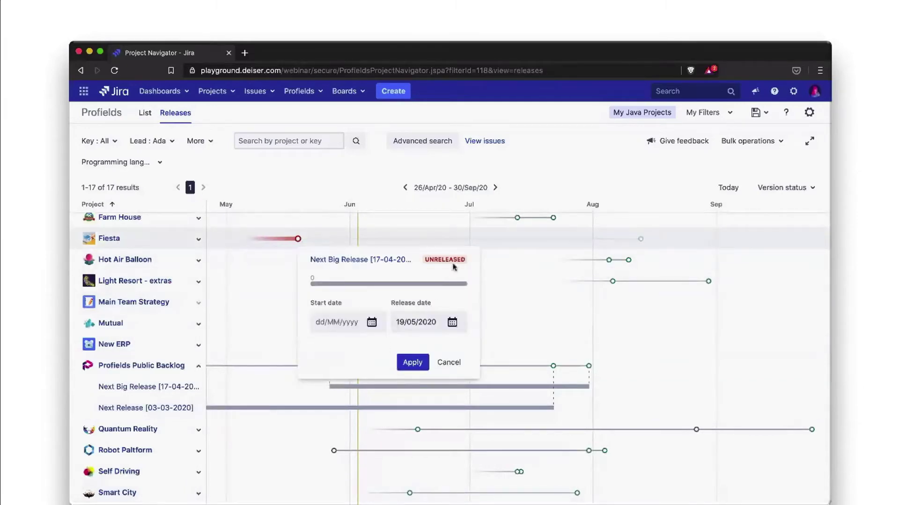
{"action": "left_click", "coordinate": [427, 319]}
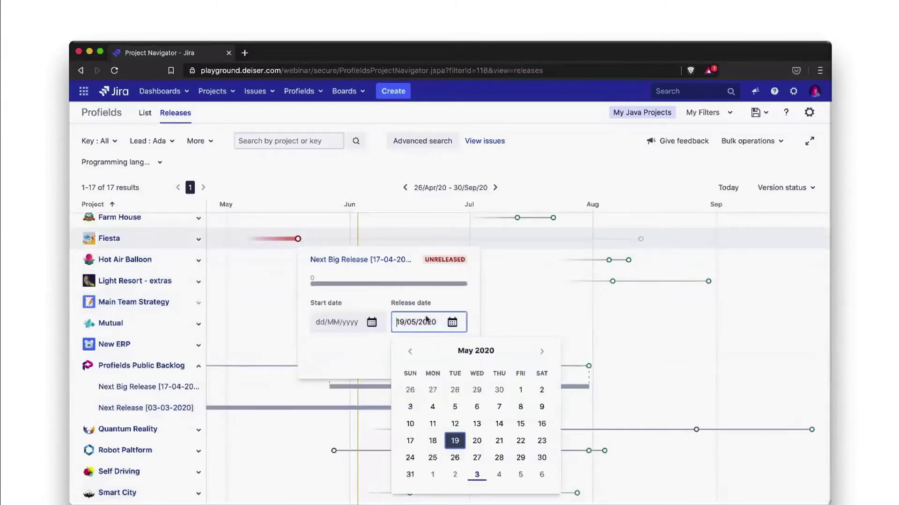
{"action": "left_click", "coordinate": [542, 351]}
{"action": "left_click", "coordinate": [541, 351]}
{"action": "left_click", "coordinate": [477, 406]}
{"action": "left_click", "coordinate": [412, 363]}
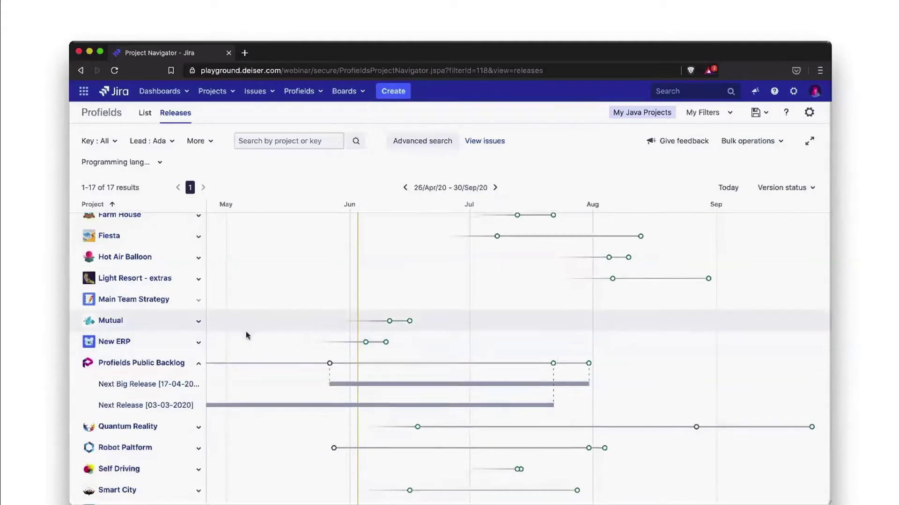
Step: Look over the releases timeline and its version status options, and return to the project list view
{"action": "scroll", "coordinate": [248, 336], "scroll_direction": "down", "scroll_amount": 2}
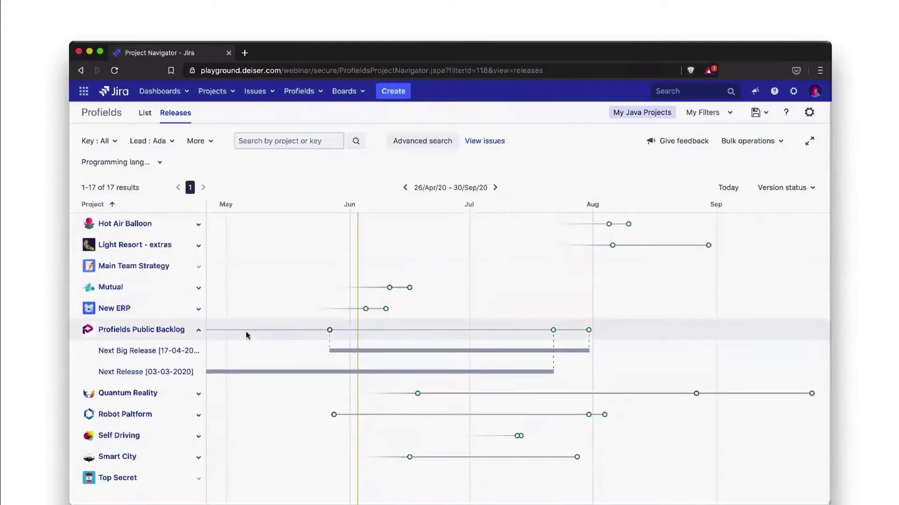
{"action": "scroll", "coordinate": [247, 335], "scroll_direction": "up", "scroll_amount": 3}
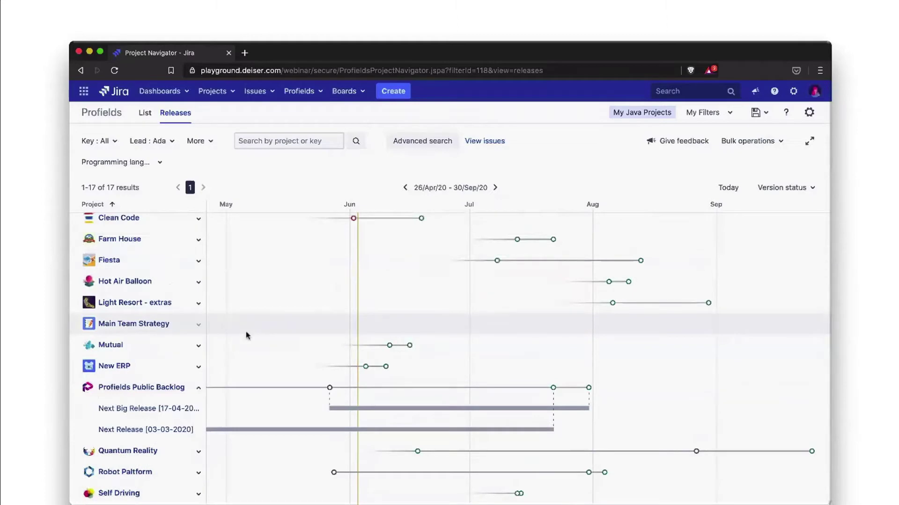
{"action": "scroll", "coordinate": [247, 336], "scroll_direction": "up", "scroll_amount": 4}
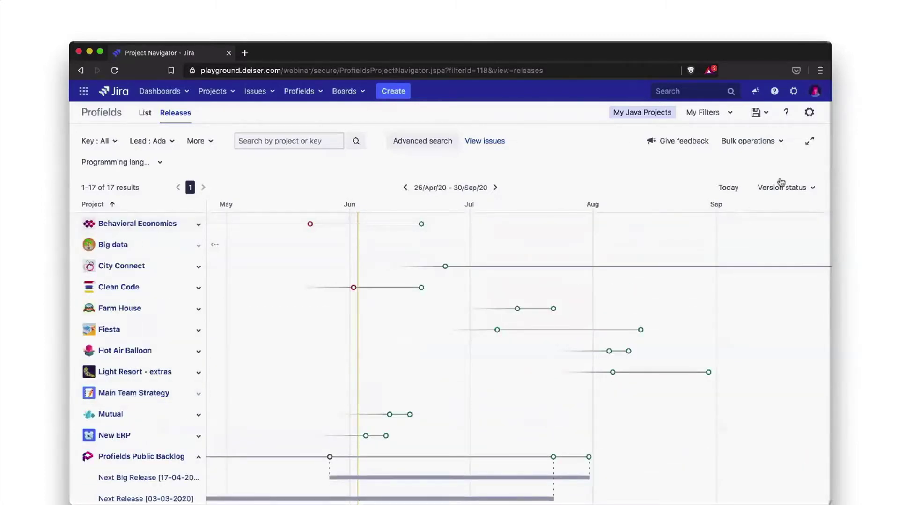
{"action": "left_click", "coordinate": [790, 189]}
{"action": "left_click", "coordinate": [143, 113]}
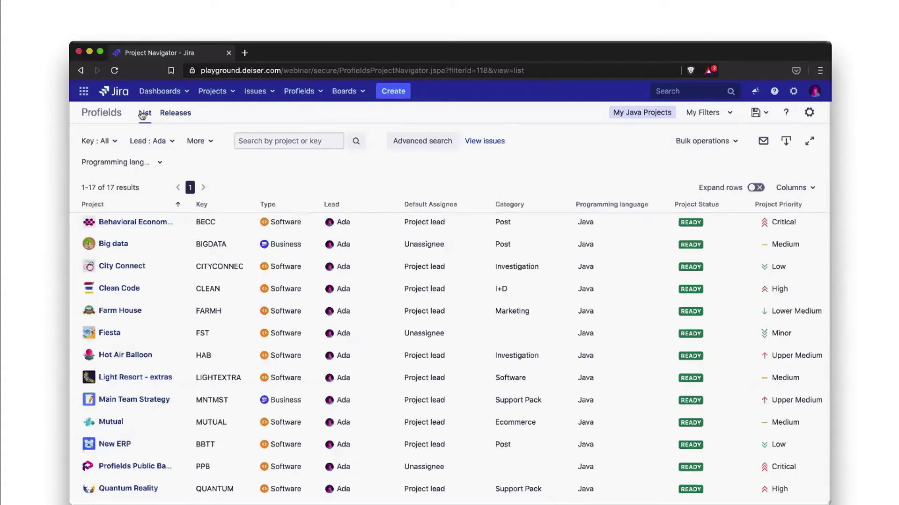
Step: Schedule an email subscription named "Weekly subscription" for Mondays at 8:00 am, with values updated since the last notification highlighted
{"action": "left_click", "coordinate": [764, 141]}
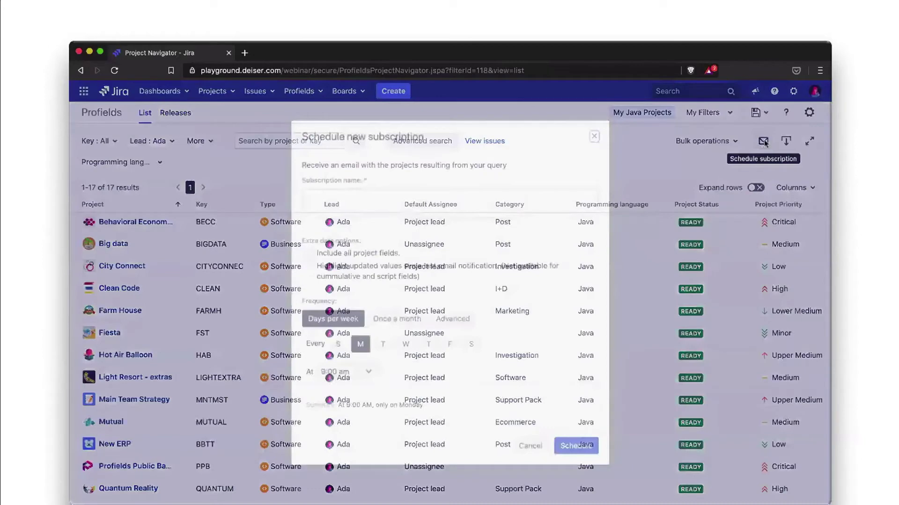
{"action": "type", "text": "Weekly"}
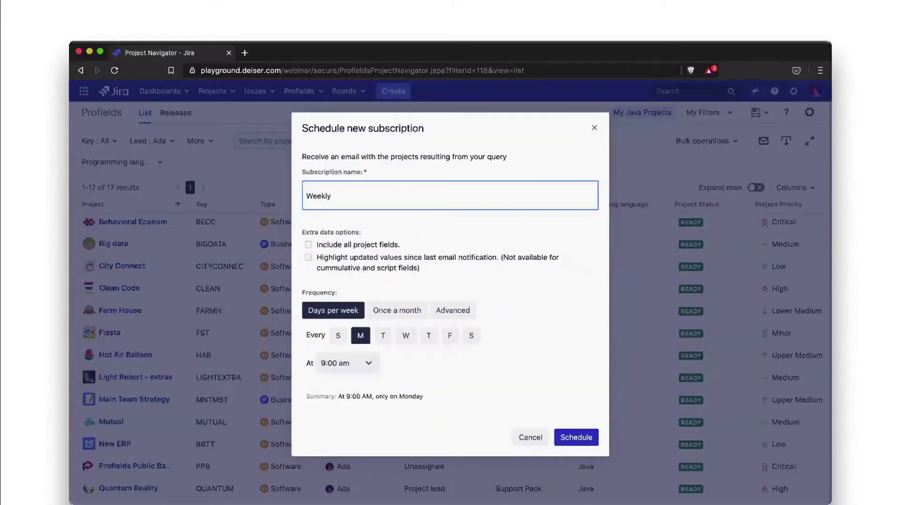
{"action": "type", "text": " subscription"}
{"action": "left_click", "coordinate": [348, 363]}
{"action": "scroll", "coordinate": [348, 412], "scroll_direction": "down", "scroll_amount": 3}
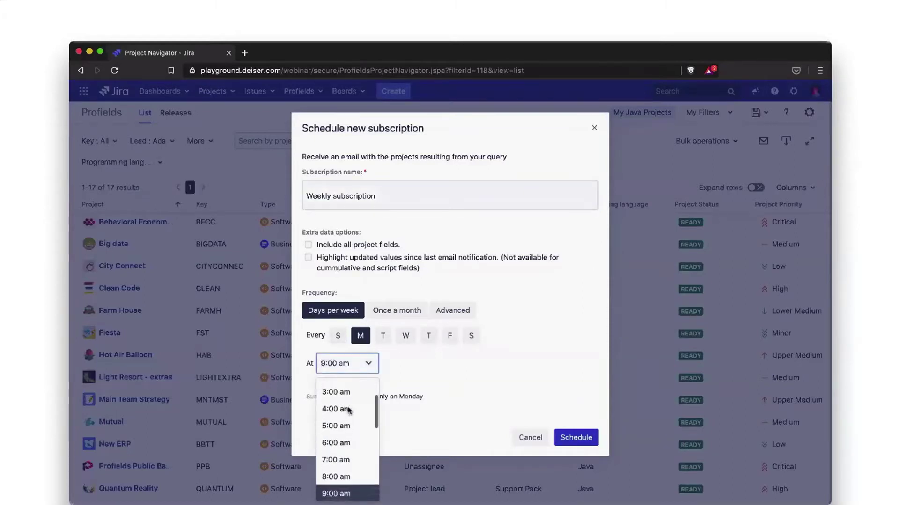
{"action": "left_click", "coordinate": [348, 459]}
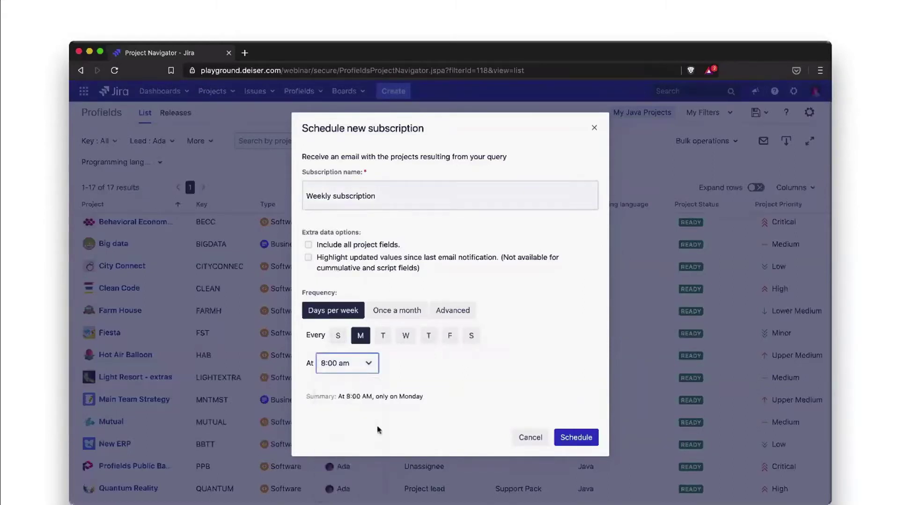
{"action": "left_click", "coordinate": [436, 384]}
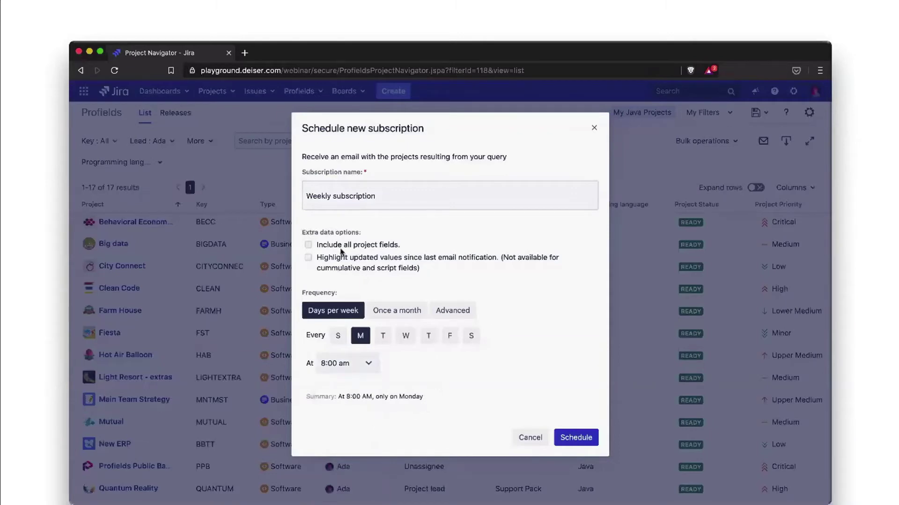
{"action": "left_click", "coordinate": [308, 257]}
{"action": "left_click", "coordinate": [573, 434]}
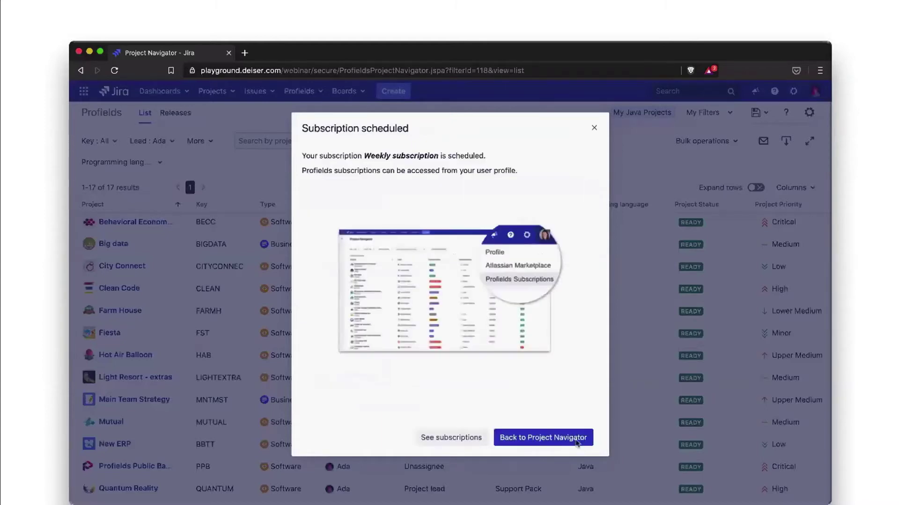
Step: View the scheduled Profields subscriptions and go back to the current project search
{"action": "left_click", "coordinate": [464, 438]}
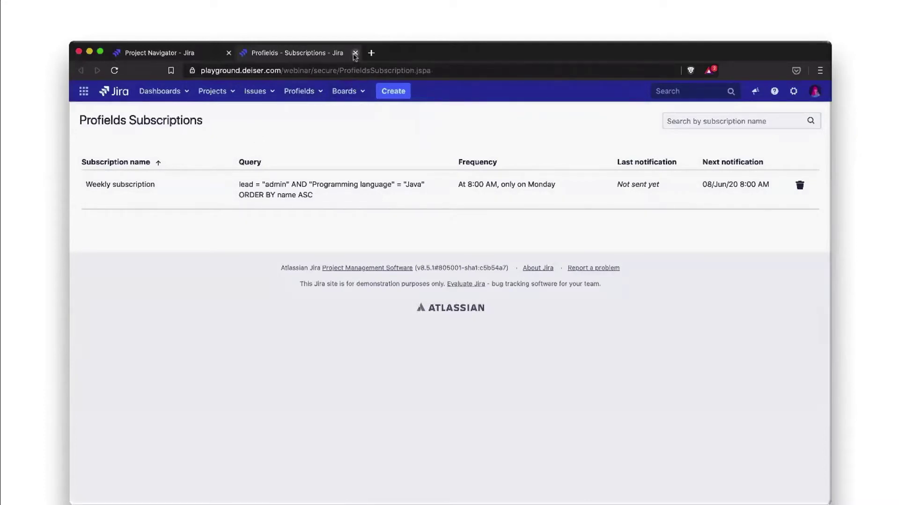
{"action": "left_click", "coordinate": [232, 93]}
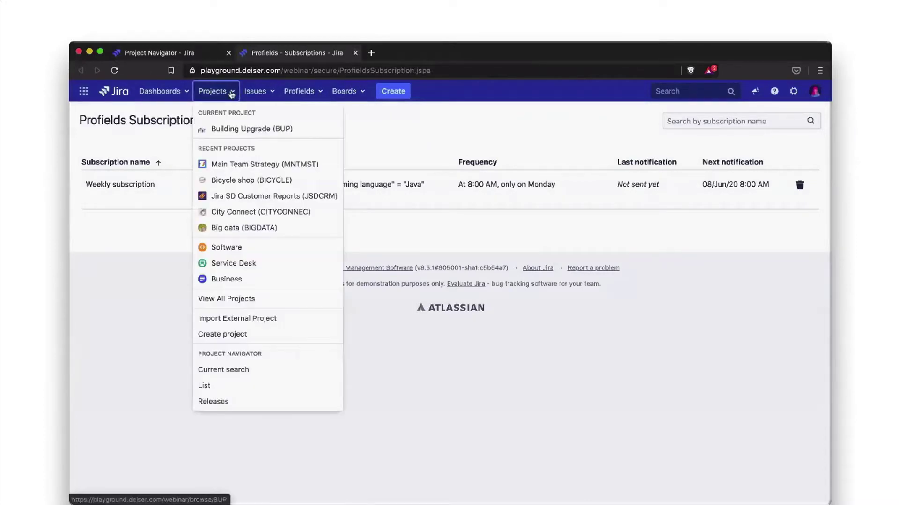
{"action": "left_click", "coordinate": [243, 371]}
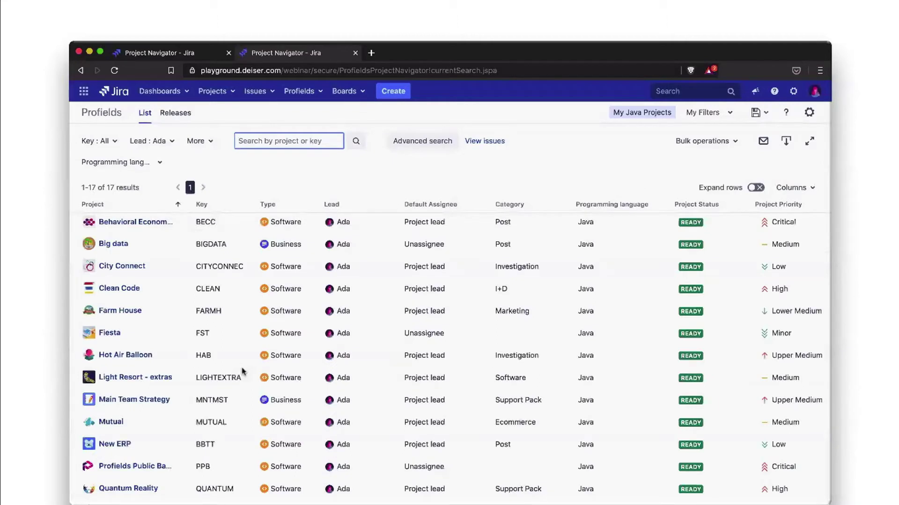
Step: Bulk-modify the Project Status field of all filtered projects to Ongoing and confirm the operation
{"action": "left_click", "coordinate": [723, 144]}
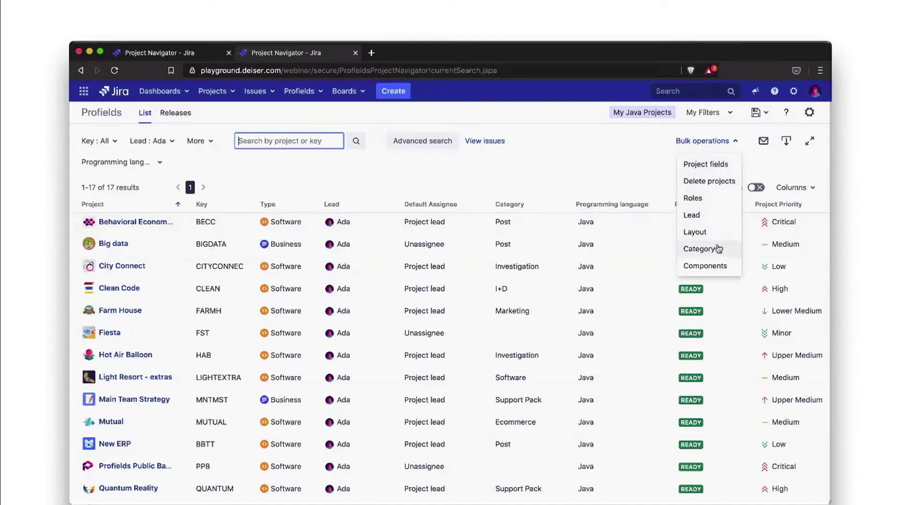
{"action": "left_click", "coordinate": [708, 169]}
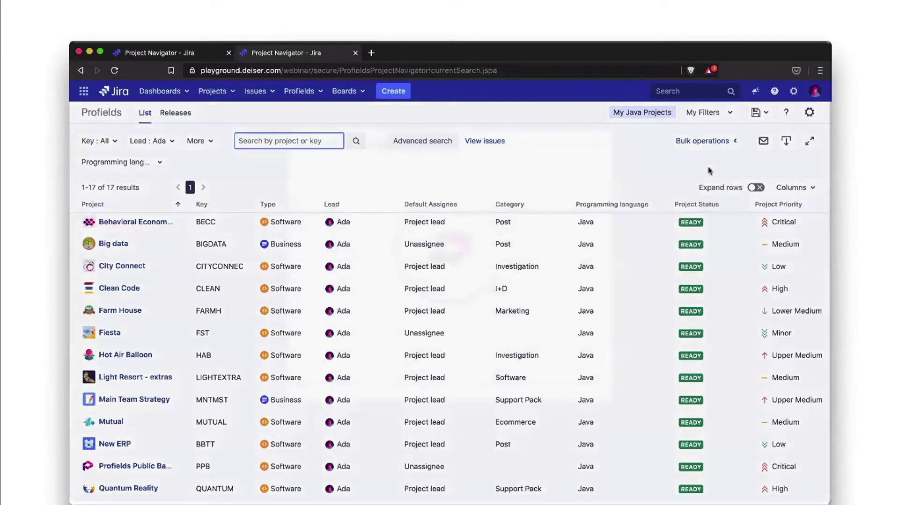
{"action": "type", "text": "Pro"}
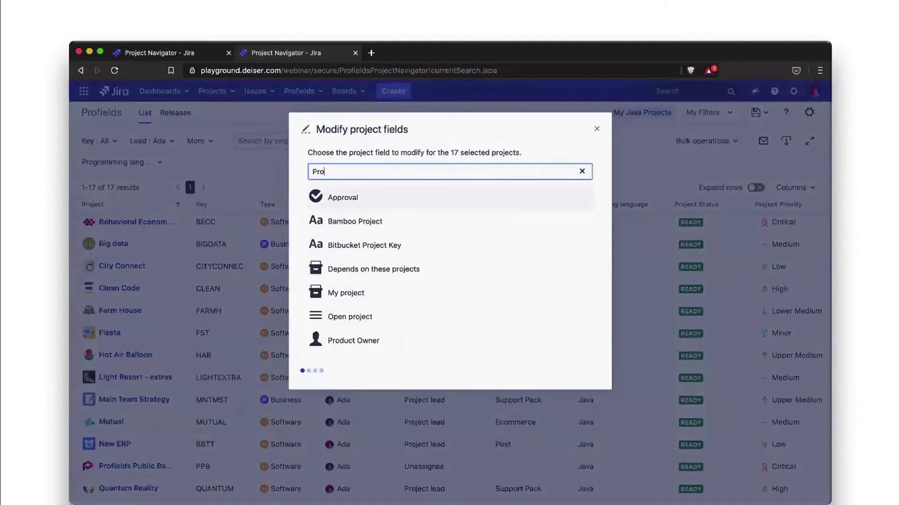
{"action": "type", "text": "ject s"}
{"action": "left_click", "coordinate": [482, 200]}
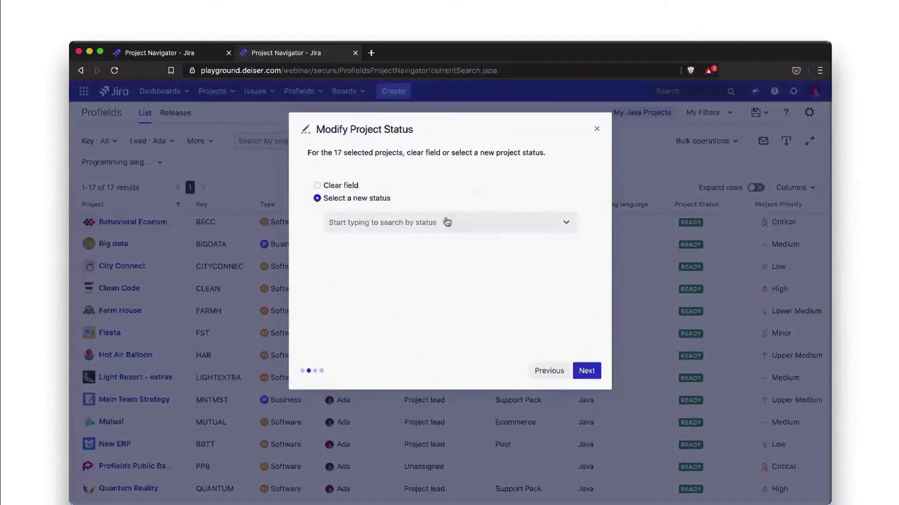
{"action": "left_click", "coordinate": [446, 223]}
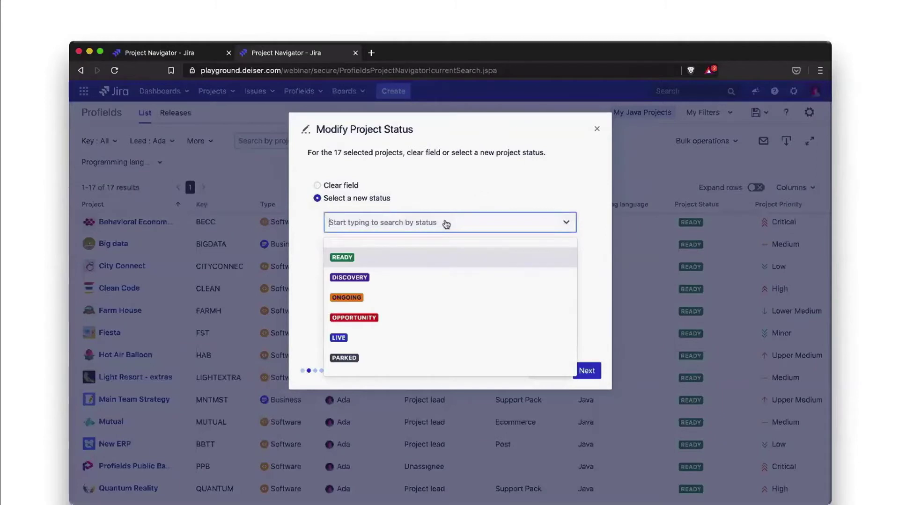
{"action": "left_click", "coordinate": [390, 300]}
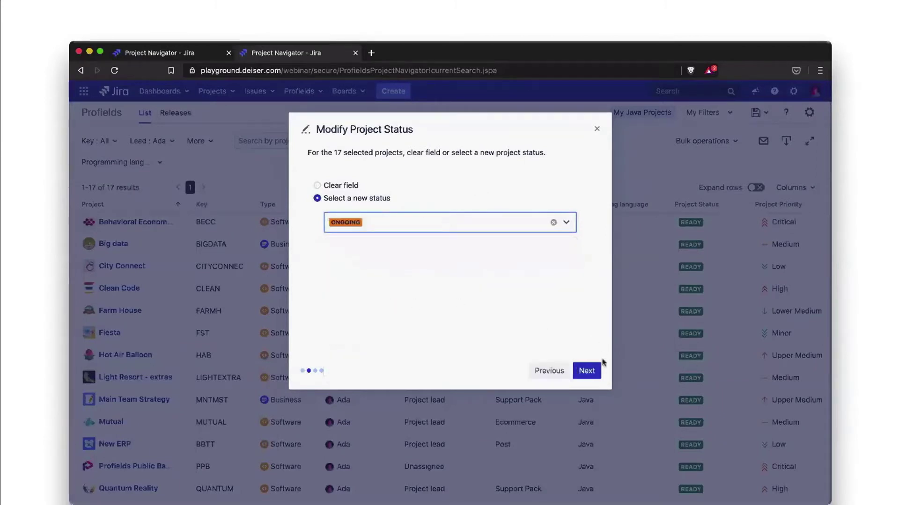
{"action": "left_click", "coordinate": [586, 372]}
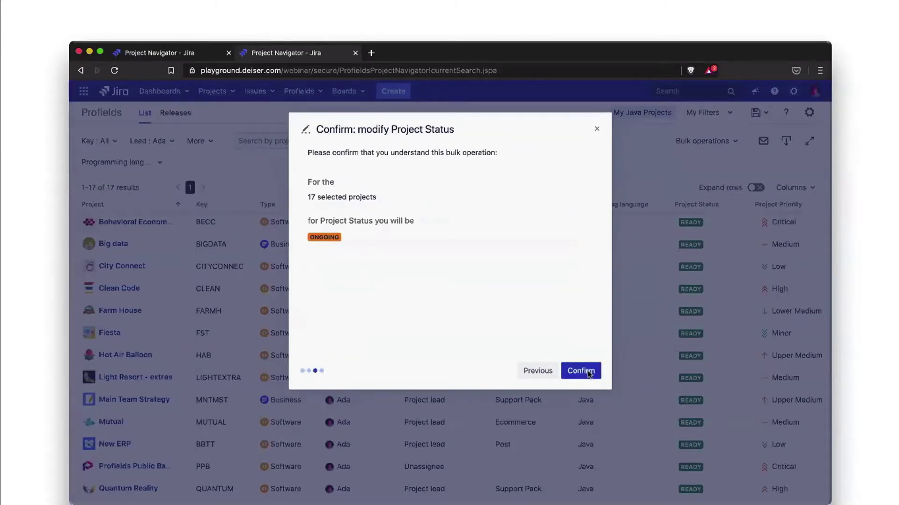
{"action": "left_click", "coordinate": [584, 372]}
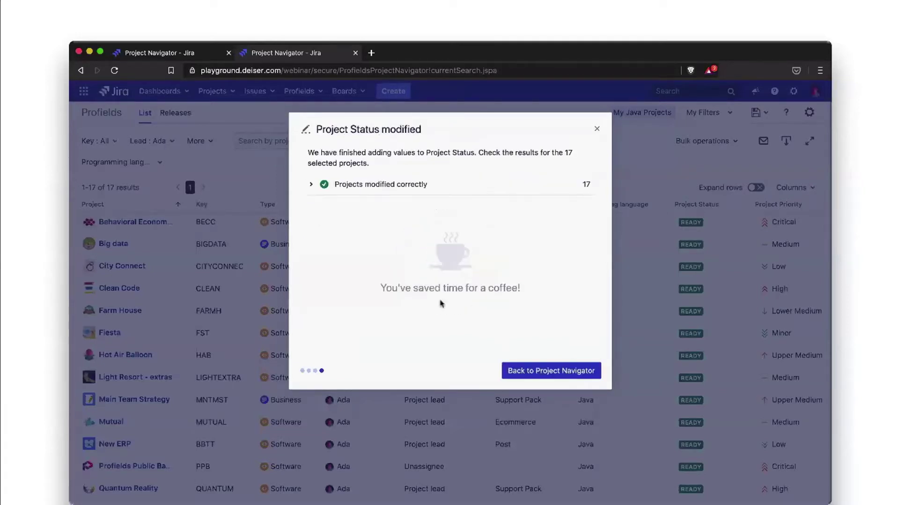
Step: Review the list of projects modified by the bulk operation and return to the Project Navigator
{"action": "left_click", "coordinate": [310, 186]}
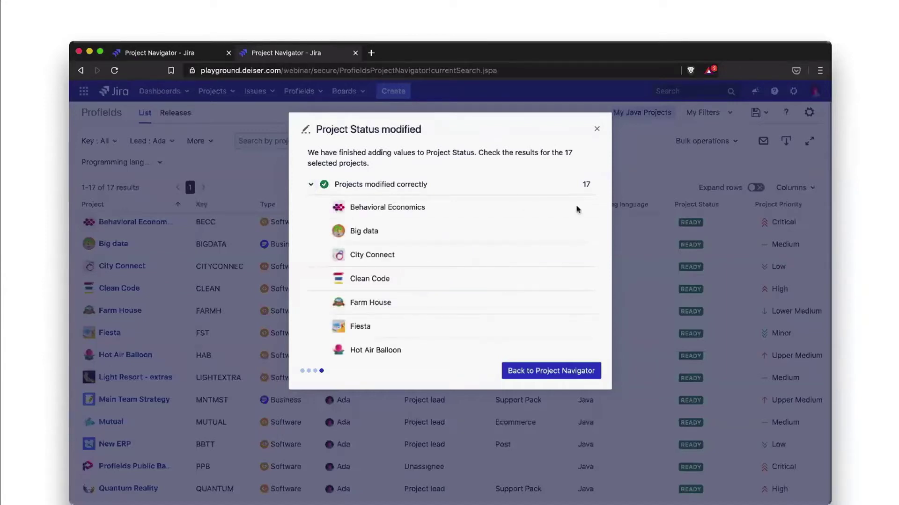
{"action": "scroll", "coordinate": [491, 274], "scroll_direction": "down", "scroll_amount": 3}
{"action": "scroll", "coordinate": [491, 274], "scroll_direction": "down", "scroll_amount": 5}
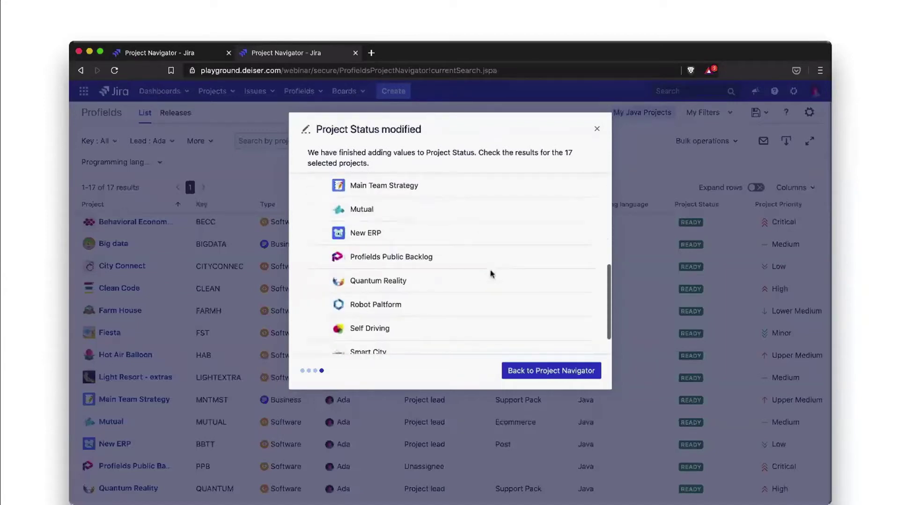
{"action": "scroll", "coordinate": [492, 274], "scroll_direction": "up", "scroll_amount": 8}
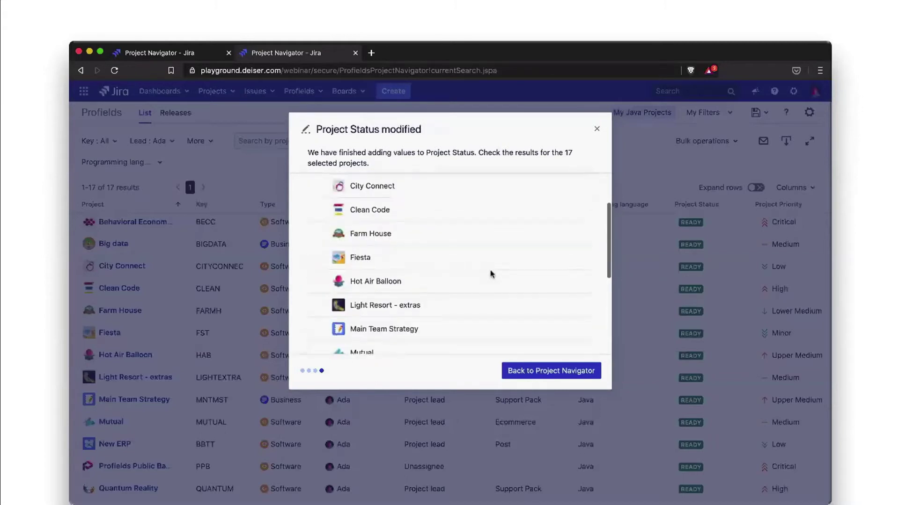
{"action": "left_click", "coordinate": [551, 377]}
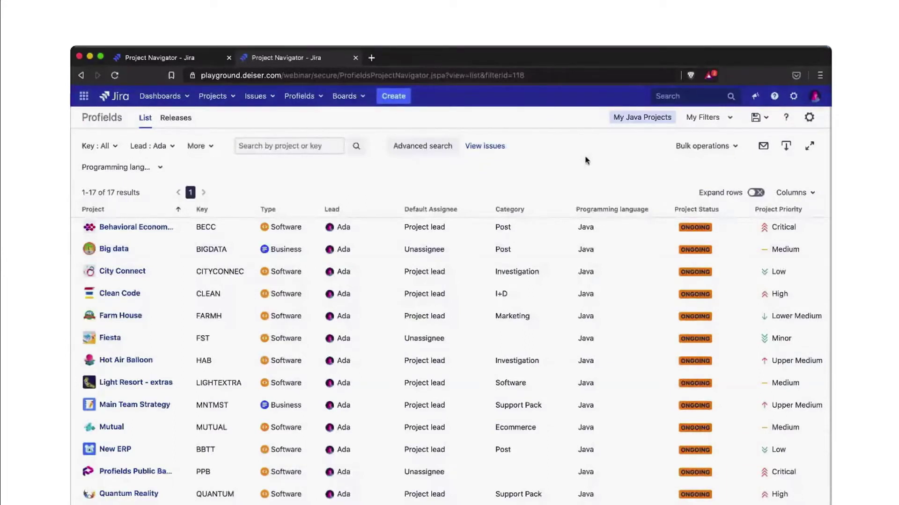
Step: Start a bulk operation that adds users to a role in all filtered projects and select the first user
{"action": "left_click", "coordinate": [708, 147]}
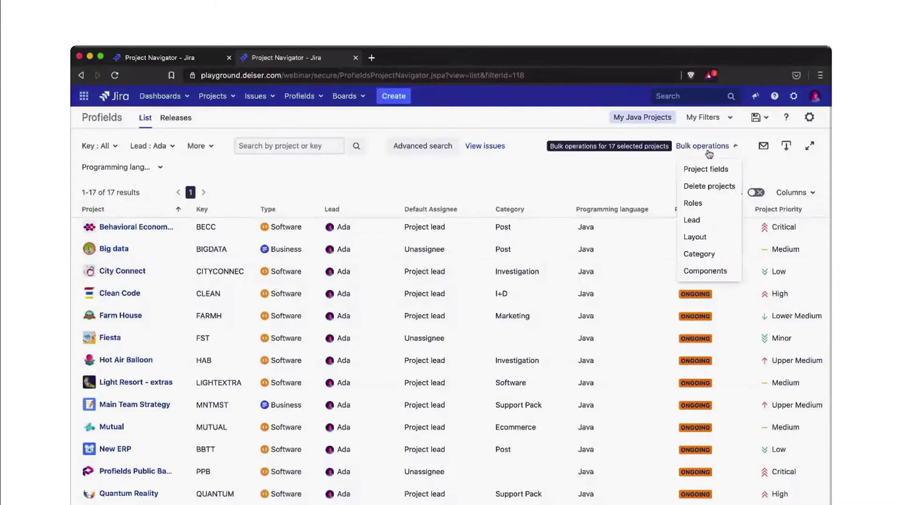
{"action": "left_click", "coordinate": [694, 203]}
{"action": "left_click", "coordinate": [591, 376]}
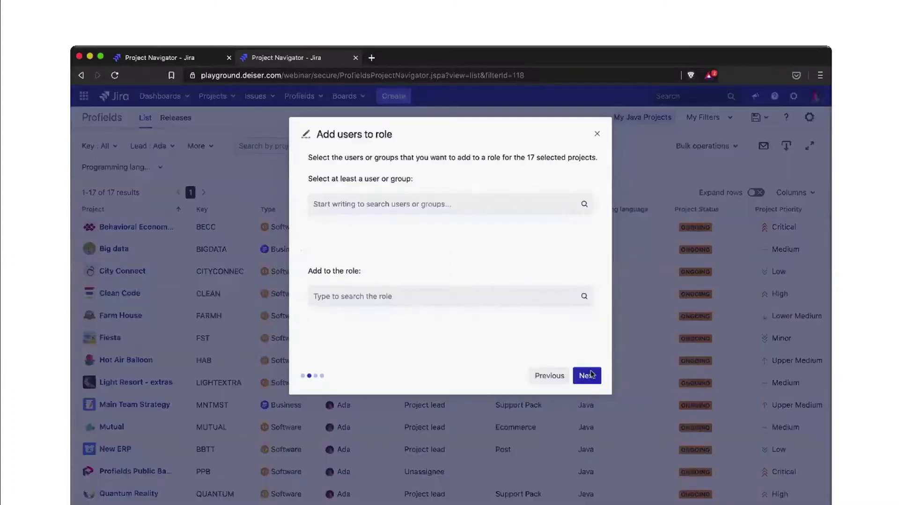
{"action": "left_click", "coordinate": [430, 203]}
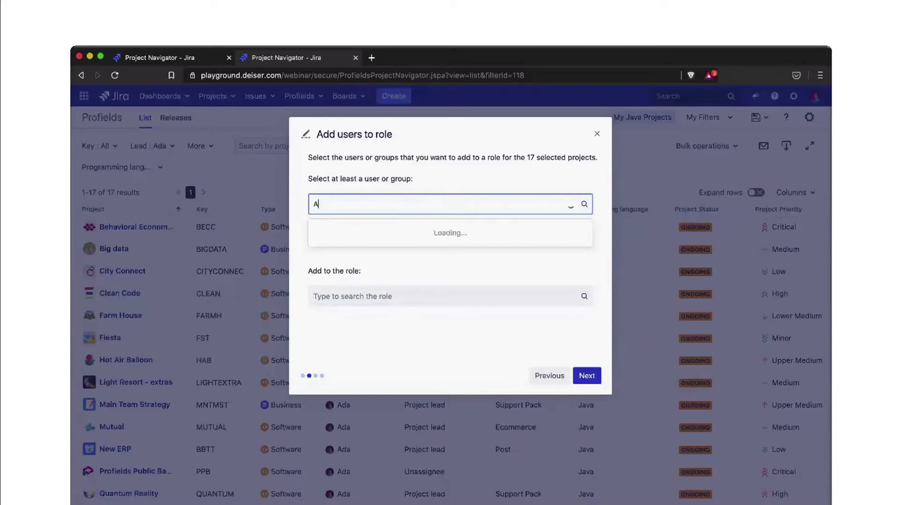
{"action": "type", "text": "Al"}
{"action": "key", "text": "Down"}
{"action": "key", "text": "Down"}
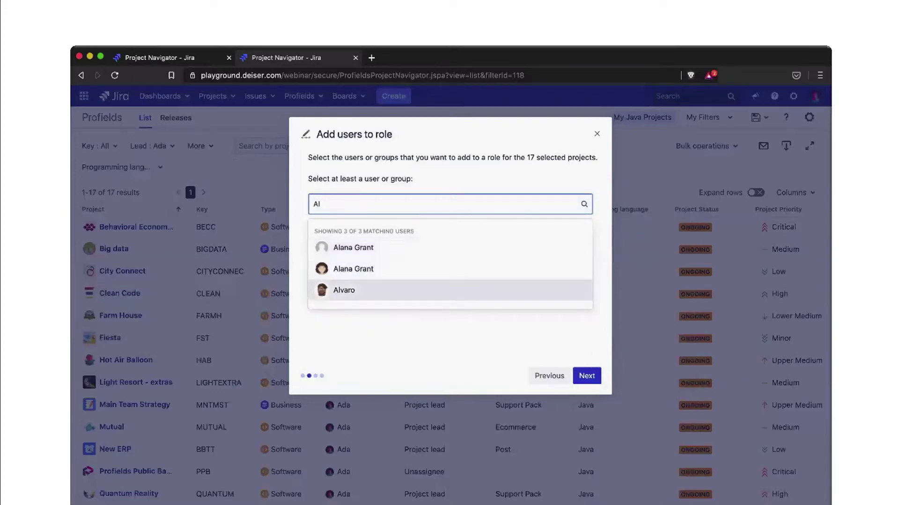
{"action": "key", "text": "Return"}
Step: Add three more users to the selection for the bulk role assignment
{"action": "type", "text": "carlo"}
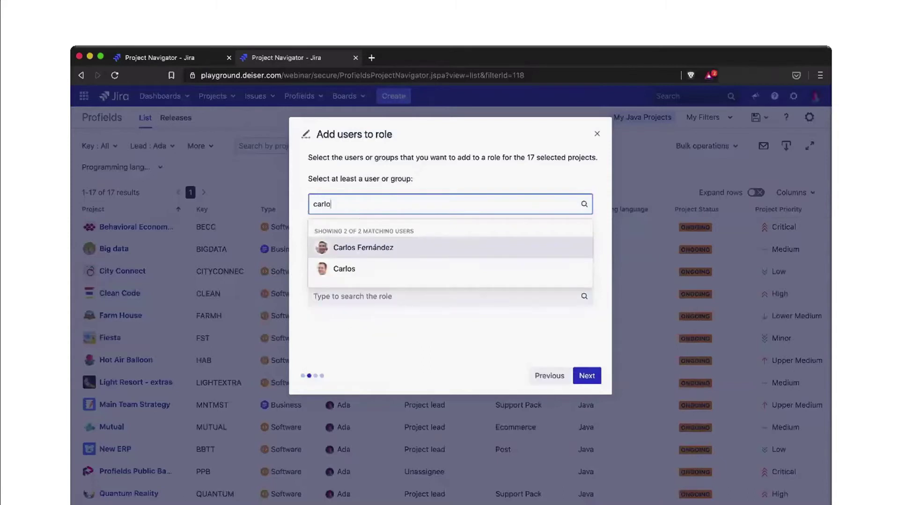
{"action": "left_click", "coordinate": [360, 268]}
{"action": "type", "text": "Diana"}
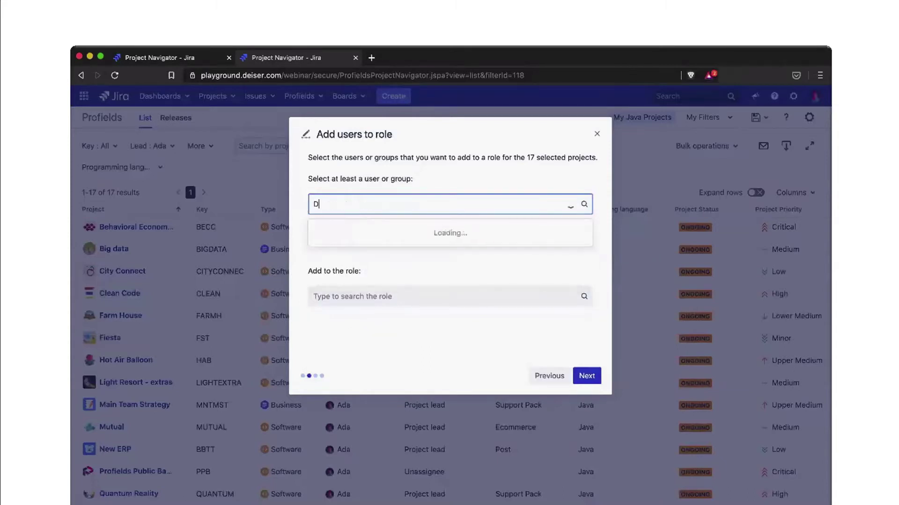
{"action": "left_click", "coordinate": [353, 247]}
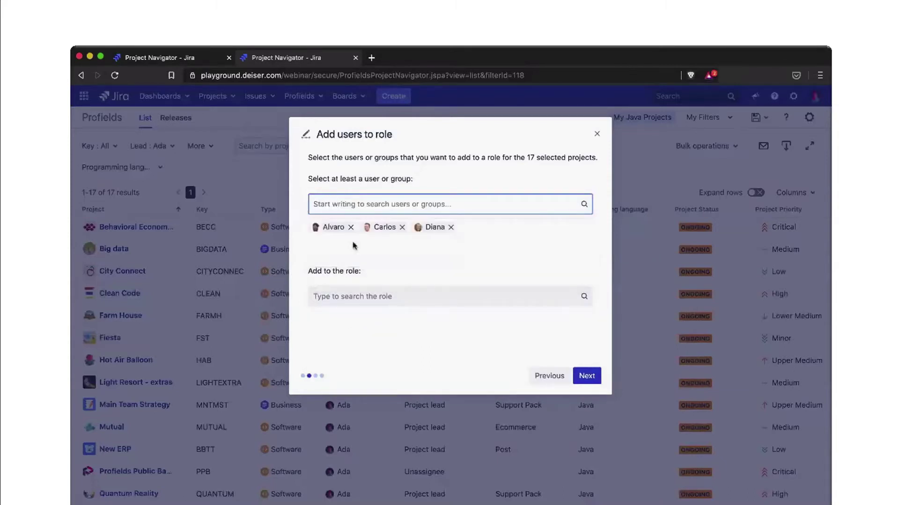
{"action": "left_click", "coordinate": [354, 201]}
{"action": "type", "text": "David"}
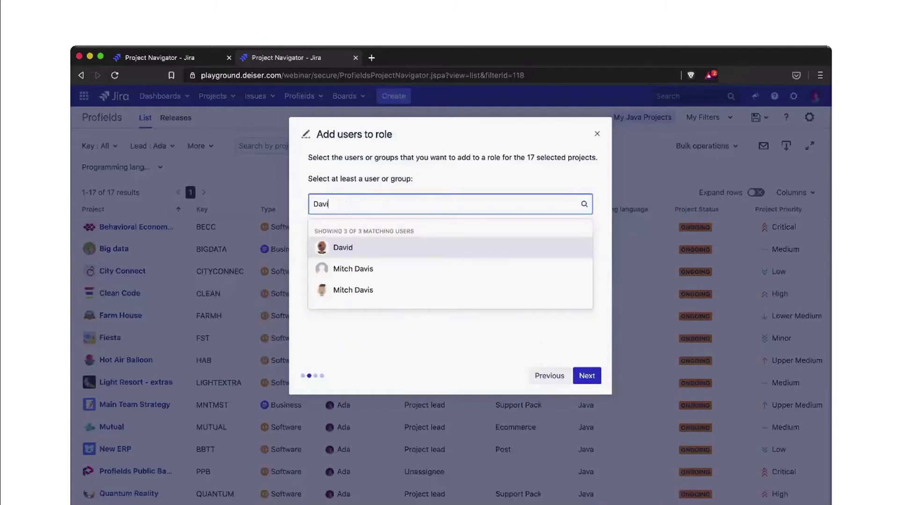
{"action": "left_click", "coordinate": [352, 250]}
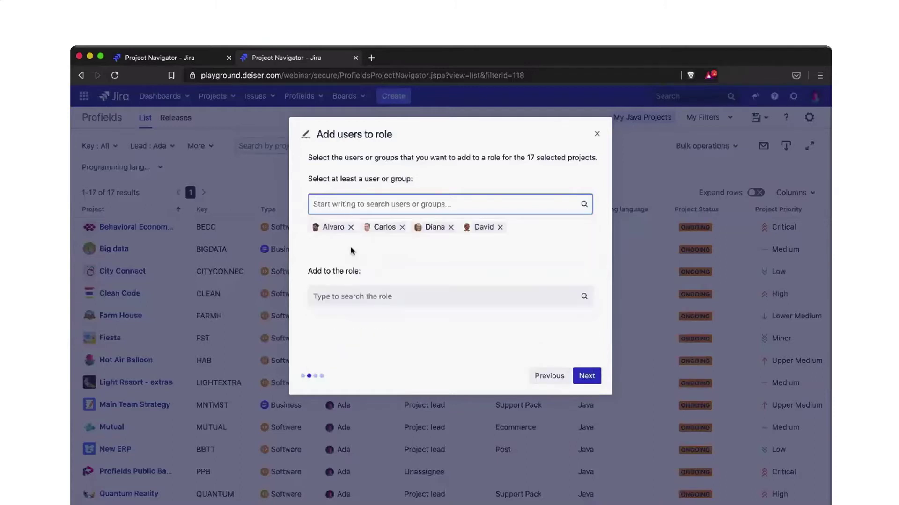
Step: Add the selected users to the Developers role in bulk, then check the modified projects and return to the Project Navigator
{"action": "left_click", "coordinate": [400, 295]}
{"action": "left_click", "coordinate": [395, 354]}
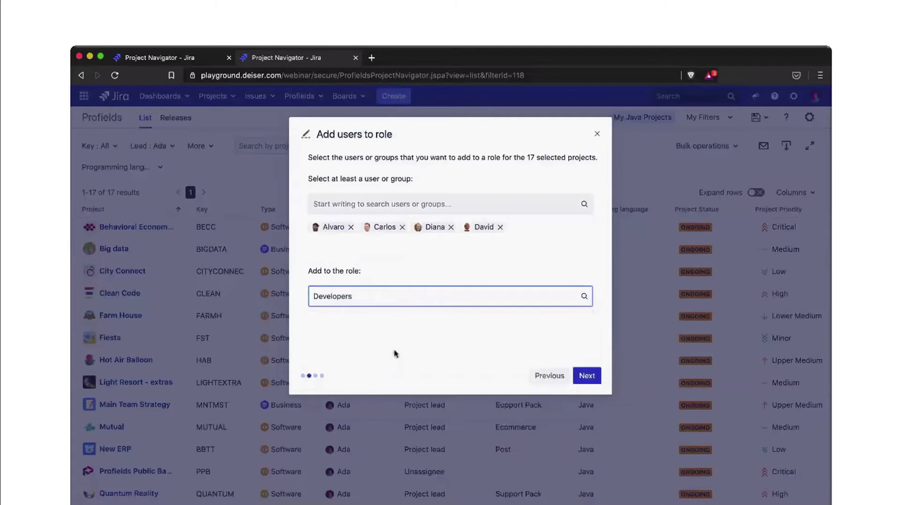
{"action": "left_click", "coordinate": [588, 377]}
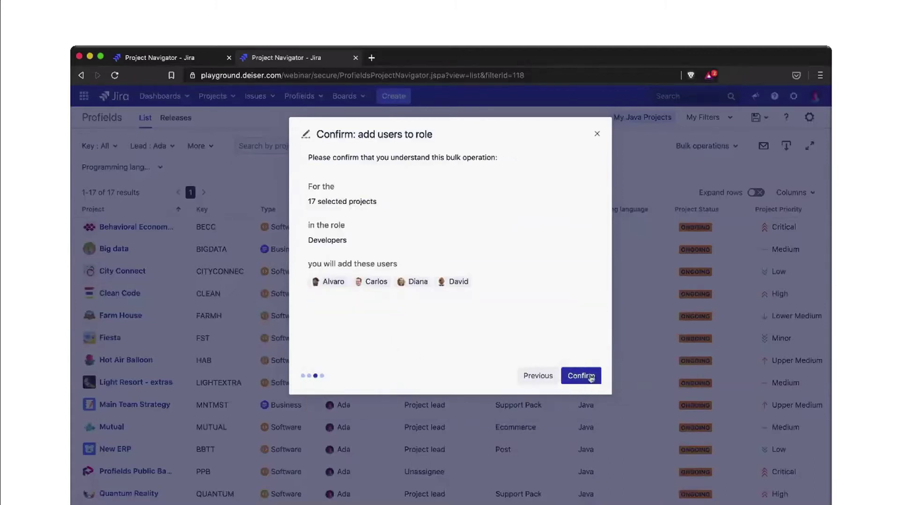
{"action": "left_click", "coordinate": [590, 377]}
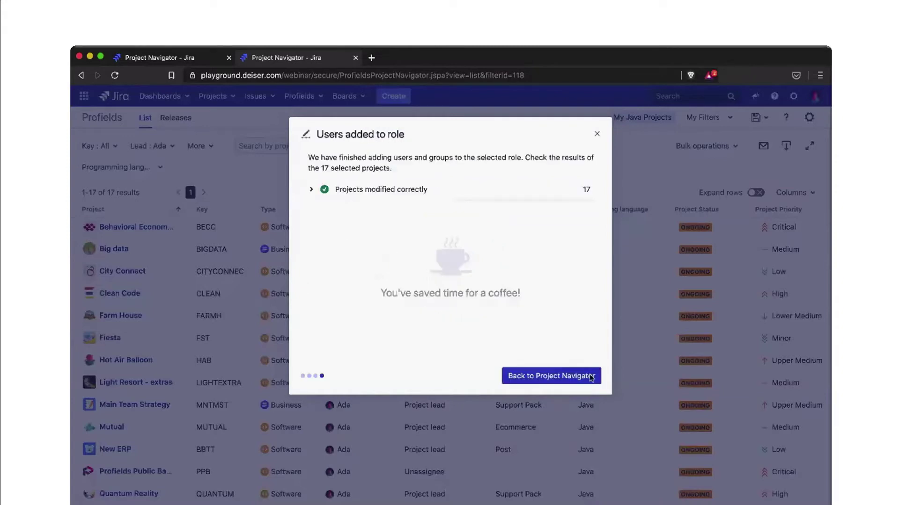
{"action": "left_click", "coordinate": [515, 190]}
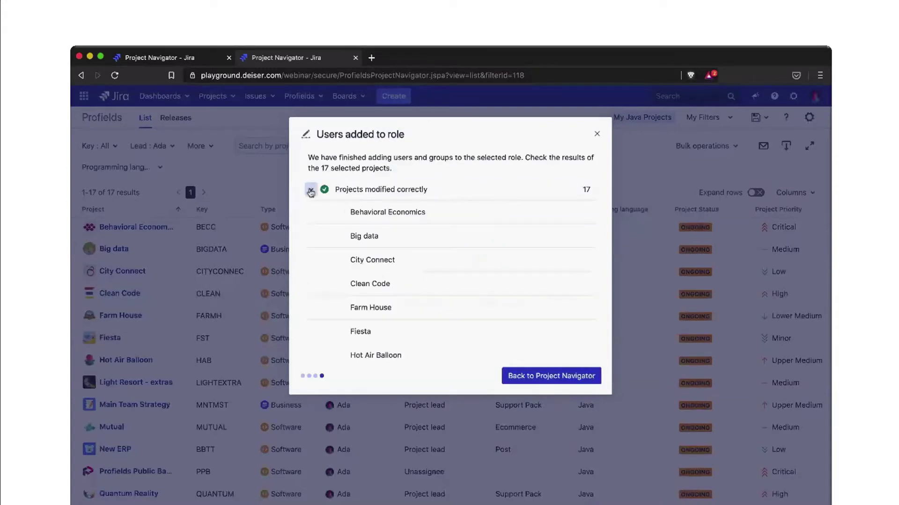
{"action": "left_click", "coordinate": [543, 377]}
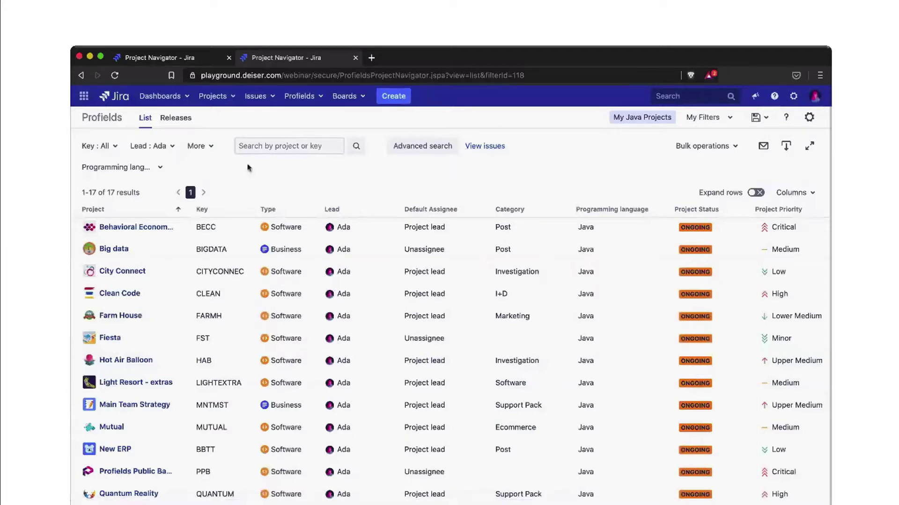
Step: View the issues of the filtered Java projects and browse the issue list and the details of issue TPSC-28
{"action": "left_click", "coordinate": [484, 146]}
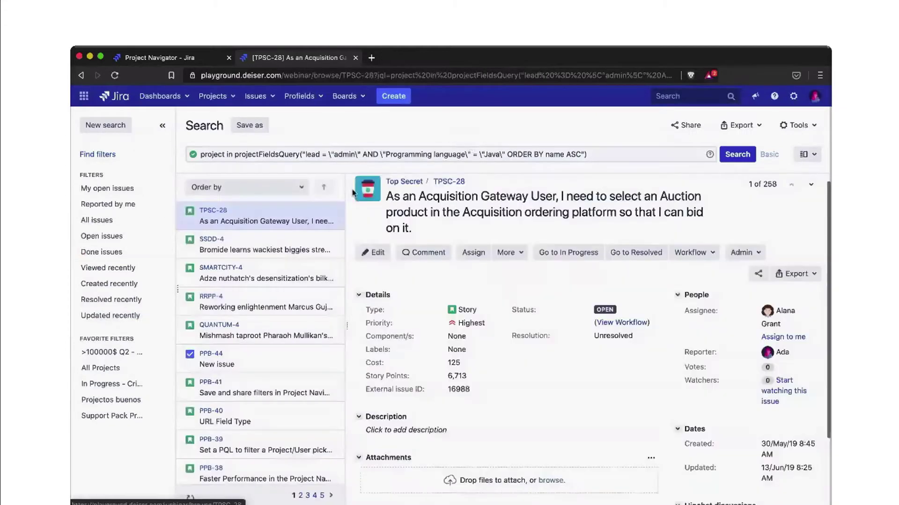
{"action": "scroll", "coordinate": [412, 234], "scroll_direction": "down", "scroll_amount": 1}
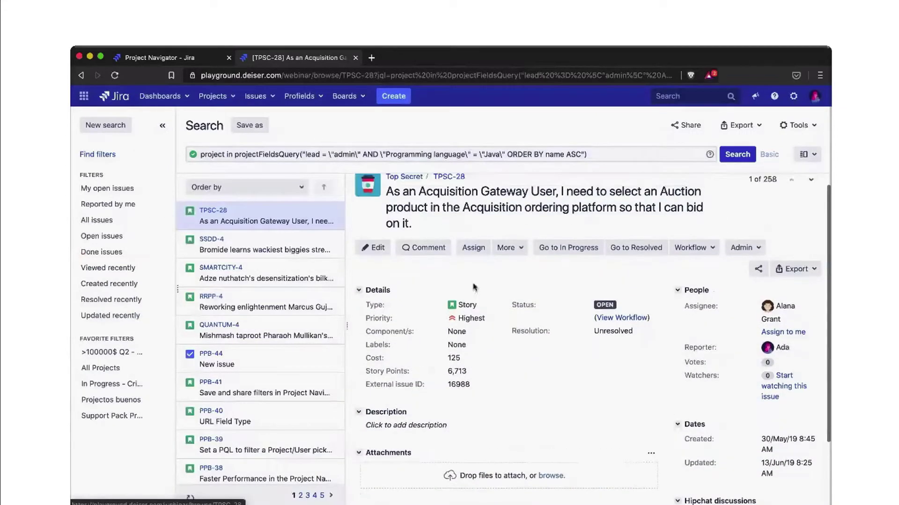
{"action": "scroll", "coordinate": [474, 287], "scroll_direction": "up", "scroll_amount": 1}
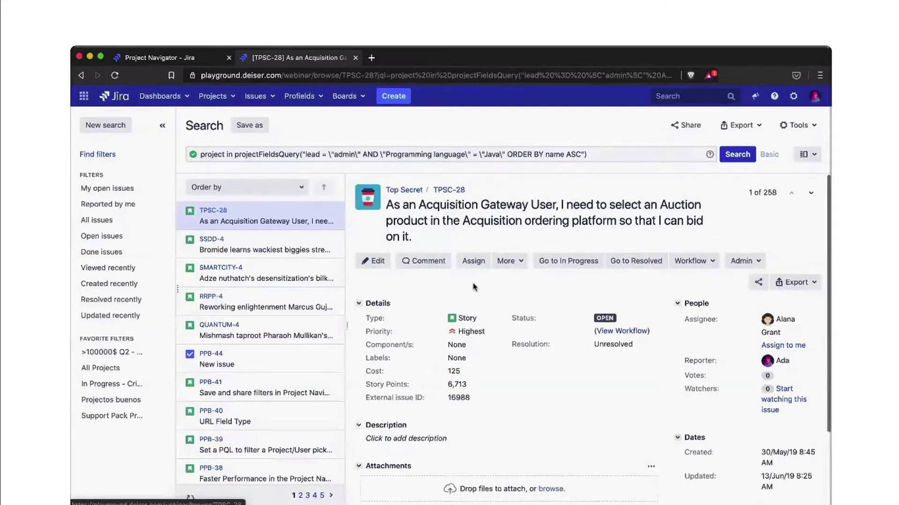
{"action": "scroll", "coordinate": [310, 299], "scroll_direction": "down", "scroll_amount": 3}
{"action": "scroll", "coordinate": [310, 308], "scroll_direction": "down", "scroll_amount": 3}
{"action": "scroll", "coordinate": [310, 308], "scroll_direction": "up", "scroll_amount": 6}
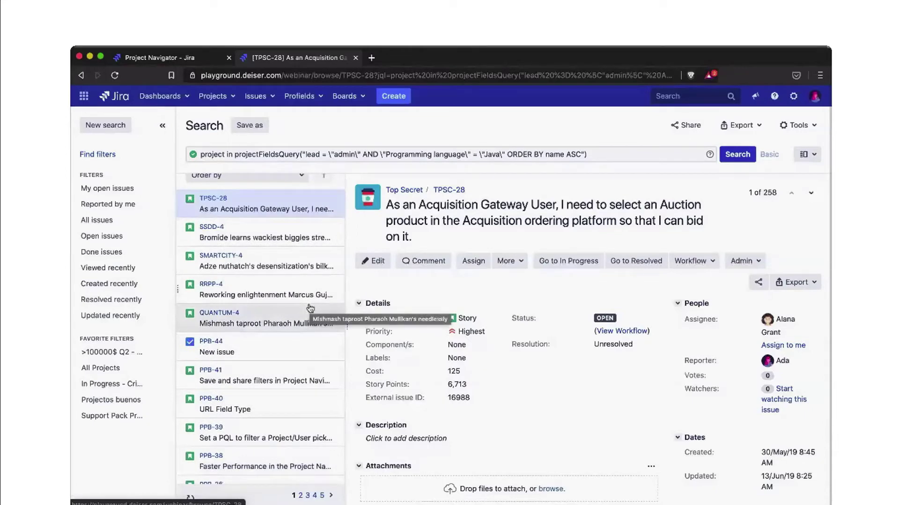
{"action": "scroll", "coordinate": [310, 308], "scroll_direction": "down", "scroll_amount": 1}
{"action": "scroll", "coordinate": [310, 308], "scroll_direction": "down", "scroll_amount": 2}
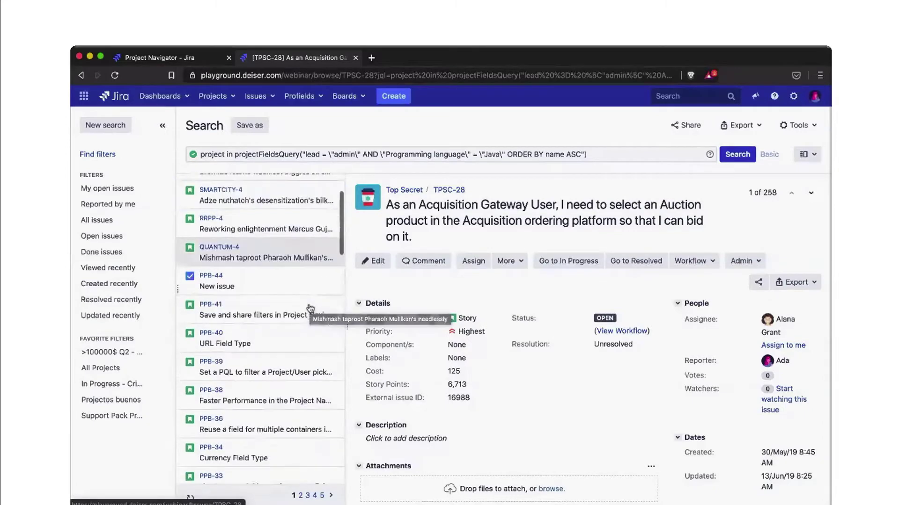
{"action": "scroll", "coordinate": [310, 308], "scroll_direction": "up", "scroll_amount": 4}
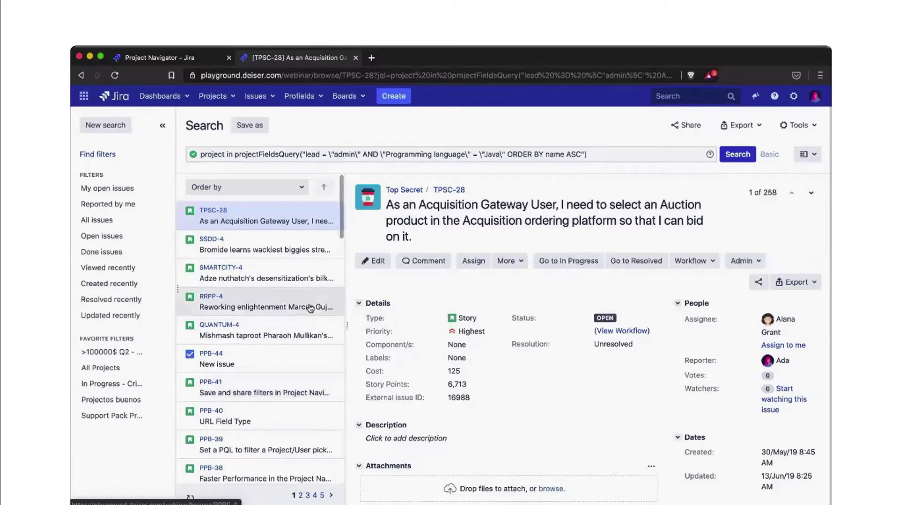
Step: Inspect the "project in" part of the issue search query and dismiss the field suggestions
{"action": "left_click", "coordinate": [200, 155]}
{"action": "left_click_drag", "start_coordinate": [200, 154], "coordinate": [236, 154]}
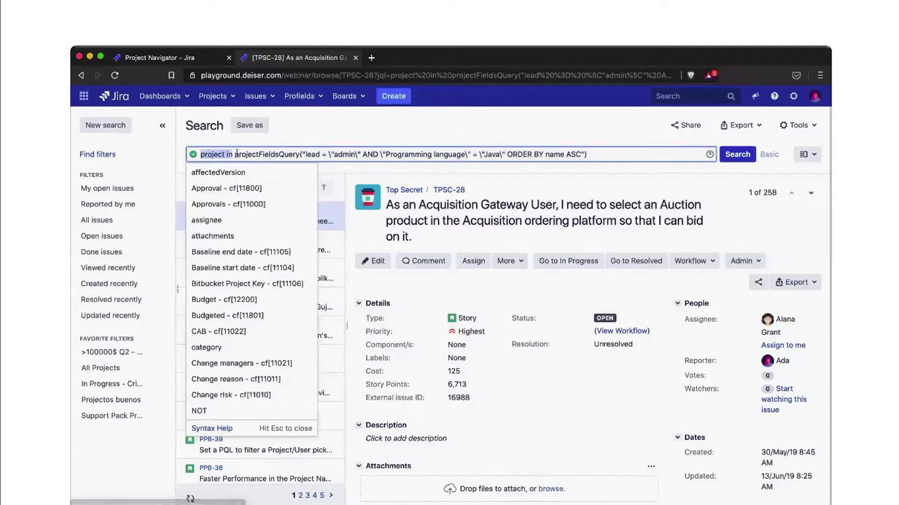
{"action": "left_click", "coordinate": [307, 137]}
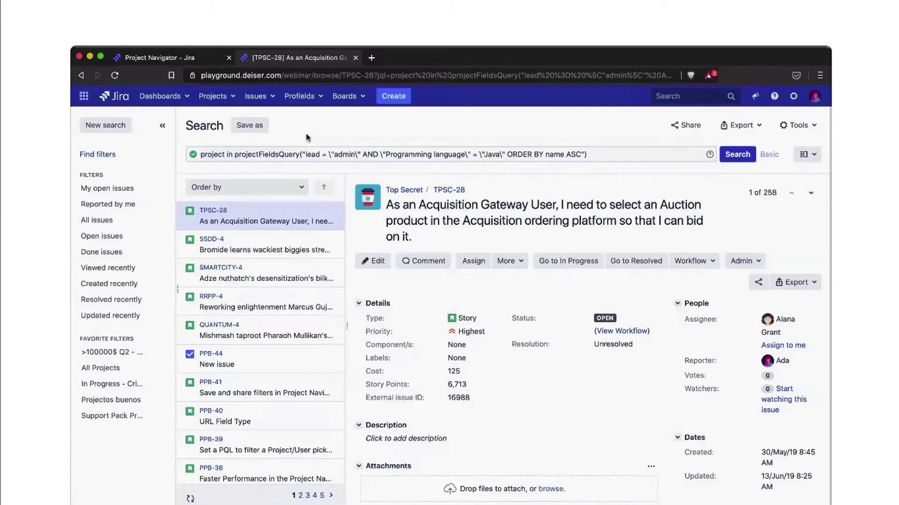
Step: Open the City Connect project and look over its Audit project fields
{"action": "left_click", "coordinate": [214, 102]}
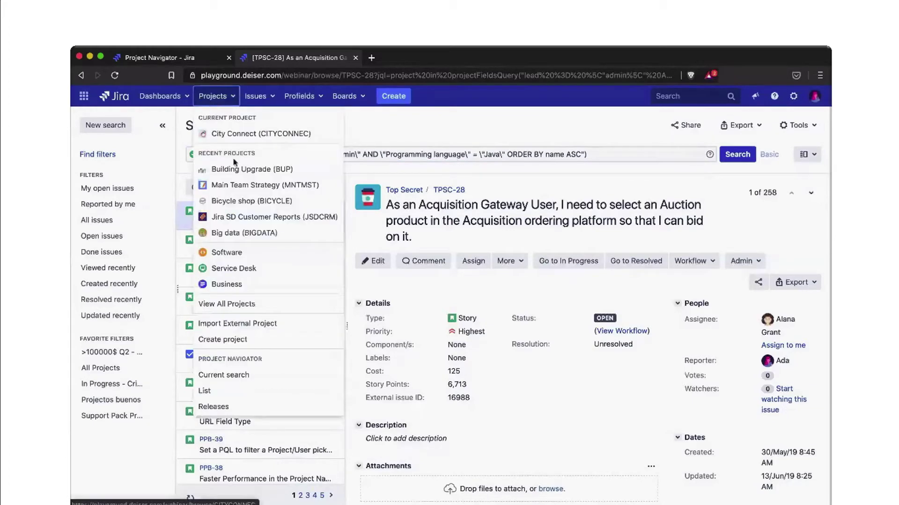
{"action": "left_click", "coordinate": [241, 136]}
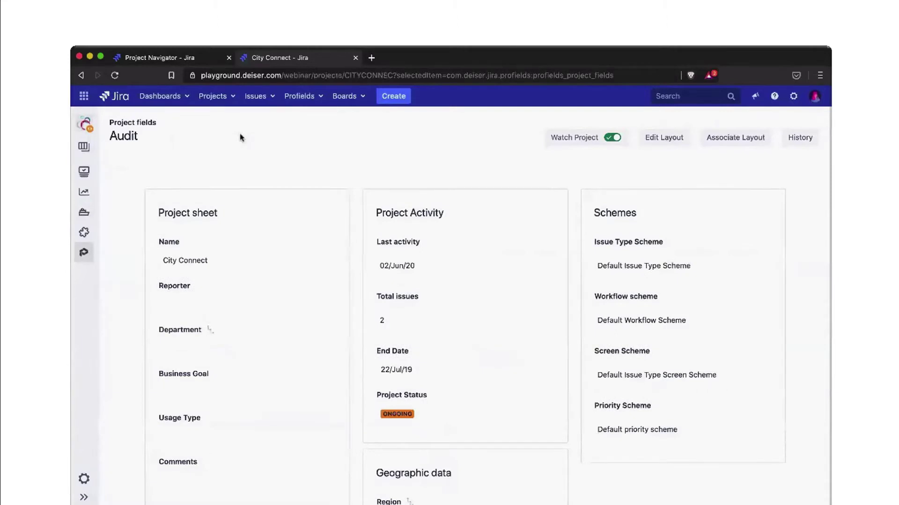
{"action": "scroll", "coordinate": [289, 302], "scroll_direction": "down", "scroll_amount": 1}
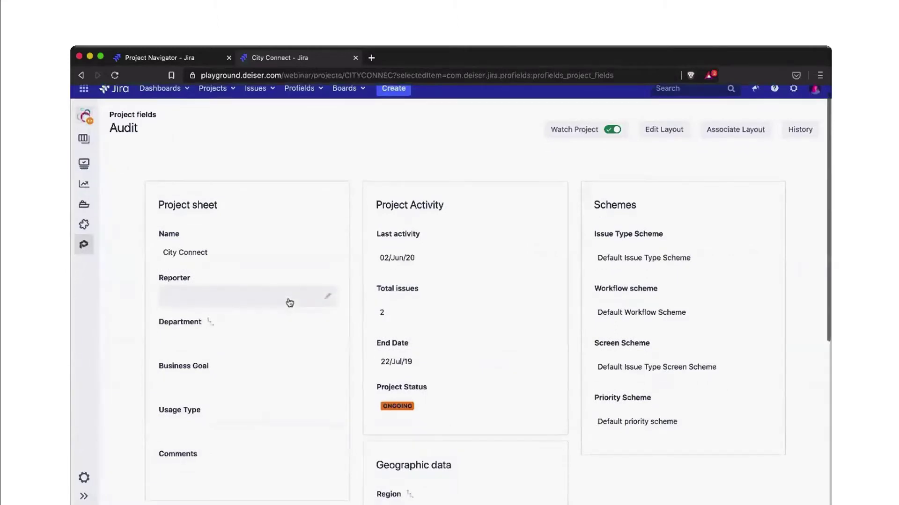
{"action": "scroll", "coordinate": [289, 302], "scroll_direction": "down", "scroll_amount": 1}
{"action": "scroll", "coordinate": [289, 302], "scroll_direction": "down", "scroll_amount": 1}
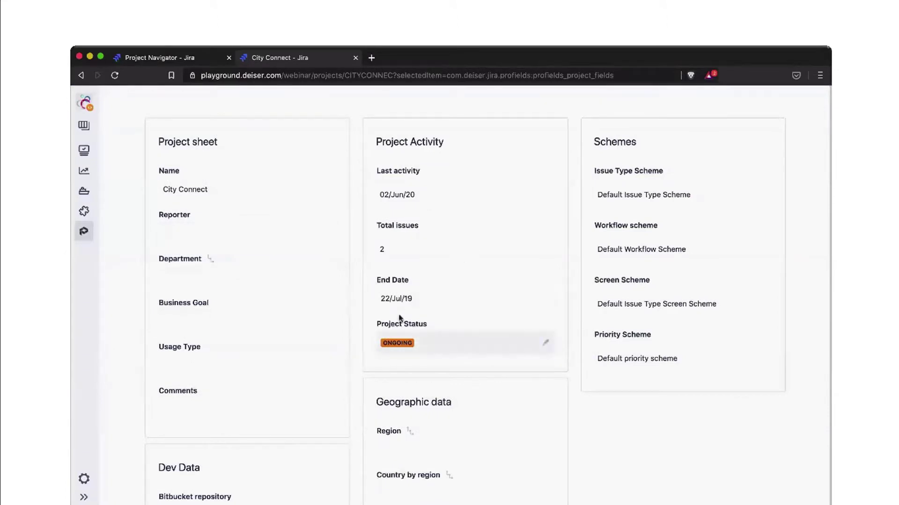
Step: Assign a user as Reporter of City Connect and set its Department to Finance
{"action": "left_click", "coordinate": [252, 245]}
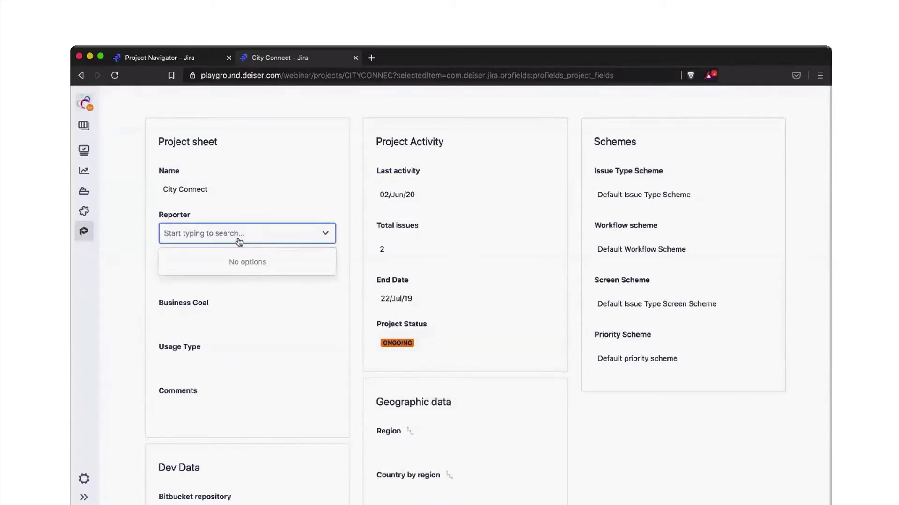
{"action": "type", "text": "Gui"}
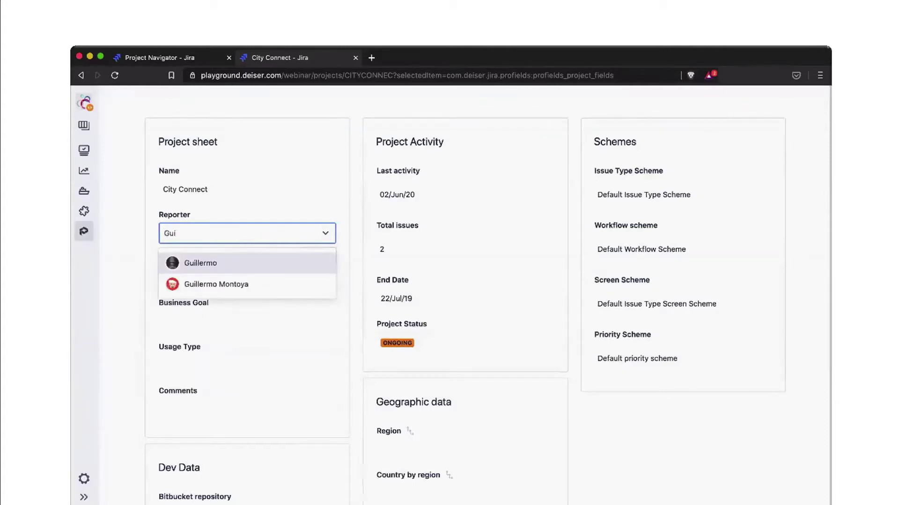
{"action": "left_click", "coordinate": [239, 262]}
{"action": "left_click", "coordinate": [305, 257]}
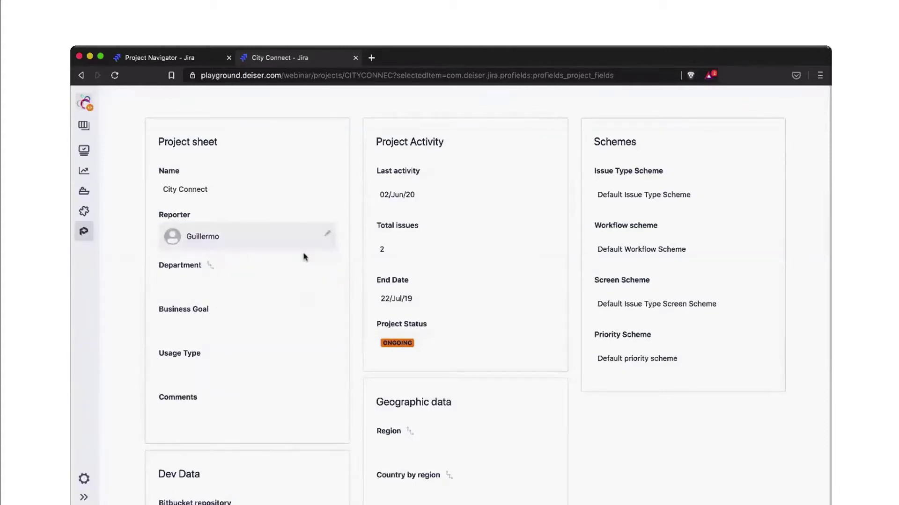
{"action": "left_click", "coordinate": [254, 284]}
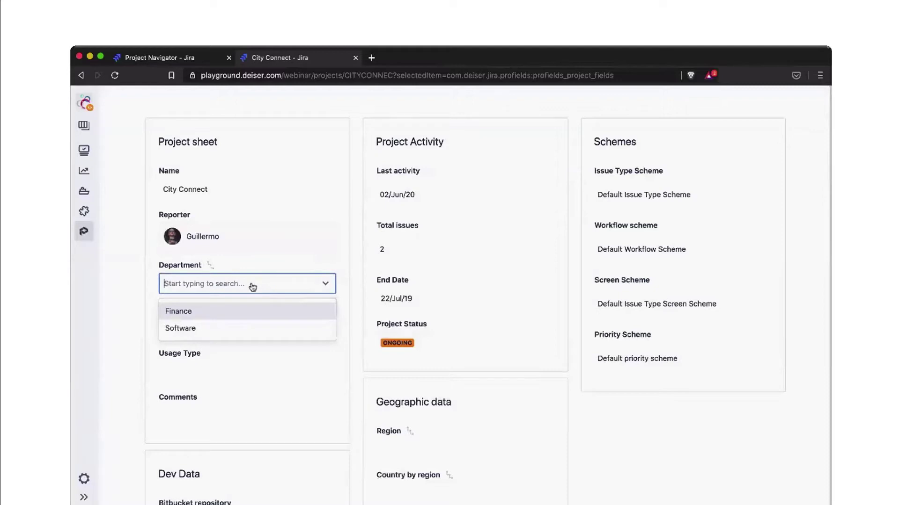
{"action": "left_click", "coordinate": [241, 310]}
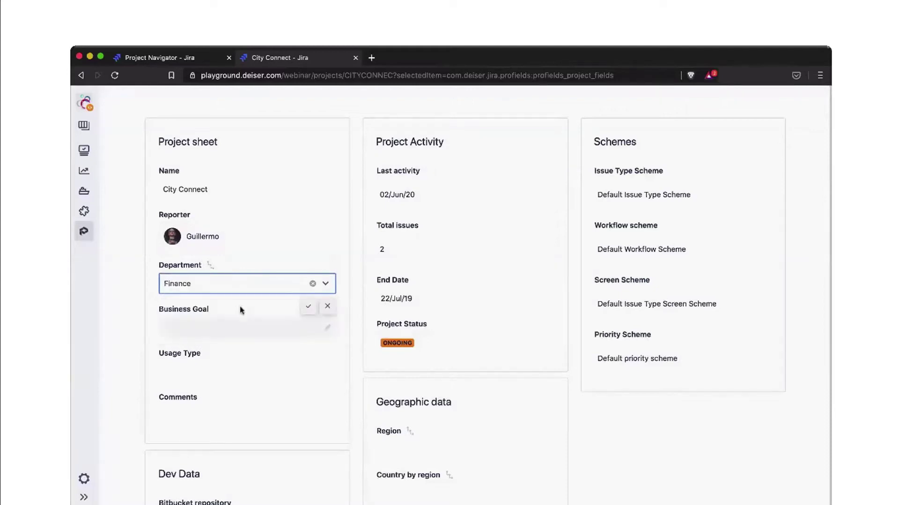
{"action": "left_click", "coordinate": [305, 305]}
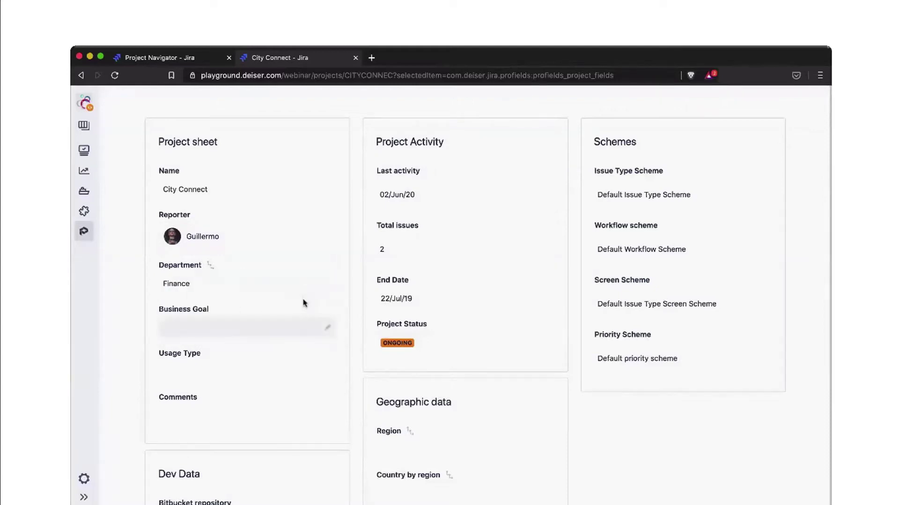
Step: Set the Business Goal of City Connect to Market expansions and its Usage Type to Kanban
{"action": "left_click", "coordinate": [220, 324]}
{"action": "left_click", "coordinate": [247, 405]}
{"action": "left_click", "coordinate": [307, 350]}
{"action": "left_click", "coordinate": [273, 366]}
{"action": "left_click", "coordinate": [257, 413]}
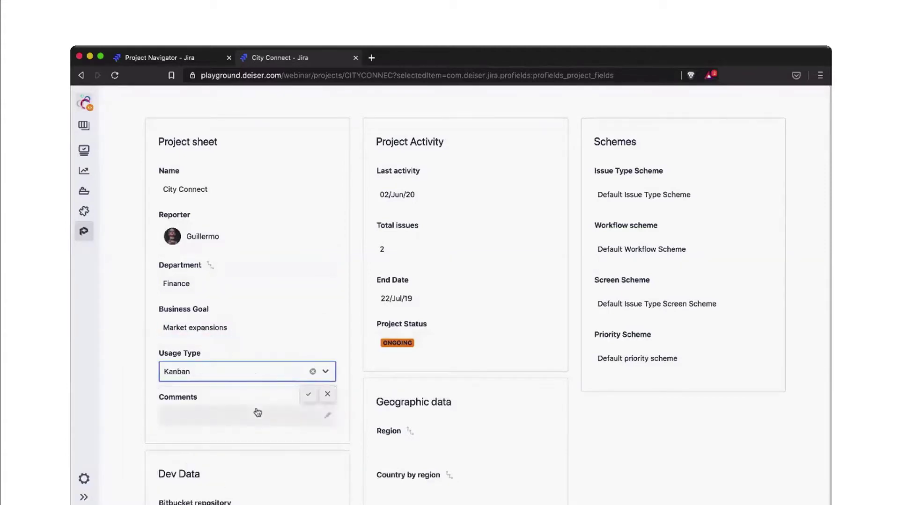
{"action": "left_click", "coordinate": [308, 394]}
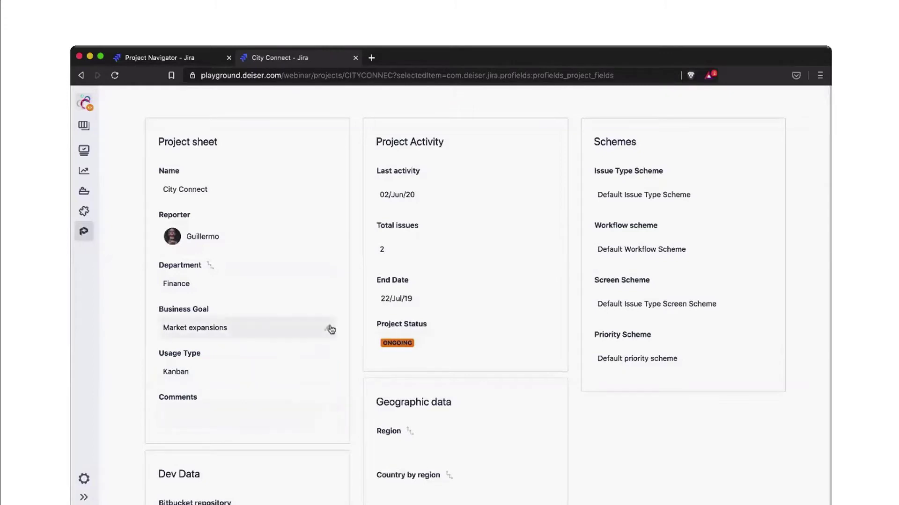
{"action": "scroll", "coordinate": [434, 399], "scroll_direction": "down", "scroll_amount": 1}
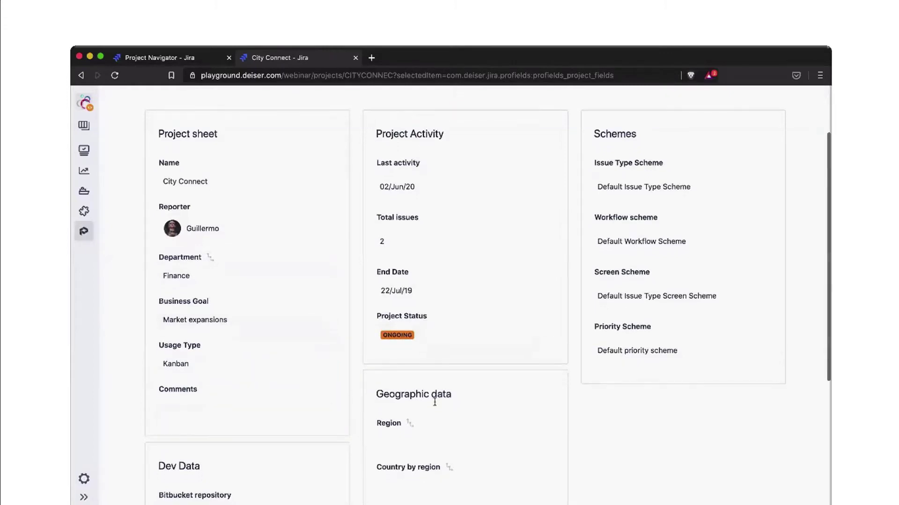
Step: Review the change history of the City Connect project's fields and close it
{"action": "scroll", "coordinate": [434, 401], "scroll_direction": "down", "scroll_amount": 3}
{"action": "scroll", "coordinate": [500, 309], "scroll_direction": "up", "scroll_amount": 4}
{"action": "scroll", "coordinate": [499, 310], "scroll_direction": "up", "scroll_amount": 2}
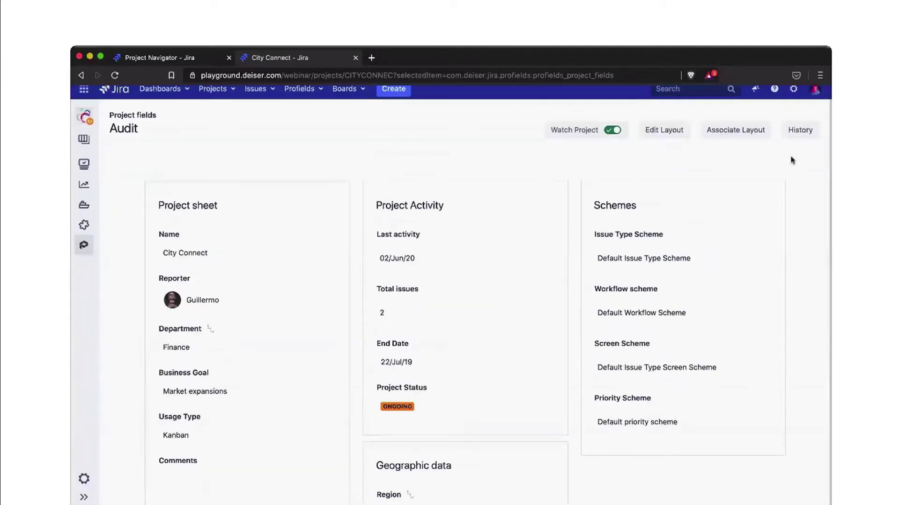
{"action": "left_click", "coordinate": [804, 136]}
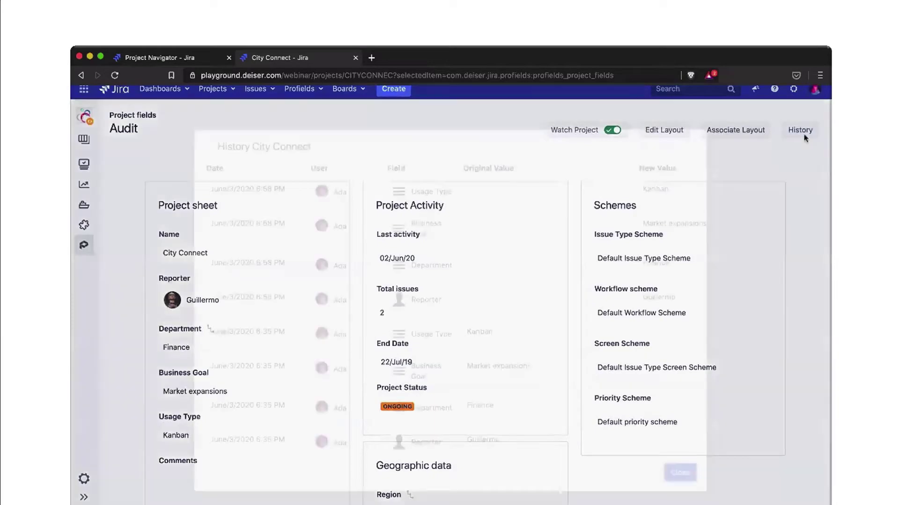
{"action": "scroll", "coordinate": [552, 295], "scroll_direction": "down", "scroll_amount": 10}
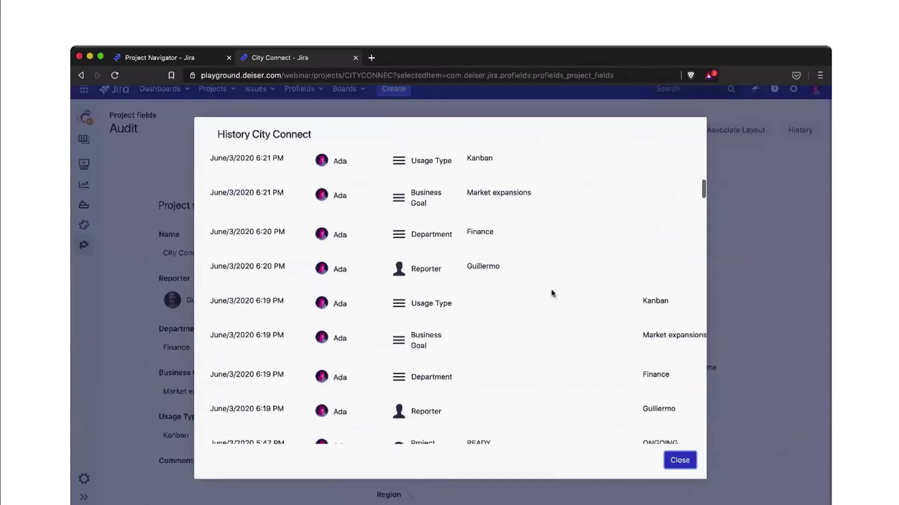
{"action": "scroll", "coordinate": [552, 294], "scroll_direction": "down", "scroll_amount": 7}
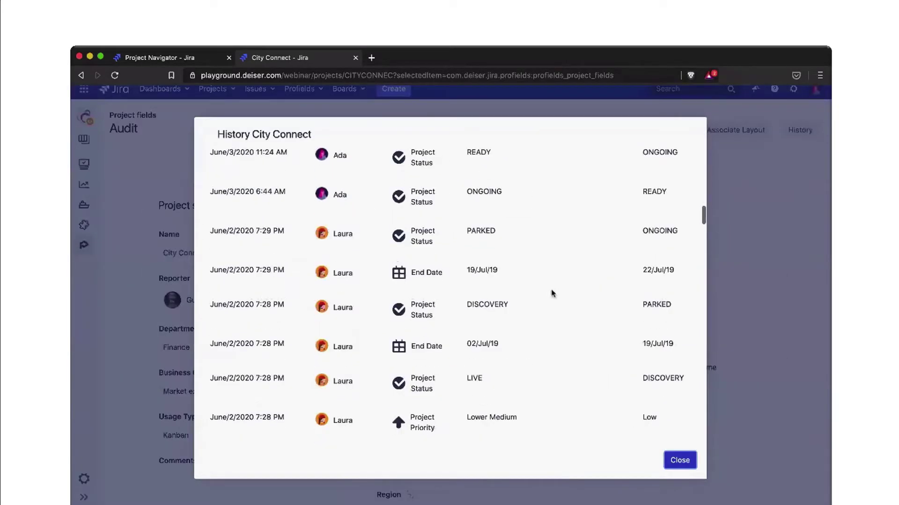
{"action": "scroll", "coordinate": [552, 293], "scroll_direction": "down", "scroll_amount": 2}
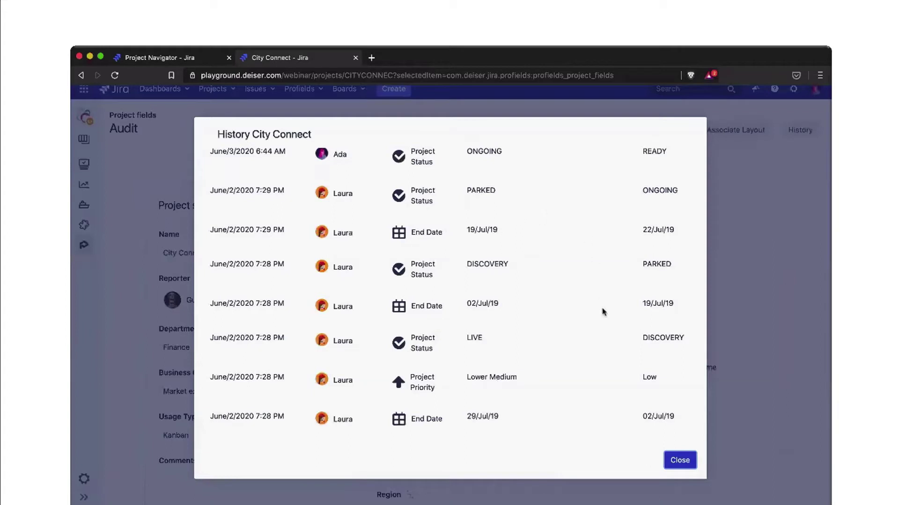
{"action": "scroll", "coordinate": [603, 312], "scroll_direction": "down", "scroll_amount": 2}
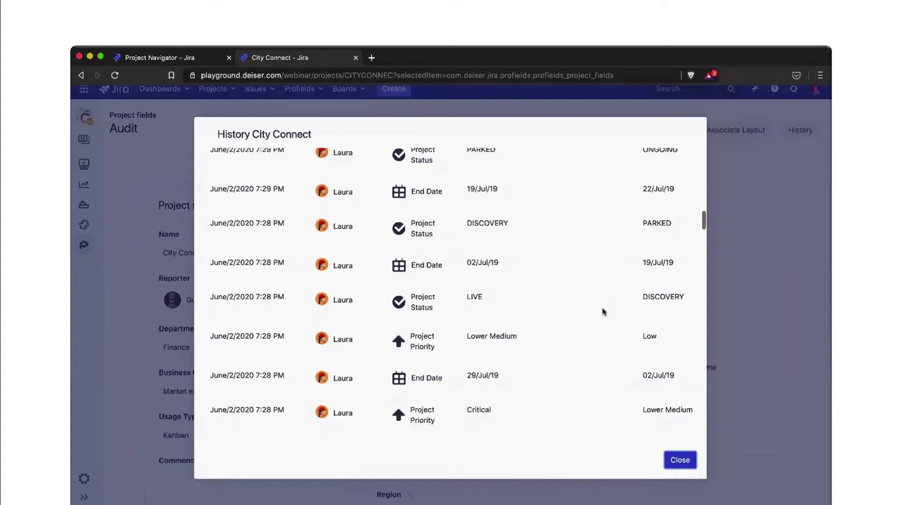
{"action": "scroll", "coordinate": [603, 311], "scroll_direction": "up", "scroll_amount": 3}
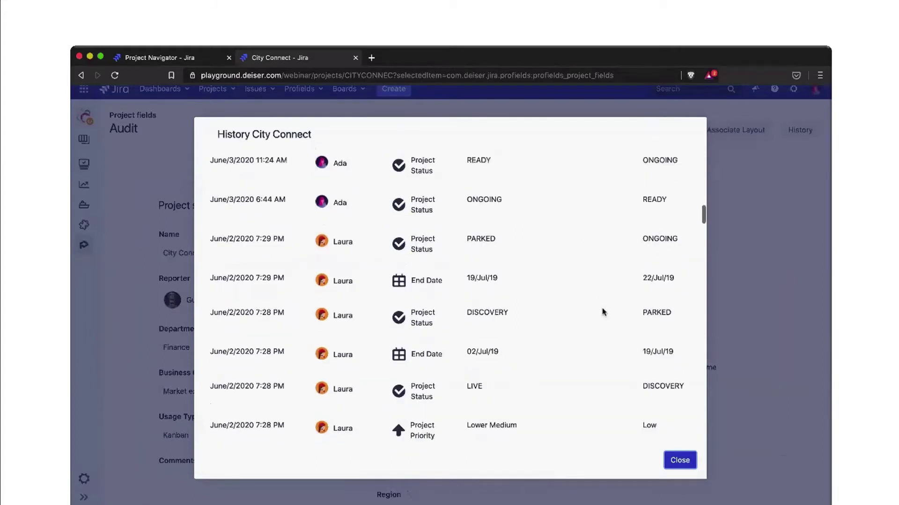
{"action": "left_click", "coordinate": [685, 461]}
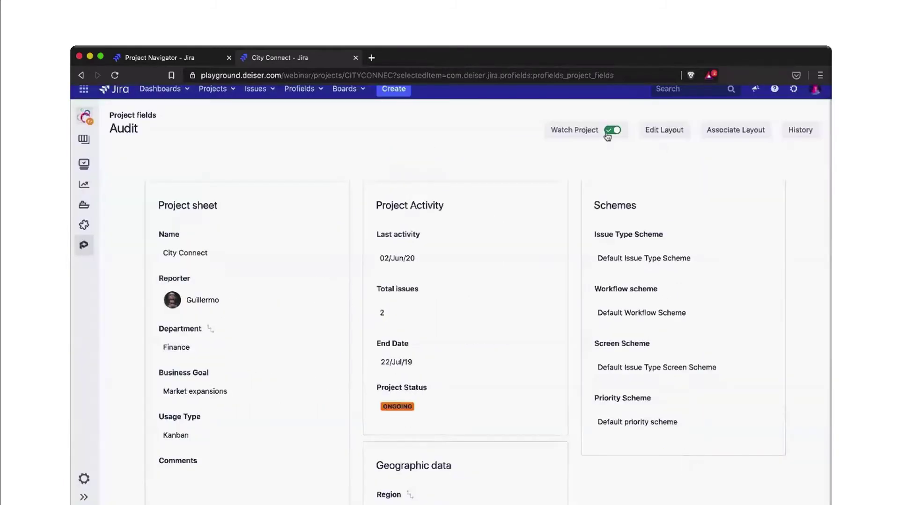
Step: Turn watching of the City Connect project off and back on
{"action": "left_click", "coordinate": [609, 133]}
{"action": "left_click", "coordinate": [612, 133]}
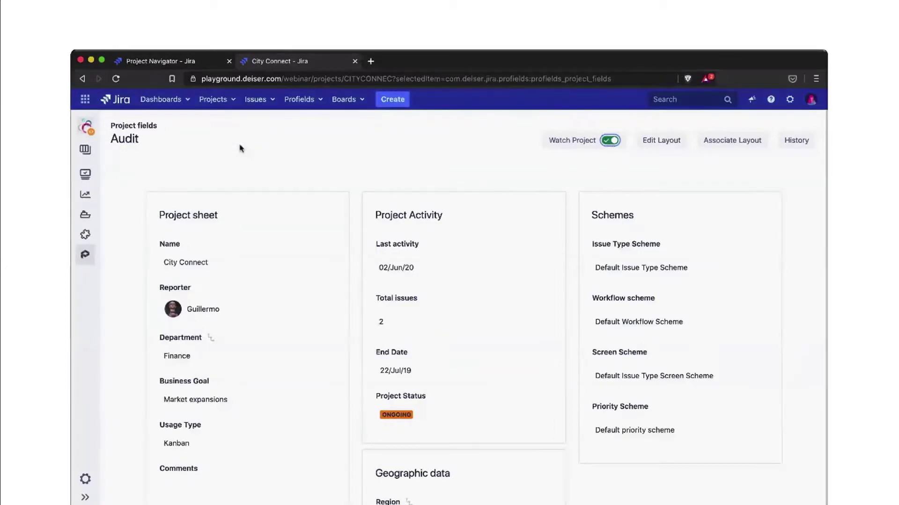
Step: Open the Projects tracking dashboard and look over its gadgets
{"action": "left_click", "coordinate": [179, 100]}
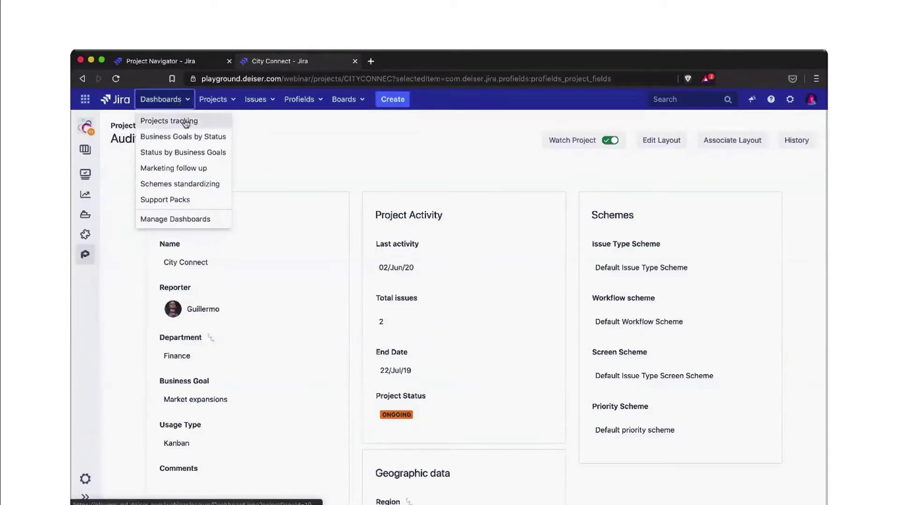
{"action": "left_click", "coordinate": [186, 121]}
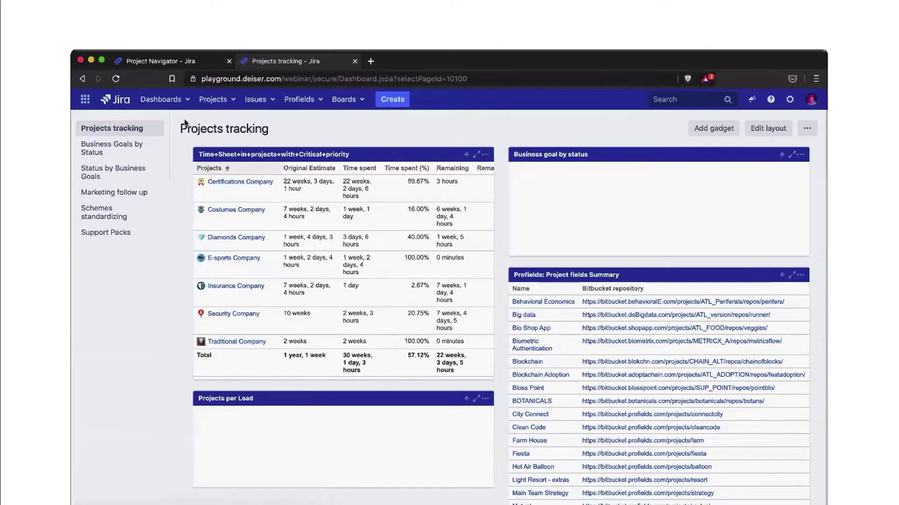
{"action": "scroll", "coordinate": [412, 348], "scroll_direction": "down", "scroll_amount": 2}
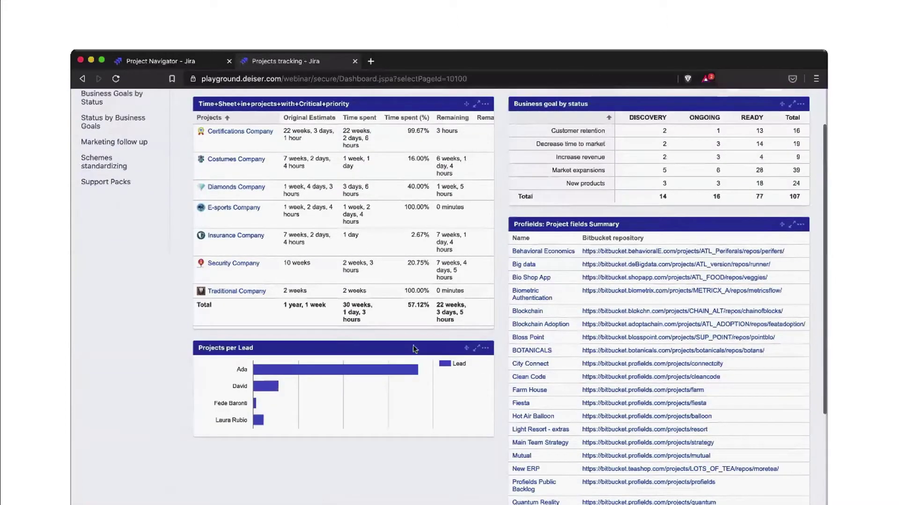
{"action": "scroll", "coordinate": [413, 346], "scroll_direction": "up", "scroll_amount": 2}
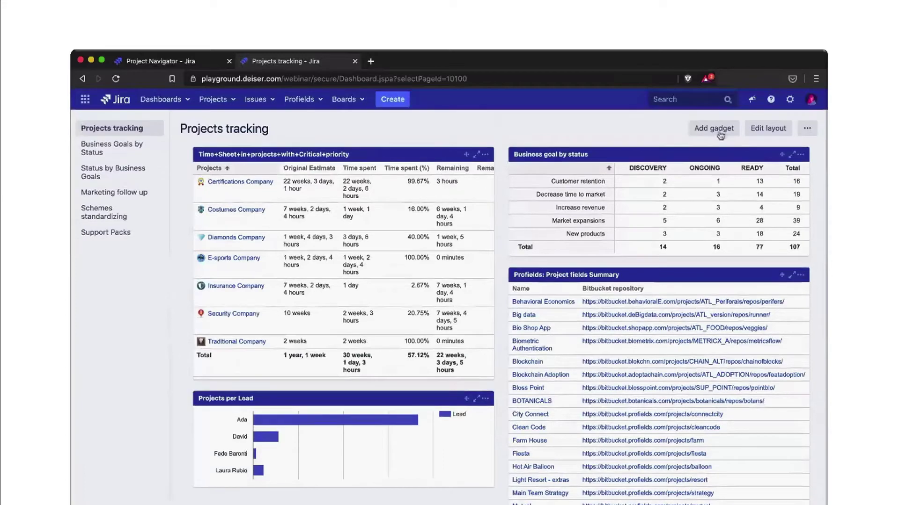
Step: Load all available gadgets, search for "Profi" and add the Profields project pie chart to the dashboard
{"action": "left_click", "coordinate": [714, 129]}
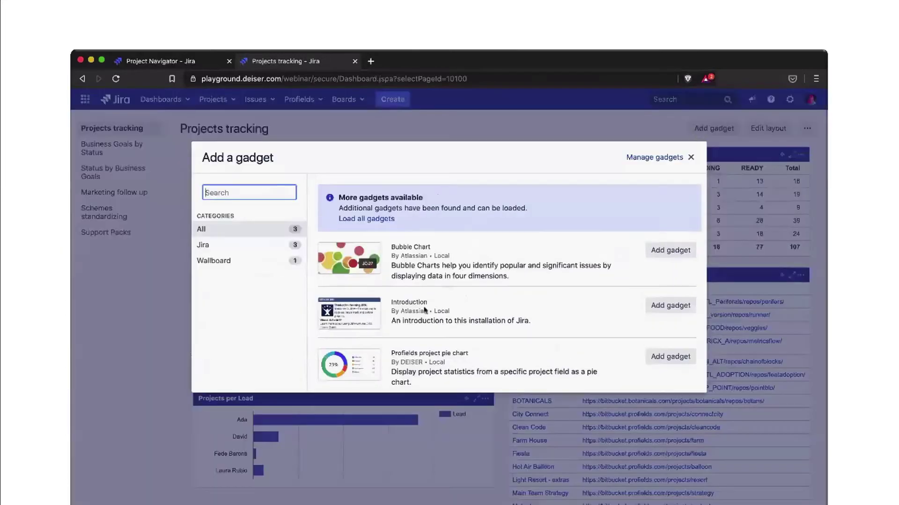
{"action": "left_click", "coordinate": [374, 220]}
{"action": "left_click", "coordinate": [276, 194]}
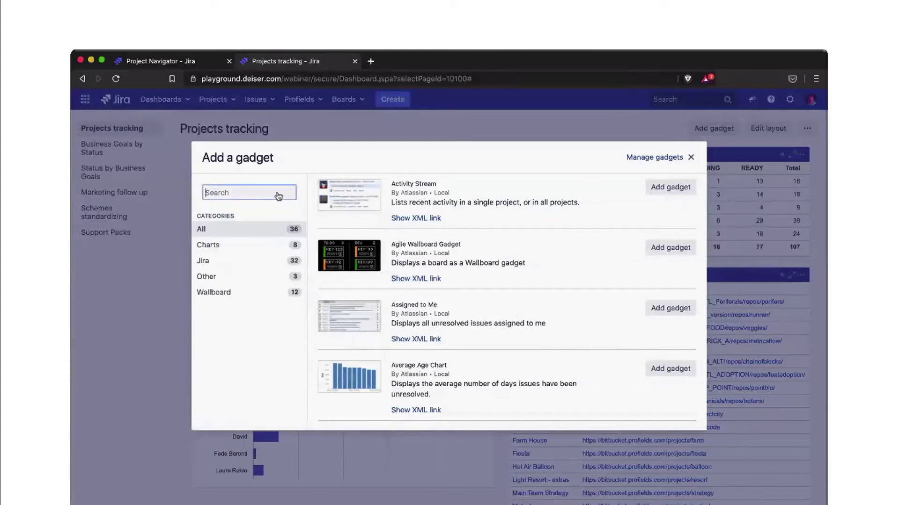
{"action": "type", "text": "Profi"}
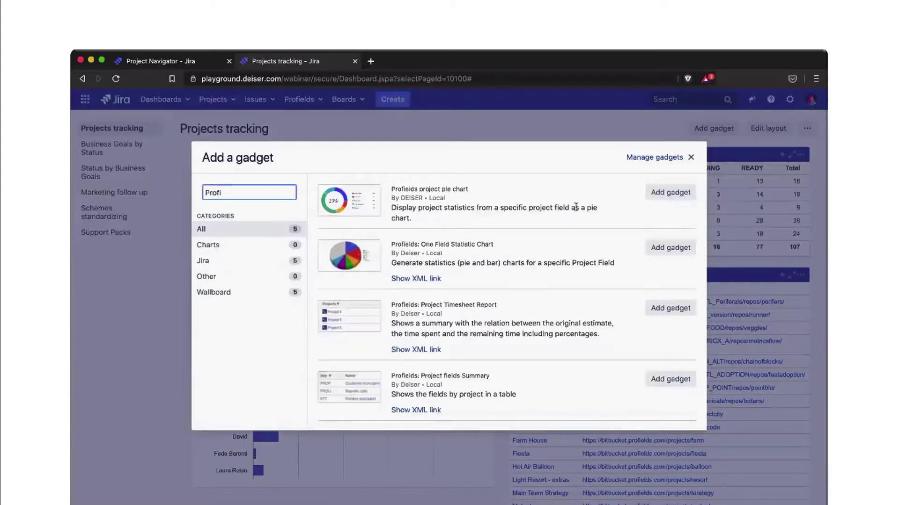
{"action": "left_click", "coordinate": [663, 196]}
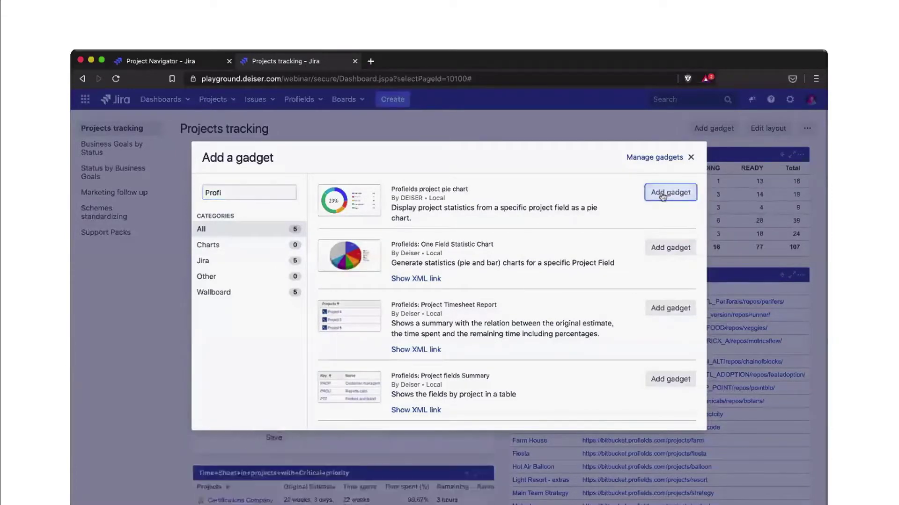
{"action": "left_click", "coordinate": [693, 160]}
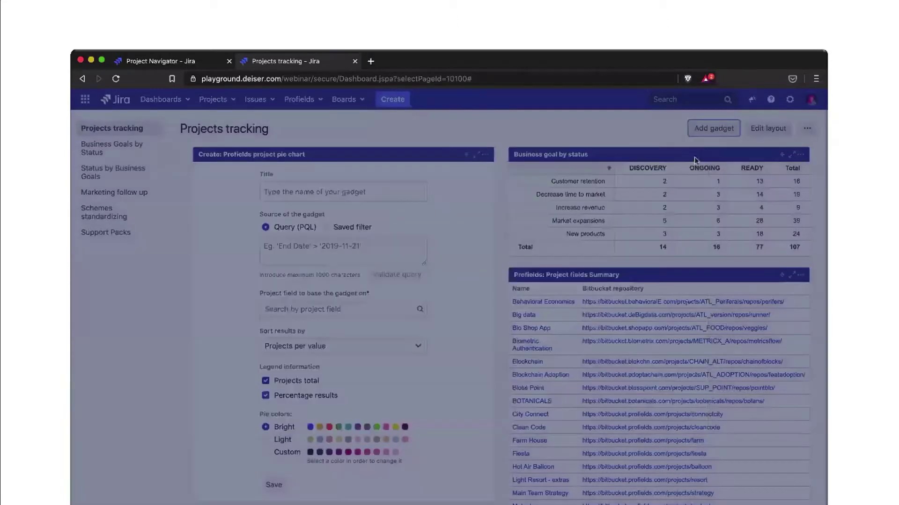
Step: Use the saved filter My Java Projects as the pie chart's source and title the gadget "My Java Projects by Priority"
{"action": "left_click", "coordinate": [325, 227]}
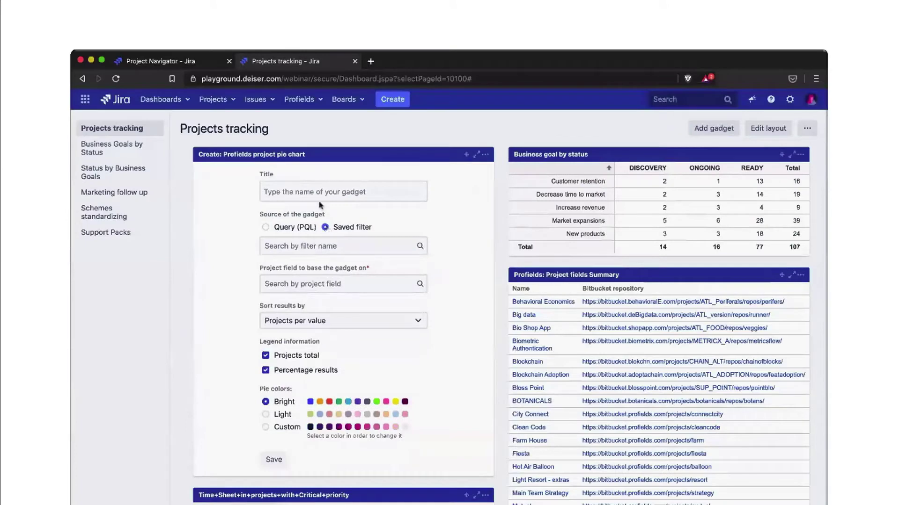
{"action": "left_click", "coordinate": [320, 246]}
{"action": "type", "text": "My"}
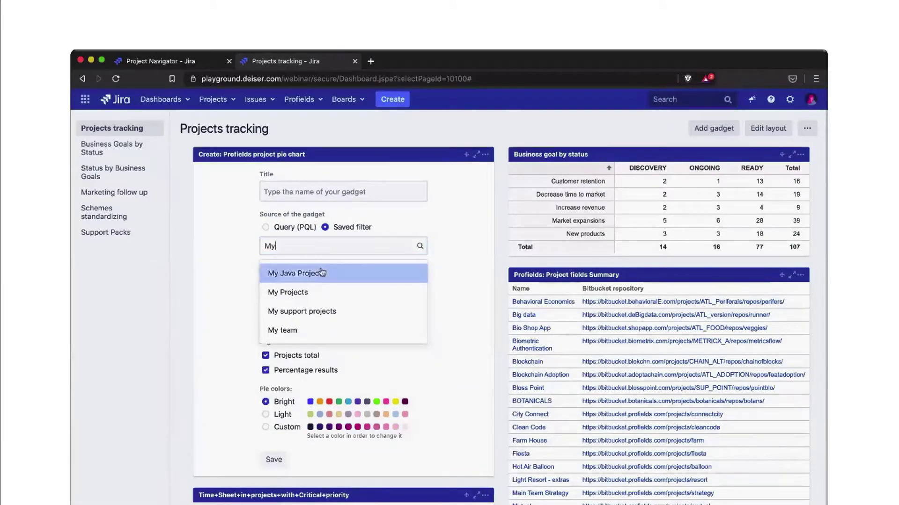
{"action": "left_click", "coordinate": [321, 272]}
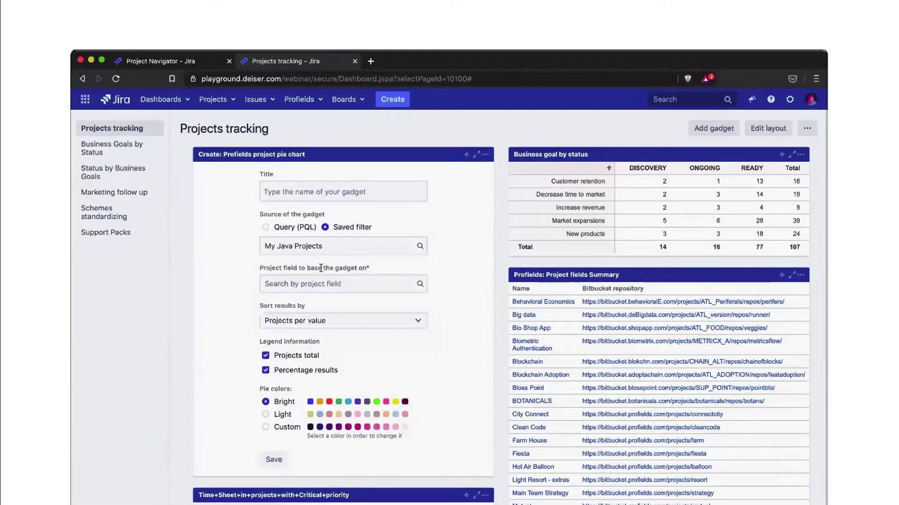
{"action": "left_click", "coordinate": [305, 197]}
{"action": "type", "text": "My Java"}
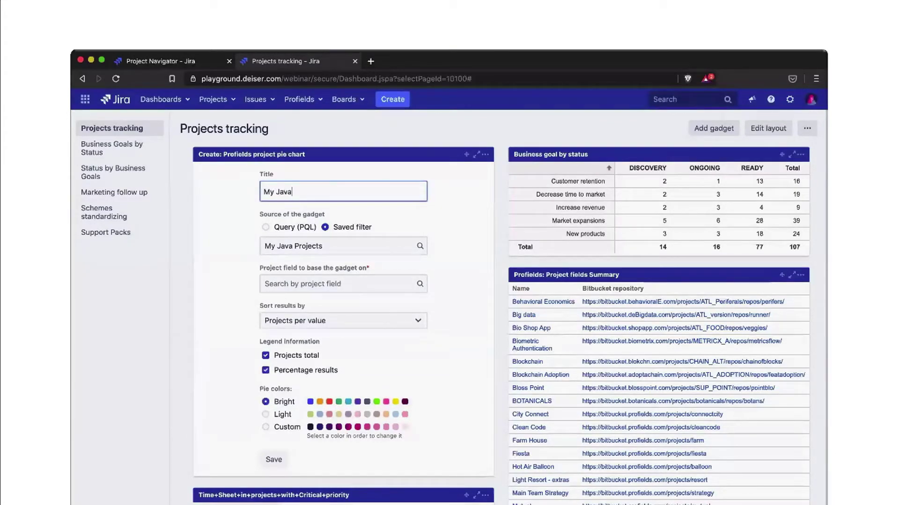
{"action": "type", "text": " Projects by Priority"}
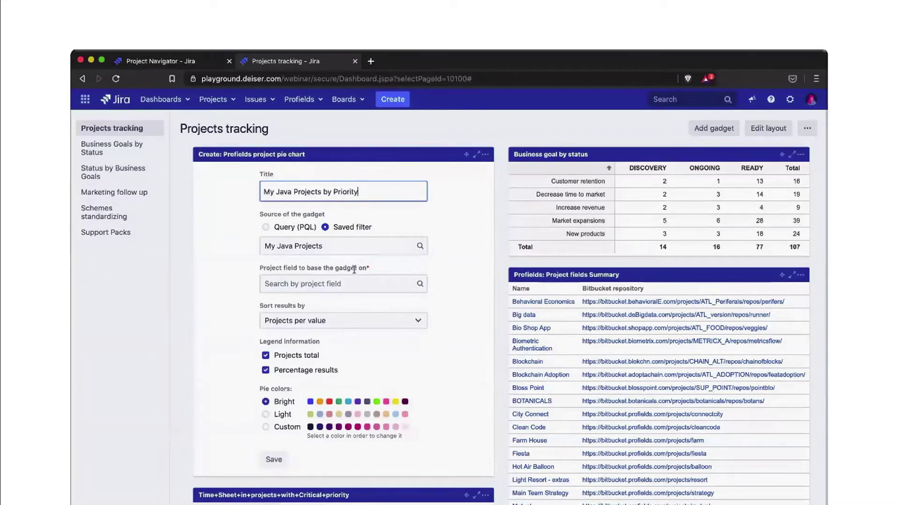
Step: Base the pie chart on Project Priority, sort its results by Projects per value and save the gadget
{"action": "left_click", "coordinate": [346, 283]}
{"action": "type", "text": "Prio"}
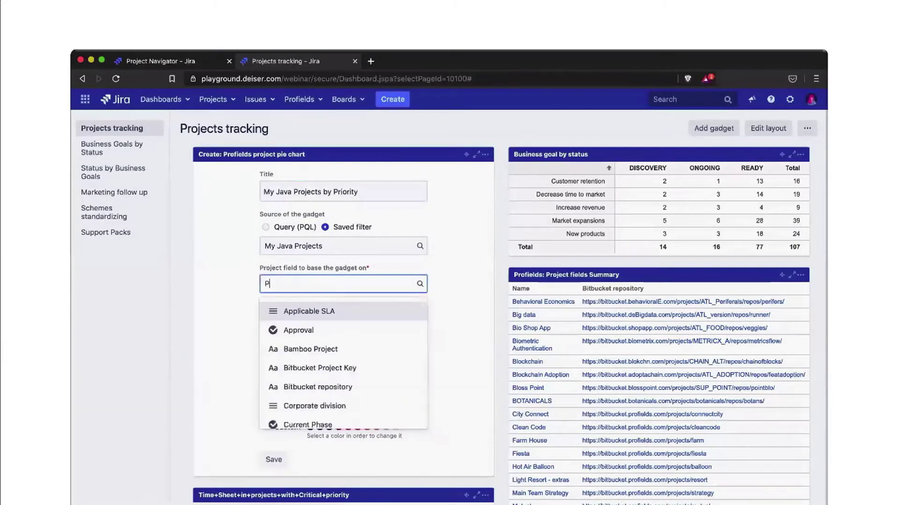
{"action": "left_click", "coordinate": [340, 331]}
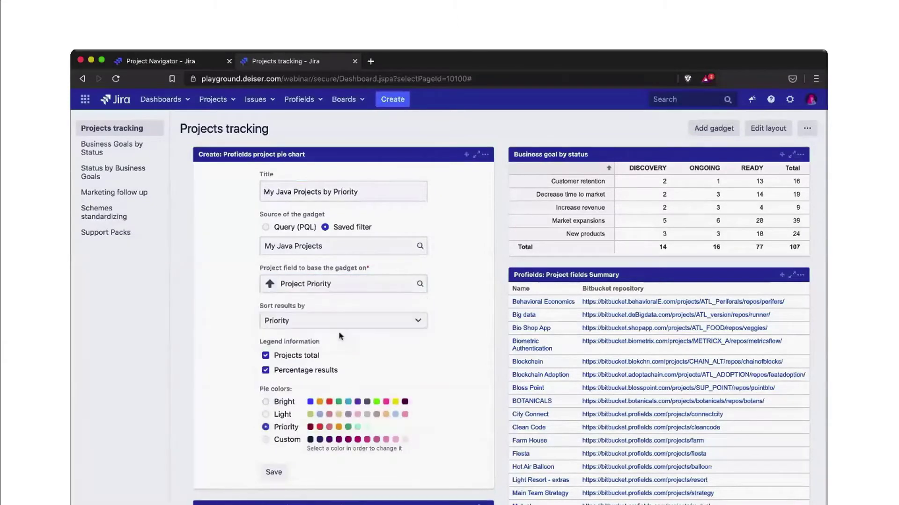
{"action": "left_click", "coordinate": [341, 322]}
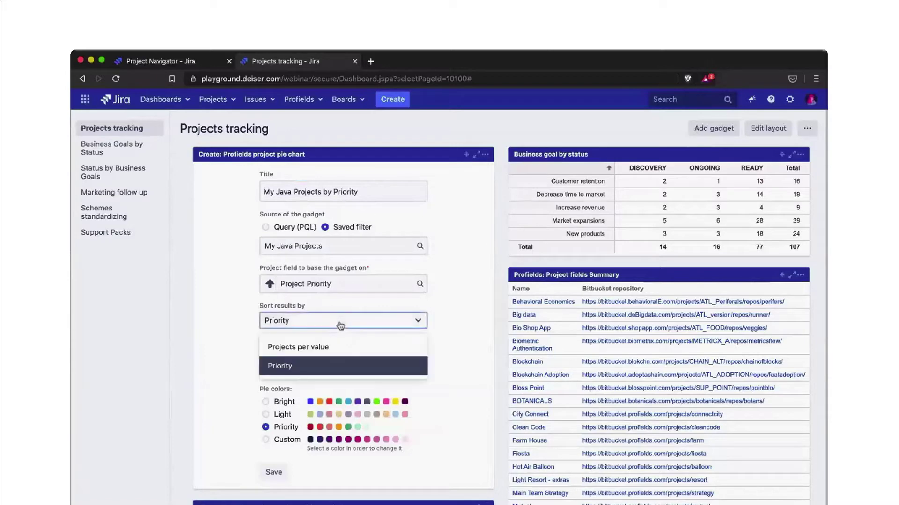
{"action": "left_click", "coordinate": [341, 346]}
{"action": "scroll", "coordinate": [435, 356], "scroll_direction": "down", "scroll_amount": 1}
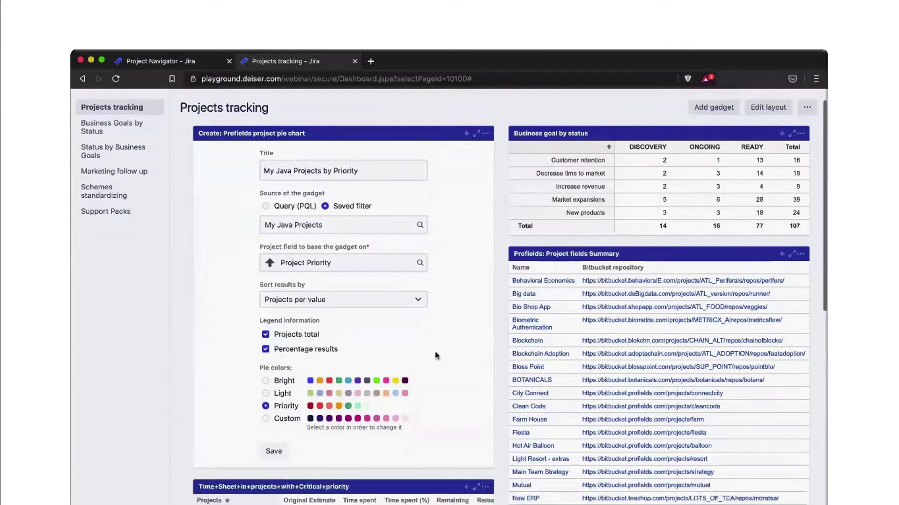
{"action": "scroll", "coordinate": [436, 355], "scroll_direction": "down", "scroll_amount": 1}
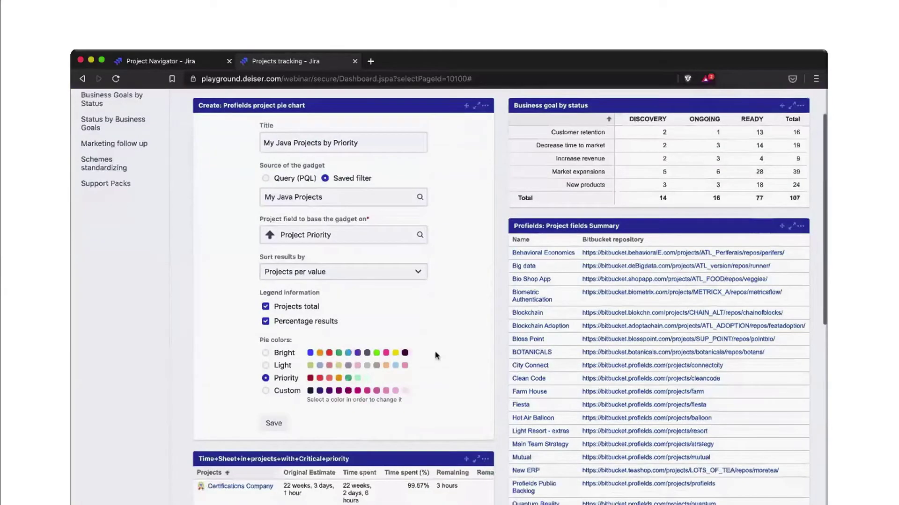
{"action": "scroll", "coordinate": [436, 355], "scroll_direction": "down", "scroll_amount": 1}
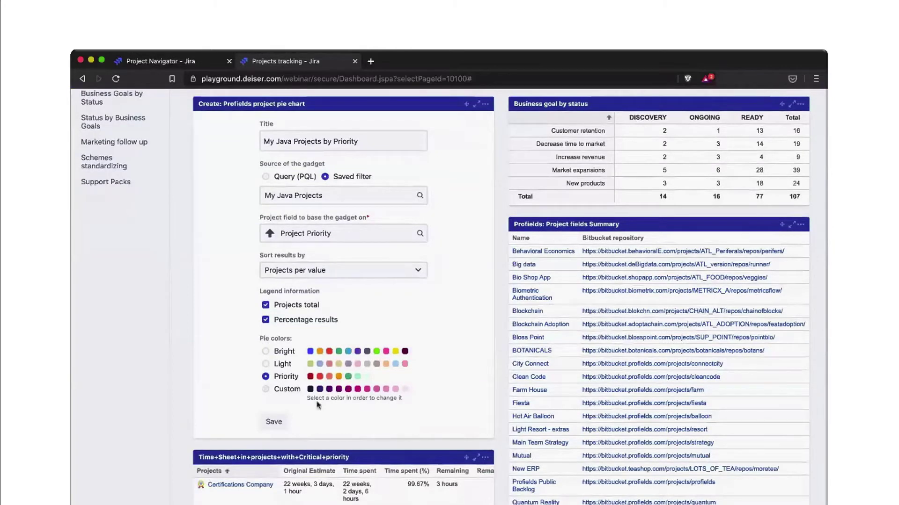
{"action": "left_click", "coordinate": [274, 422]}
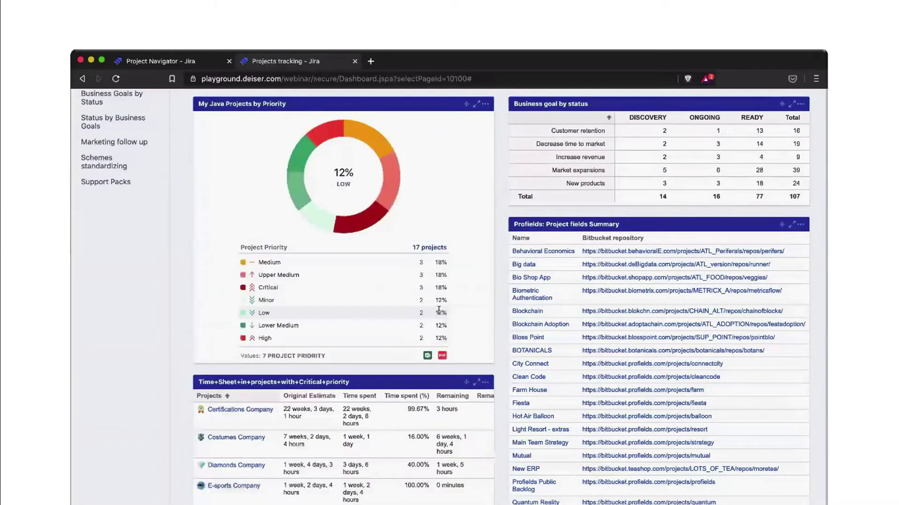
{"action": "scroll", "coordinate": [438, 311], "scroll_direction": "up", "scroll_amount": 2}
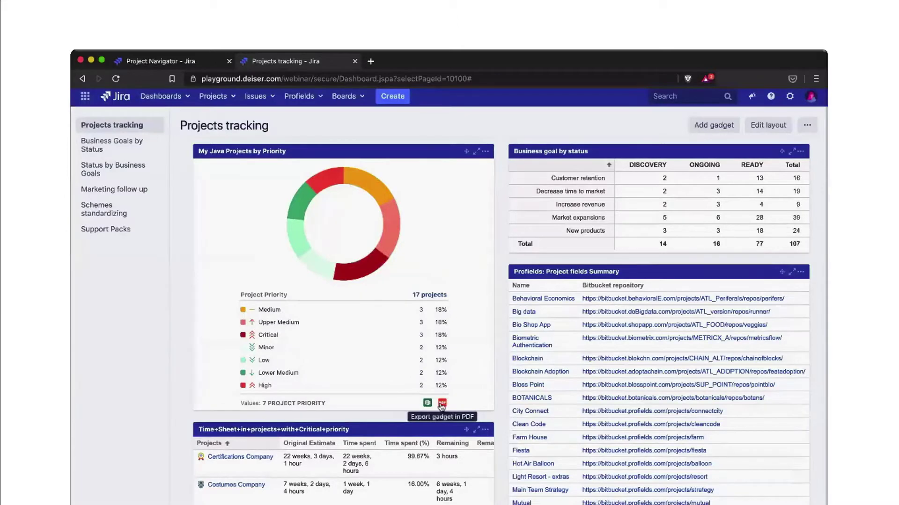
{"action": "mouse_move", "coordinate": [389, 221]}
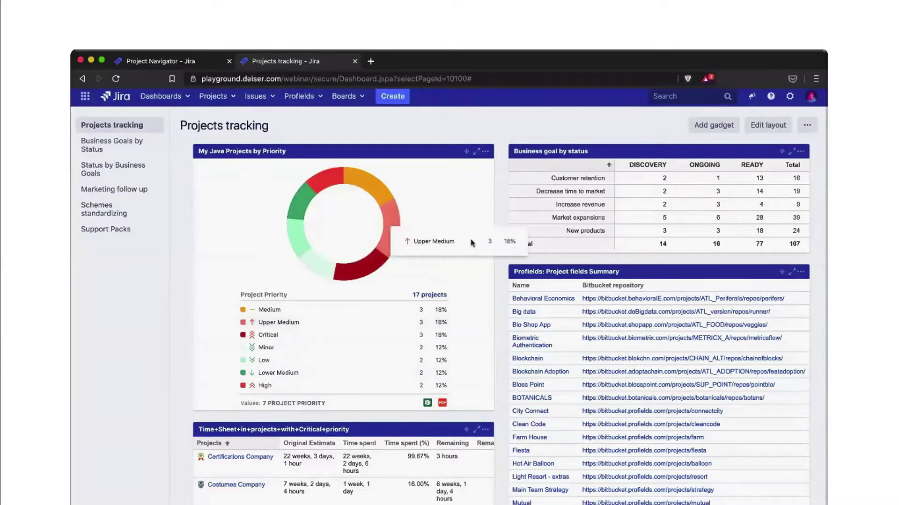
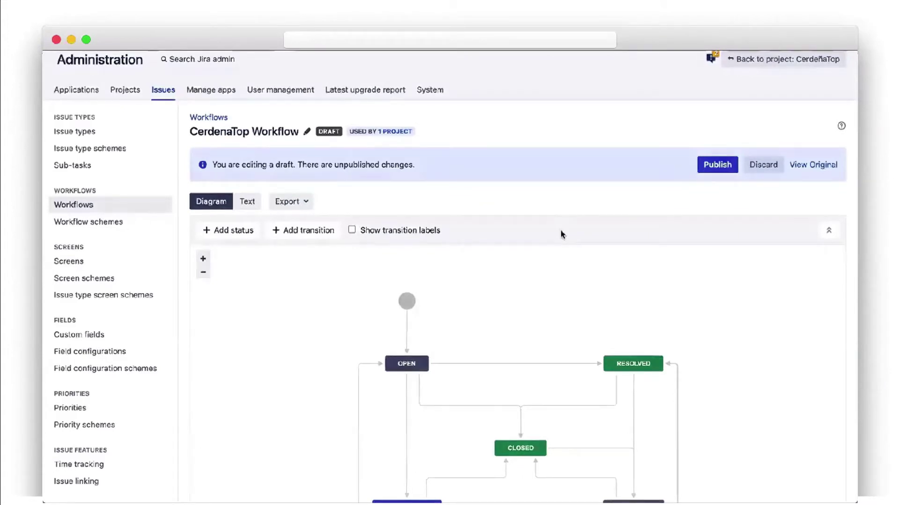
Step: Open the conditions of the Start Progress transition between Open and In Progress in the CerdenaTop Workflow draft
{"action": "scroll", "coordinate": [560, 232], "scroll_direction": "down", "scroll_amount": 3}
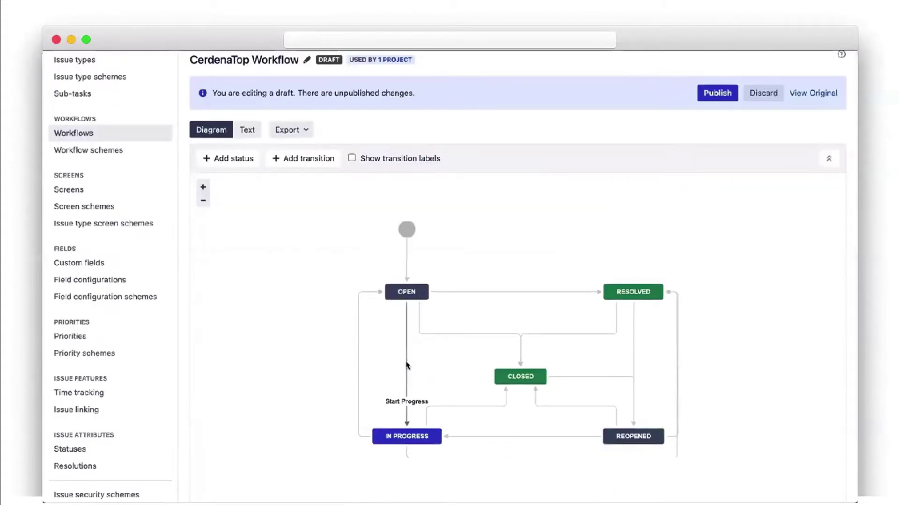
{"action": "left_click", "coordinate": [406, 379]}
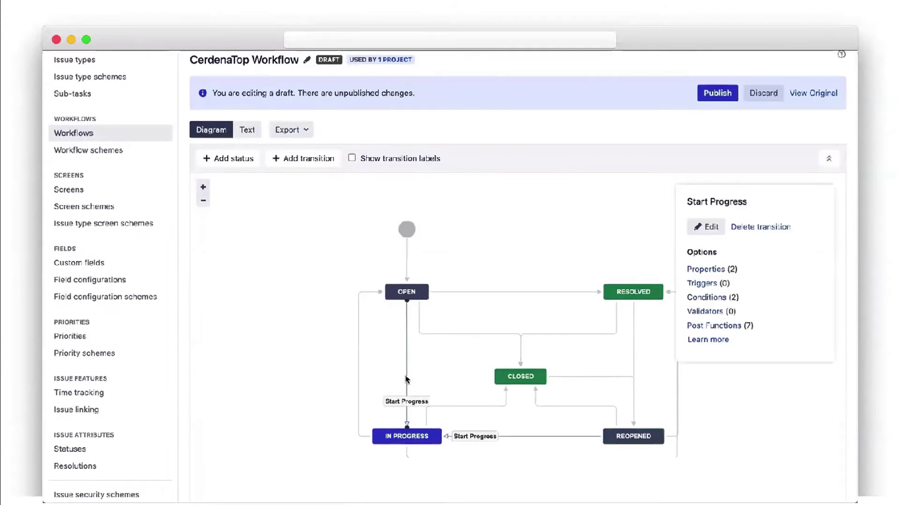
{"action": "left_click", "coordinate": [708, 298]}
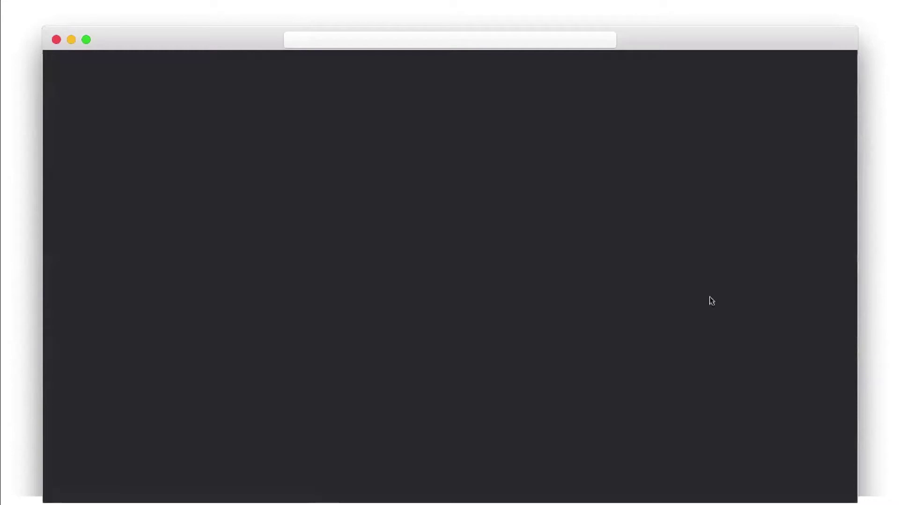
{"action": "scroll", "coordinate": [709, 297], "scroll_direction": "down", "scroll_amount": 2}
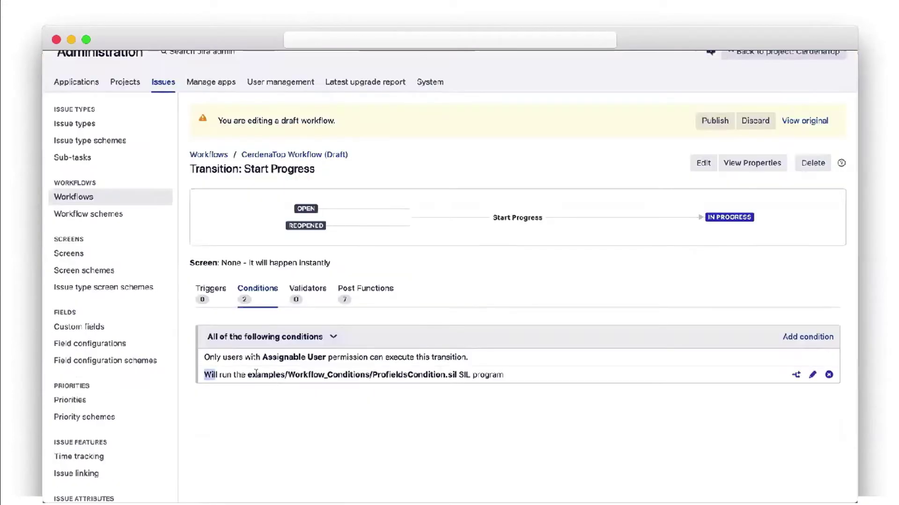
Step: View the condition types available for the Start Progress transition and return without adding one
{"action": "left_click", "coordinate": [813, 338]}
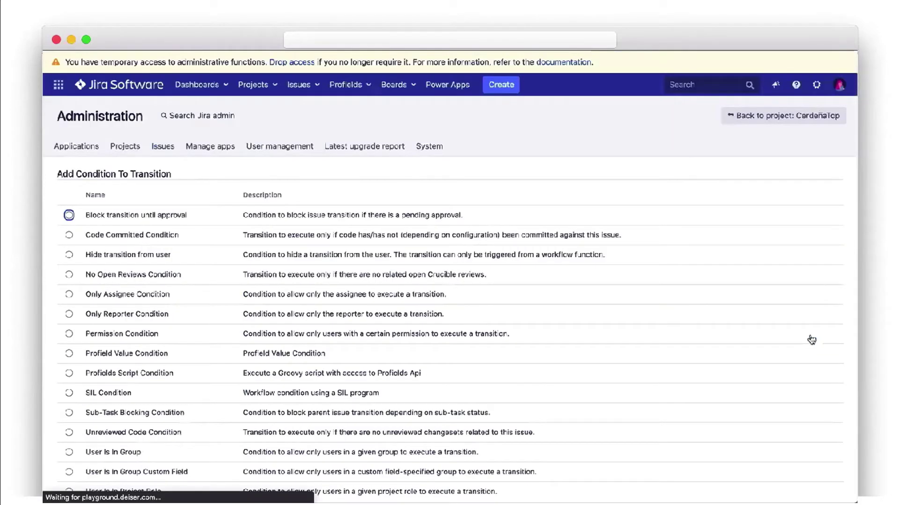
{"action": "scroll", "coordinate": [811, 340], "scroll_direction": "down", "scroll_amount": 2}
{"action": "left_click", "coordinate": [105, 453]}
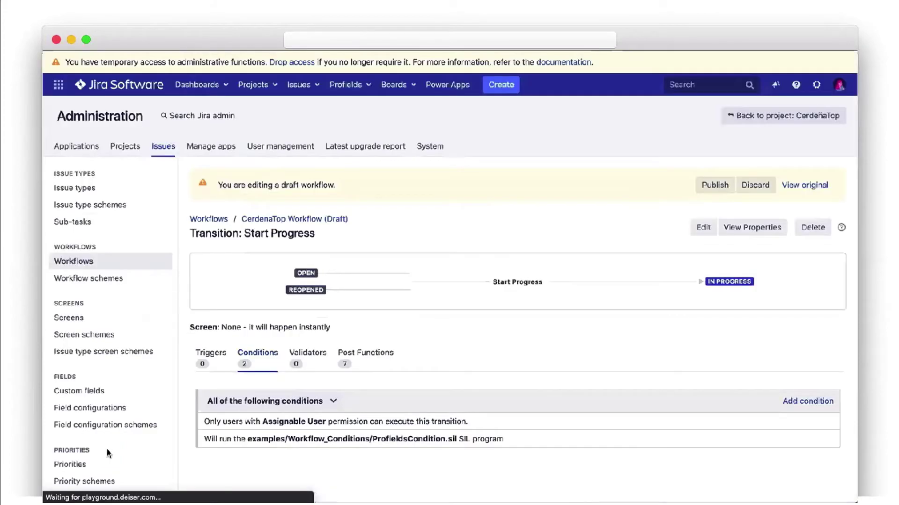
Step: Open the ProfieldsCondition.sil SIL condition for updating, using the option to edit the current script
{"action": "scroll", "coordinate": [832, 367], "scroll_direction": "down", "scroll_amount": 3}
{"action": "left_click", "coordinate": [833, 367]}
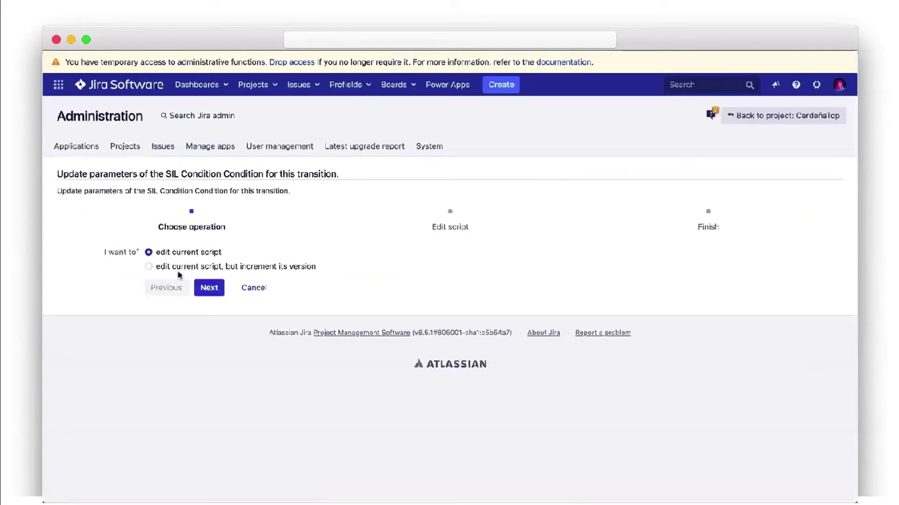
{"action": "left_click", "coordinate": [208, 288]}
Step: Examine the SIL script, especially the customfield_11110 check against "ON TRACK" and what each branch returns
{"action": "left_click_drag", "start_coordinate": [253, 302], "coordinate": [172, 274]}
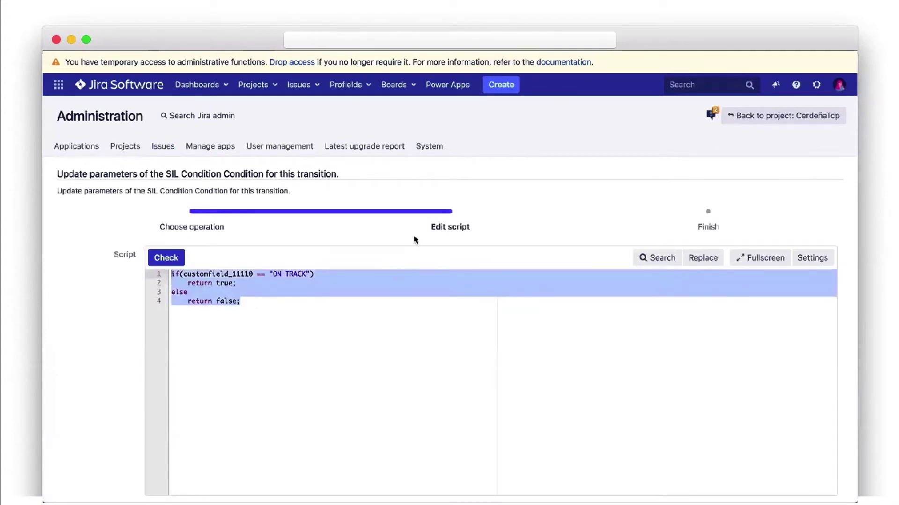
{"action": "left_click", "coordinate": [390, 292]}
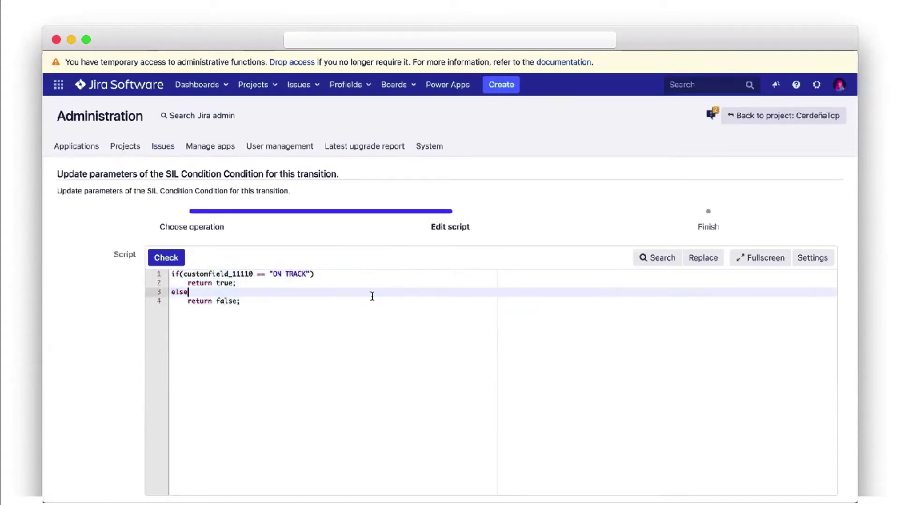
{"action": "left_click", "coordinate": [183, 274]}
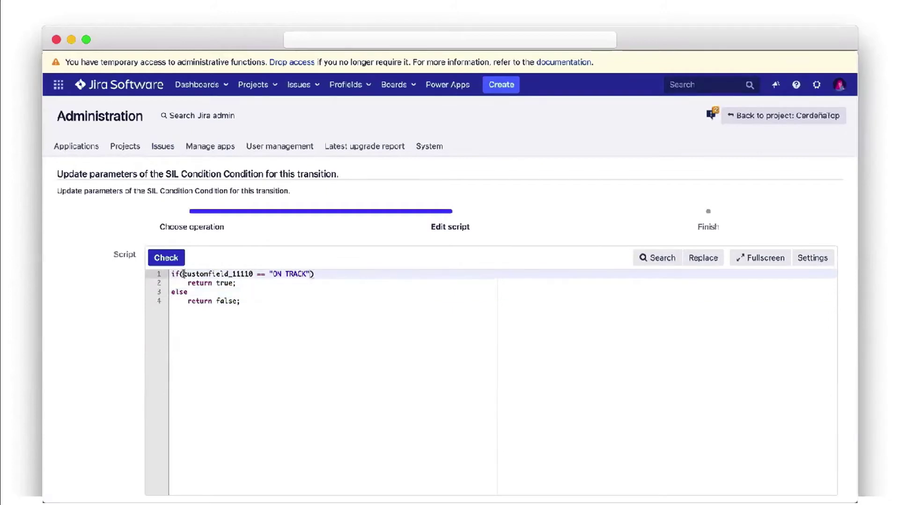
{"action": "left_click_drag", "start_coordinate": [183, 274], "coordinate": [256, 275]}
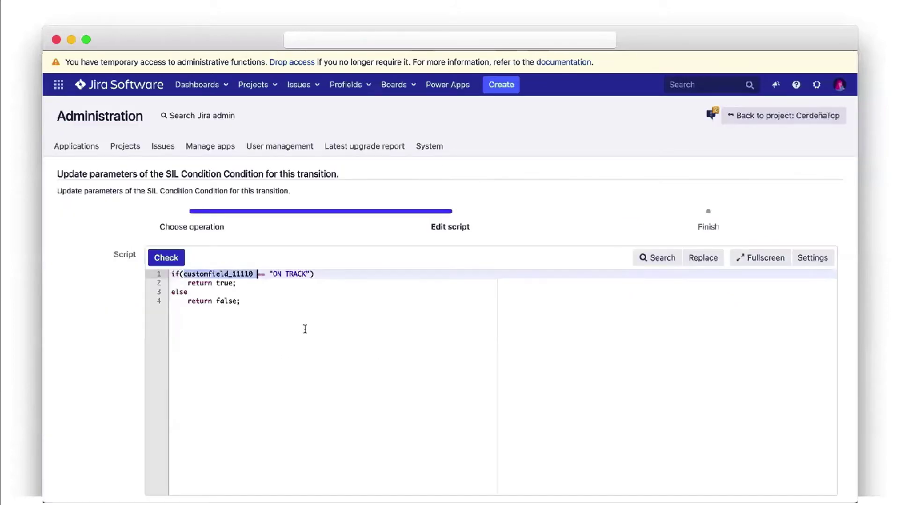
{"action": "left_click", "coordinate": [304, 329]}
{"action": "left_click_drag", "start_coordinate": [261, 282], "coordinate": [164, 277]}
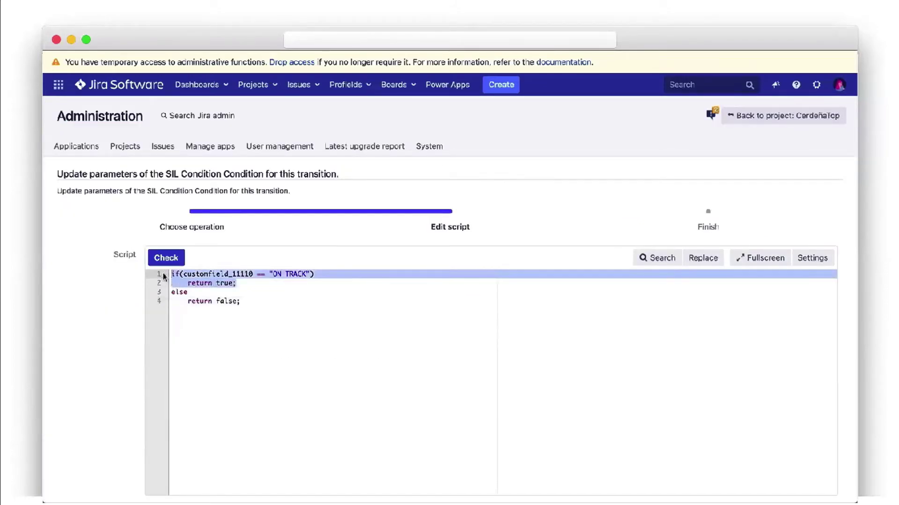
{"action": "left_click", "coordinate": [281, 294]}
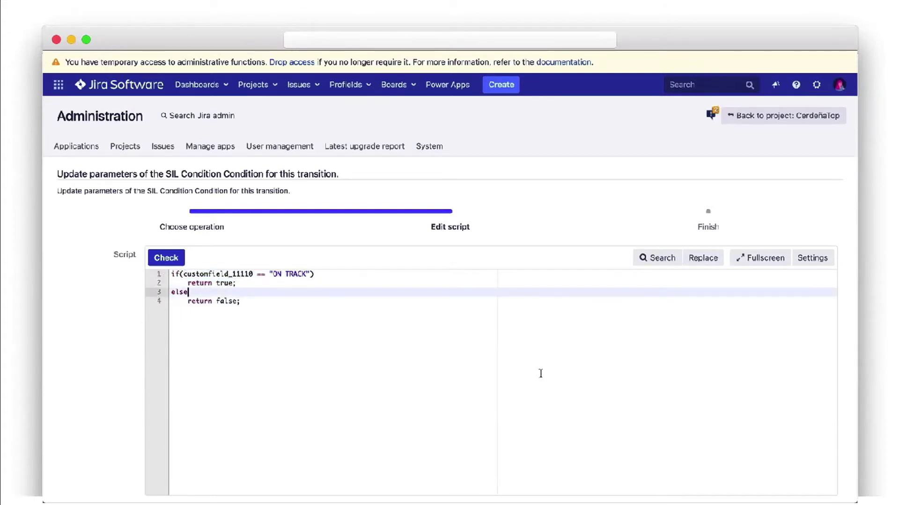
Step: Finish the SIL condition update without changing its script and publish the draft workflow
{"action": "scroll", "coordinate": [541, 373], "scroll_direction": "down", "scroll_amount": 1}
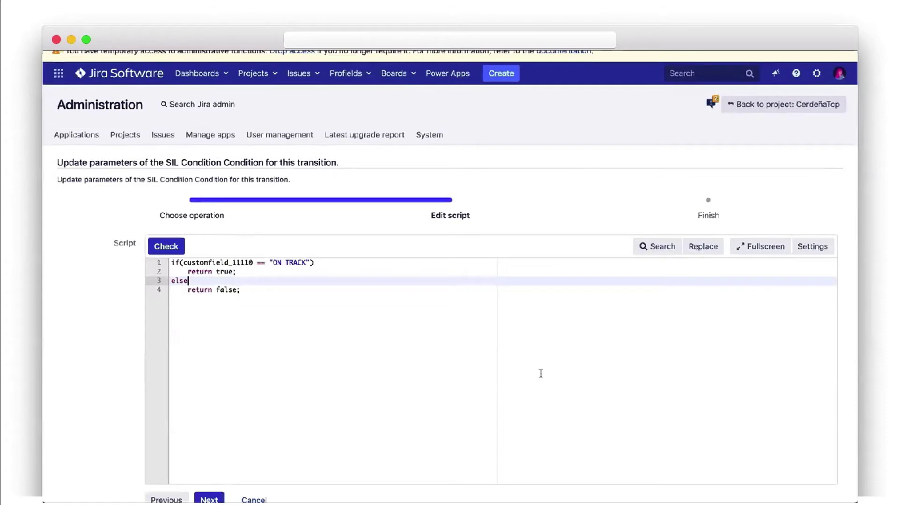
{"action": "scroll", "coordinate": [541, 373], "scroll_direction": "down", "scroll_amount": 5}
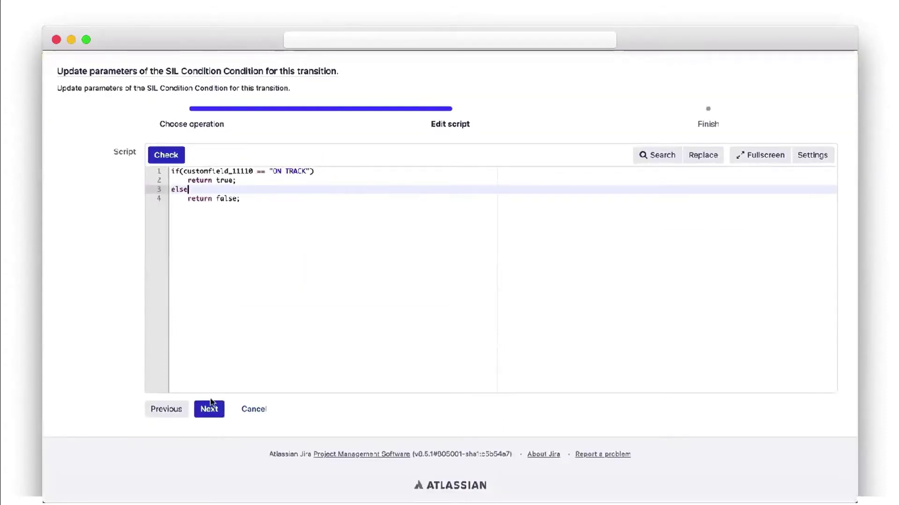
{"action": "left_click", "coordinate": [211, 403]}
{"action": "left_click", "coordinate": [212, 288]}
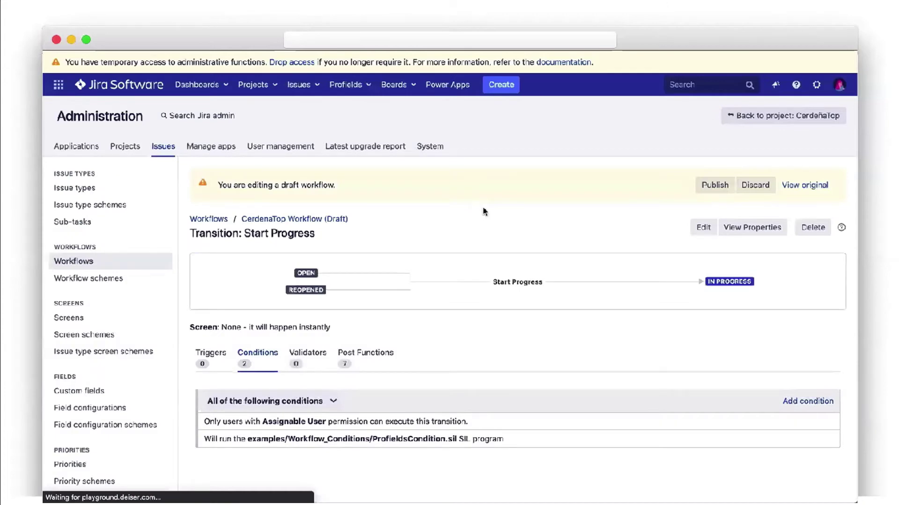
{"action": "left_click", "coordinate": [713, 187]}
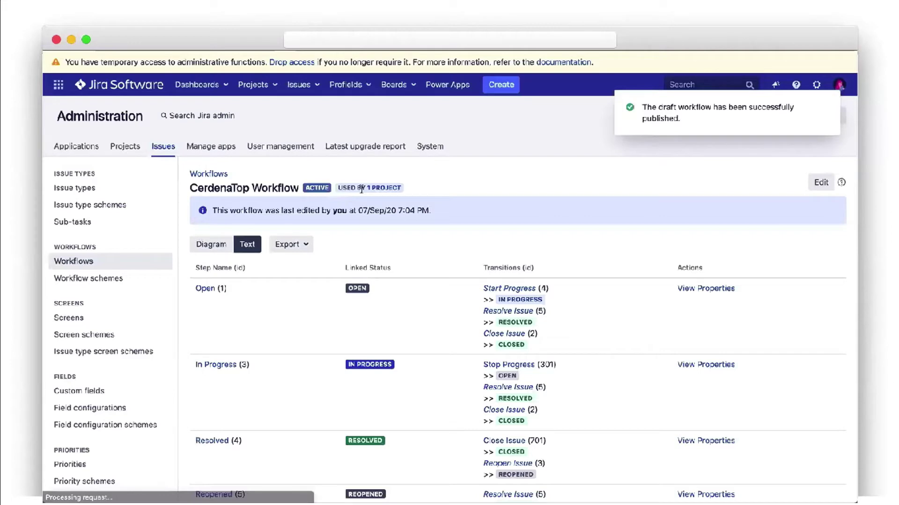
{"action": "scroll", "coordinate": [361, 189], "scroll_direction": "down", "scroll_amount": 2}
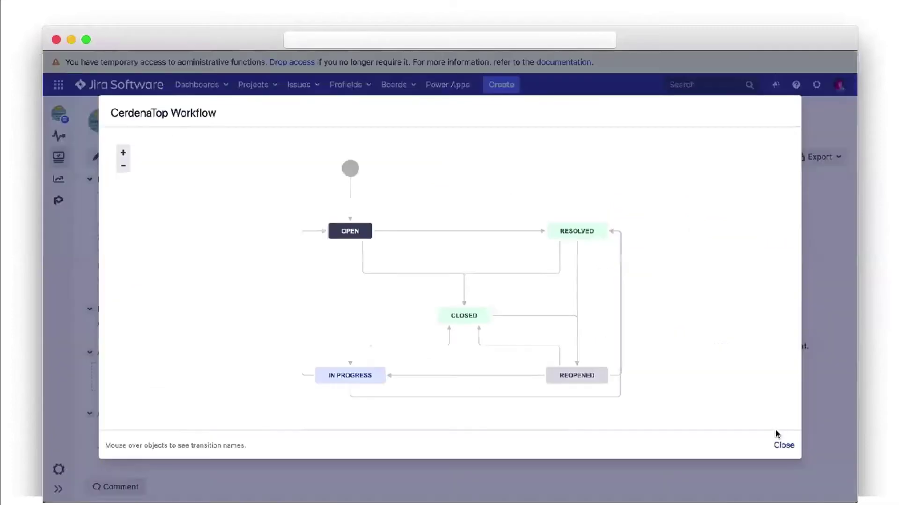
Step: Close the issue's workflow diagram and set the CerdeñaTop project's Project Status to ON TRACK
{"action": "left_click", "coordinate": [782, 444]}
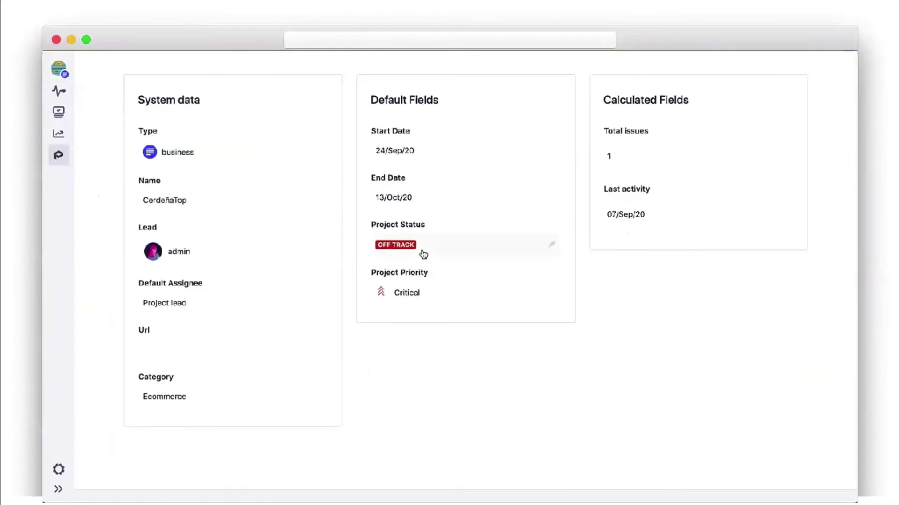
{"action": "left_click", "coordinate": [421, 254]}
{"action": "left_click", "coordinate": [429, 281]}
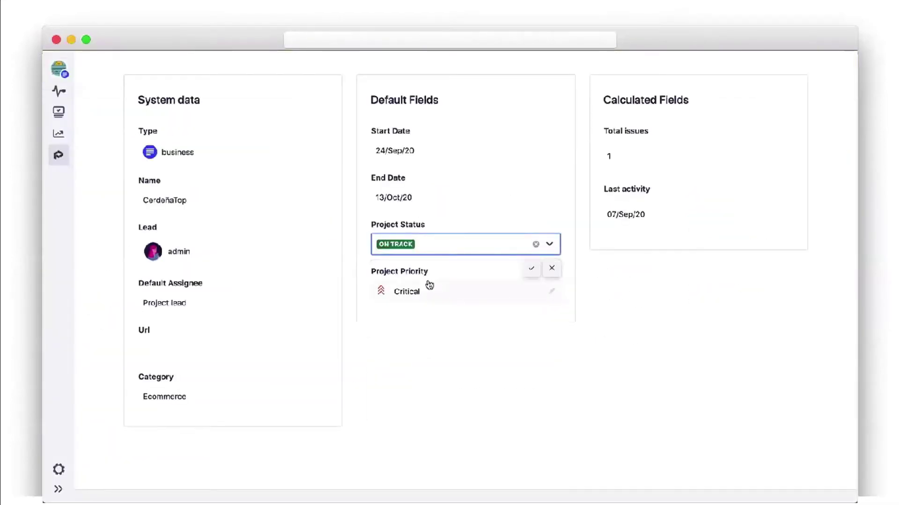
{"action": "left_click", "coordinate": [533, 271]}
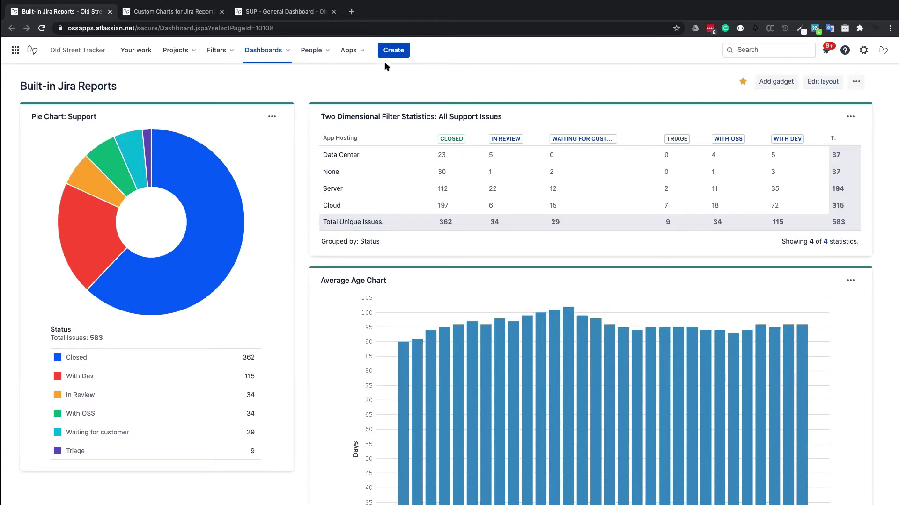
Step: Open the Custom Charts for Jira Reports dashboard and look over its table, pie and bar charts
{"action": "left_click", "coordinate": [172, 15]}
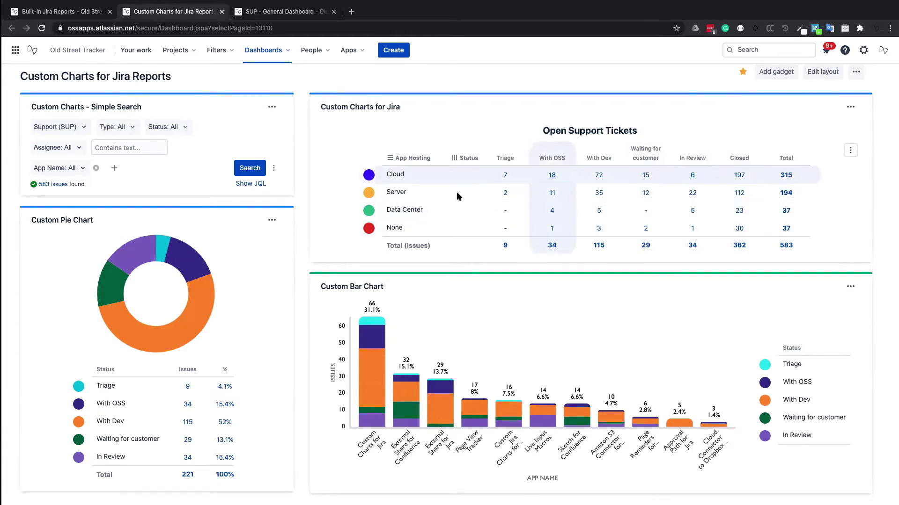
{"action": "mouse_move", "coordinate": [118, 268]}
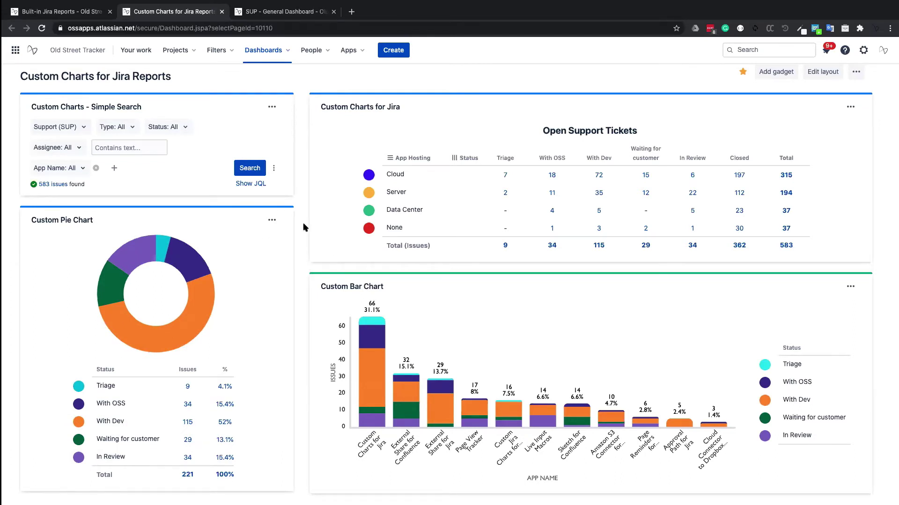
Step: Switch to the Jira Reporting Playground and examine its sample dashboard gadgets, including the Issues - Due Date line chart
{"action": "key", "text": "ctrl+Right"}
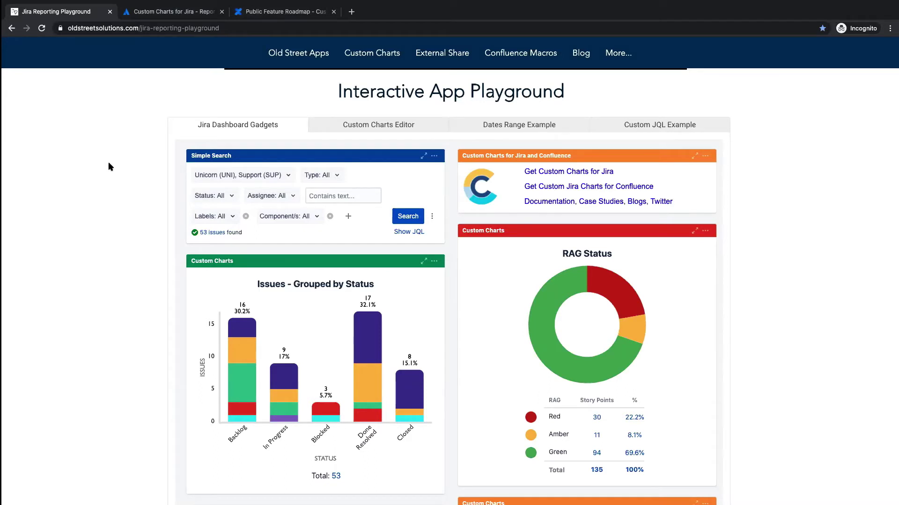
{"action": "left_click", "coordinate": [245, 28]}
{"action": "left_click", "coordinate": [149, 88]}
{"action": "scroll", "coordinate": [144, 256], "scroll_direction": "down", "scroll_amount": 5}
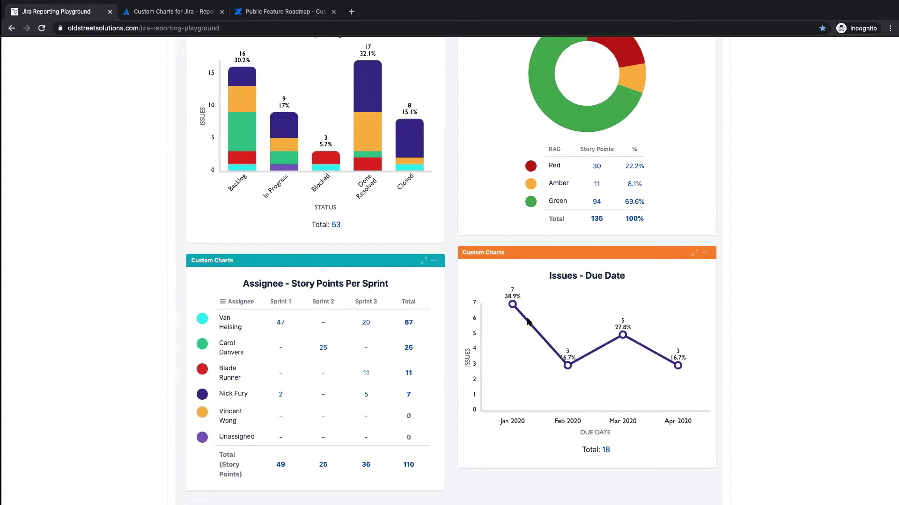
{"action": "mouse_move", "coordinate": [512, 307]}
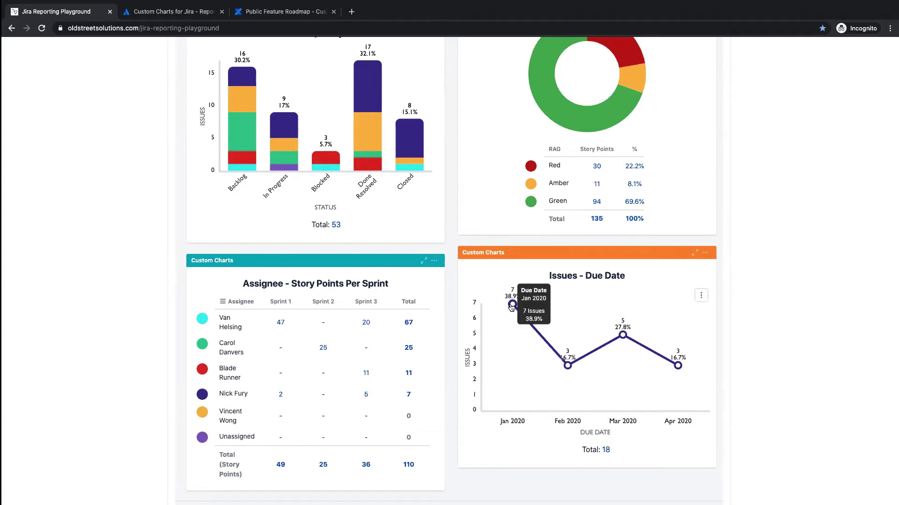
Step: Open the issues behind the RAG Status chart's Red segment and return to the playground
{"action": "scroll", "coordinate": [511, 307], "scroll_direction": "up", "scroll_amount": 3}
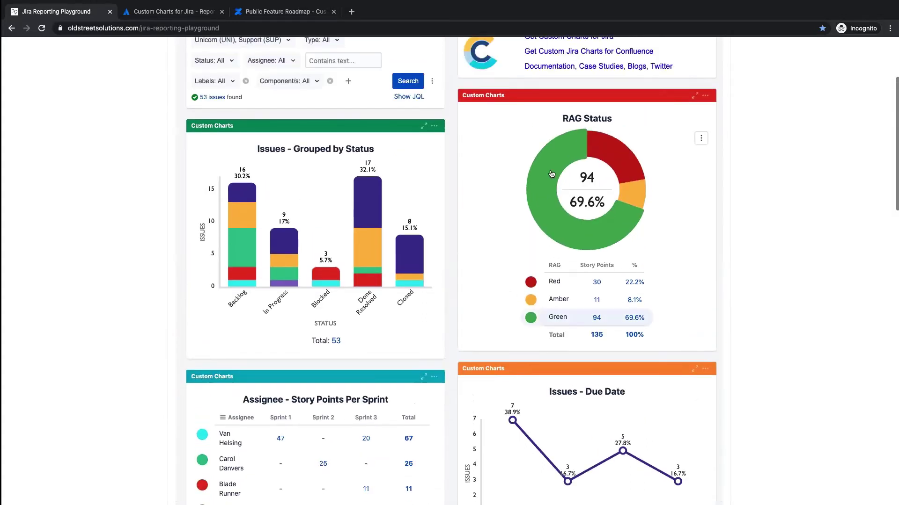
{"action": "left_click", "coordinate": [609, 215]}
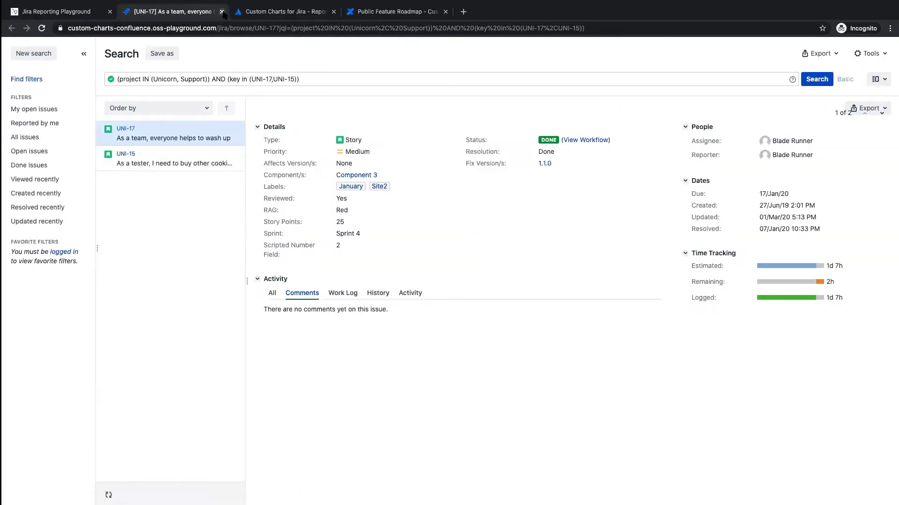
{"action": "left_click", "coordinate": [222, 12]}
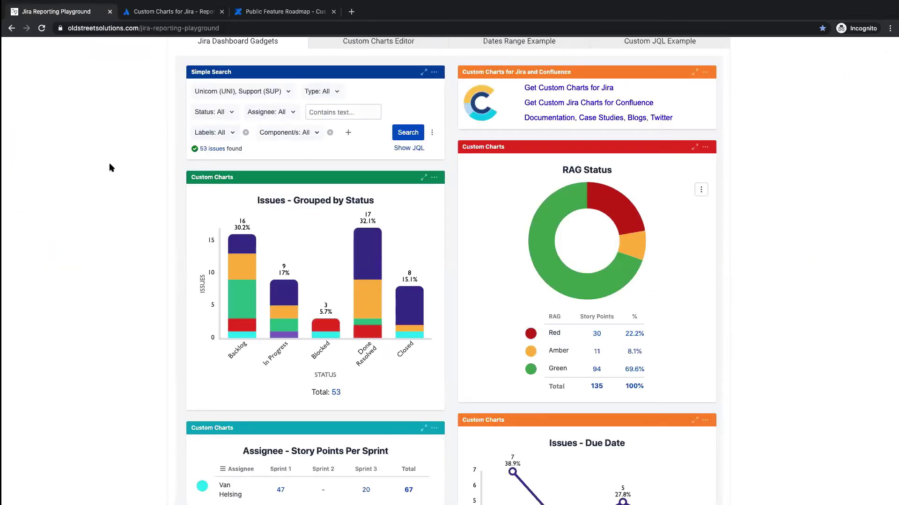
Step: Filter the playground's charts with the Simple Search gadget to issues containing the text "tea"
{"action": "scroll", "coordinate": [109, 162], "scroll_direction": "up", "scroll_amount": 2}
{"action": "scroll", "coordinate": [109, 163], "scroll_direction": "down", "scroll_amount": 1}
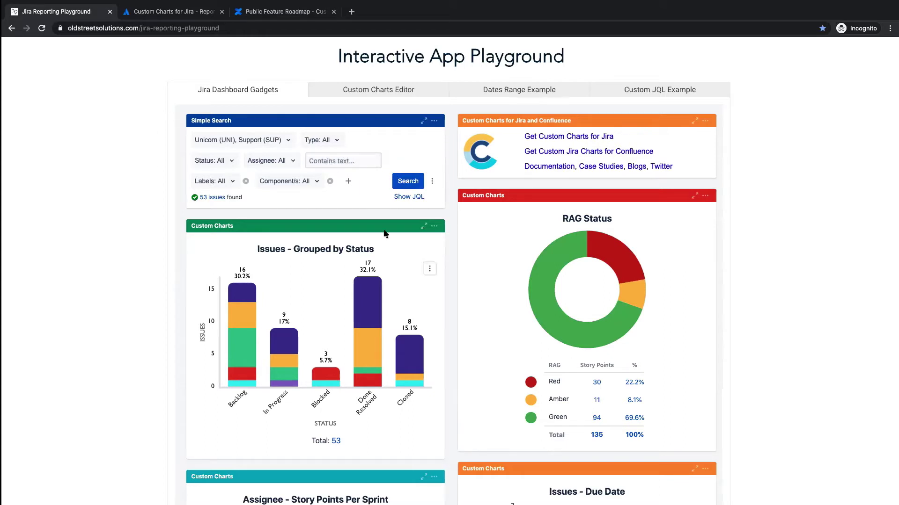
{"action": "left_click", "coordinate": [356, 159]}
{"action": "type", "text": "tea"}
{"action": "left_click", "coordinate": [406, 181]}
Step: Examine how the status, RAG, story points and due date charts reflect the filtered issues
{"action": "scroll", "coordinate": [56, 280], "scroll_direction": "down", "scroll_amount": 1}
{"action": "scroll", "coordinate": [55, 284], "scroll_direction": "down", "scroll_amount": 3}
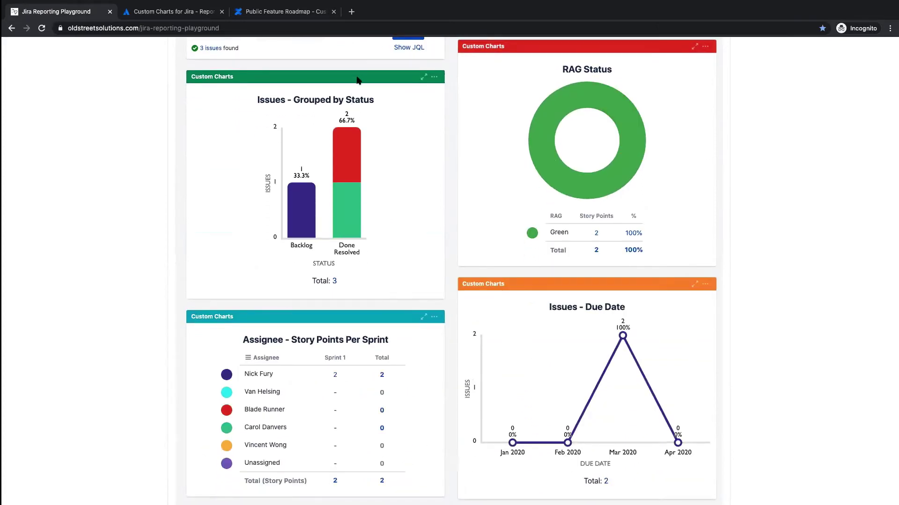
{"action": "scroll", "coordinate": [357, 79], "scroll_direction": "up", "scroll_amount": 1}
{"action": "scroll", "coordinate": [428, 176], "scroll_direction": "down", "scroll_amount": 1}
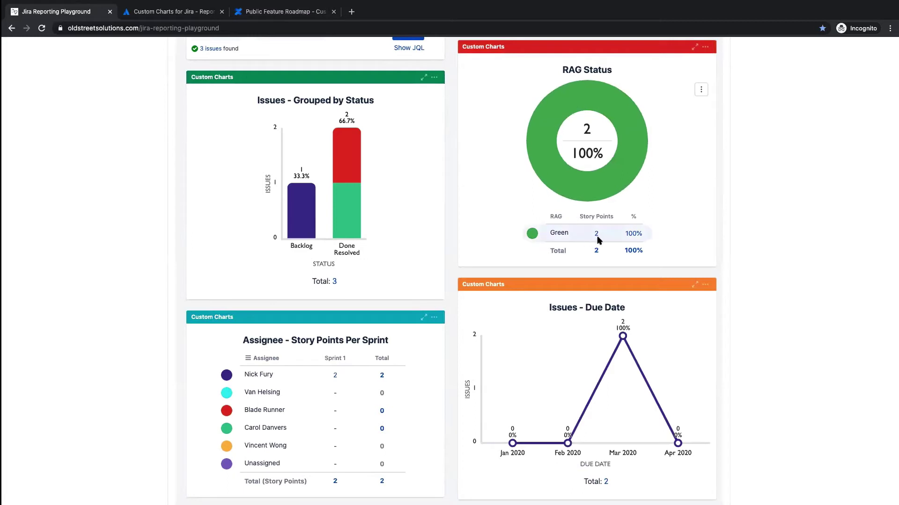
{"action": "scroll", "coordinate": [517, 200], "scroll_direction": "up", "scroll_amount": 2}
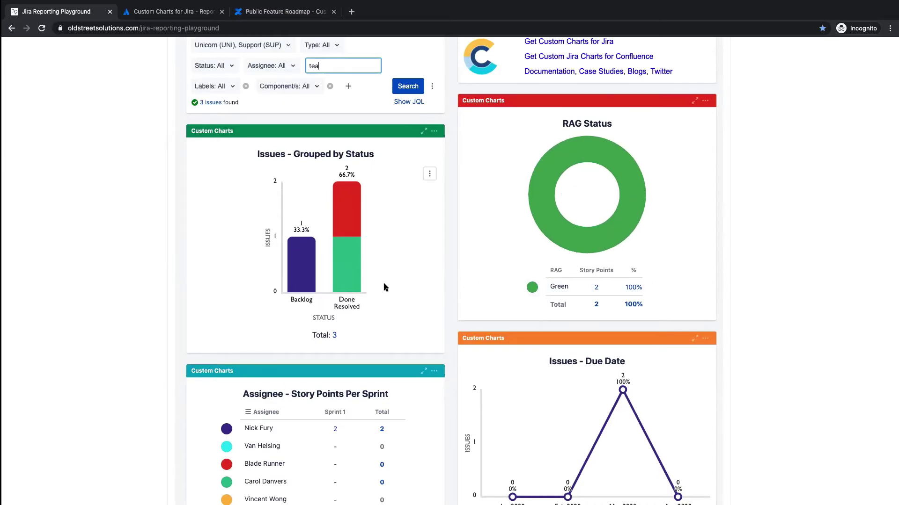
{"action": "scroll", "coordinate": [385, 228], "scroll_direction": "down", "scroll_amount": 3}
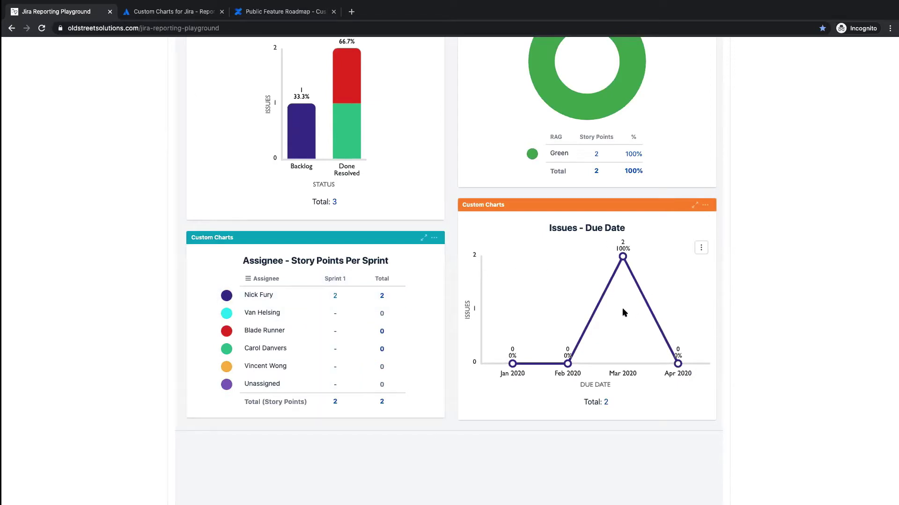
{"action": "scroll", "coordinate": [622, 310], "scroll_direction": "up", "scroll_amount": 5}
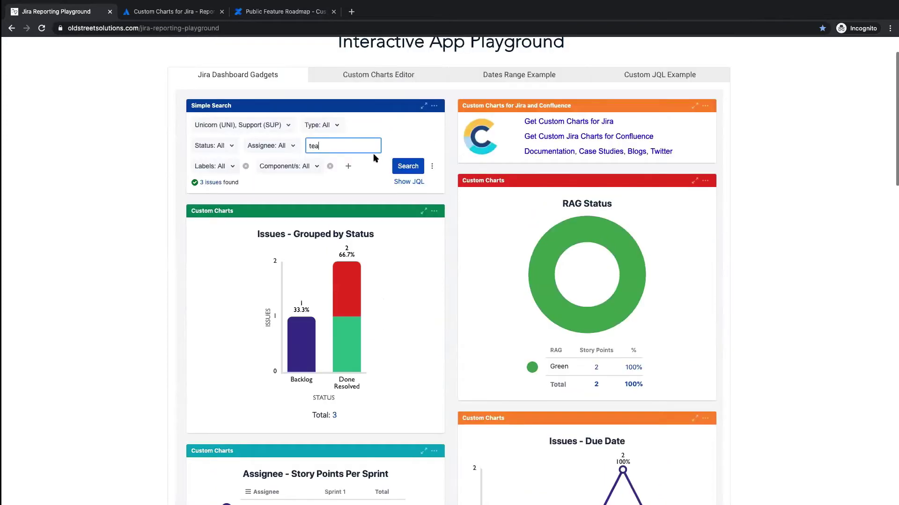
Step: Reset the Simple Search text filter, then show the gadget's JQL query and hide it again
{"action": "left_click", "coordinate": [432, 166]}
{"action": "left_click", "coordinate": [402, 188]}
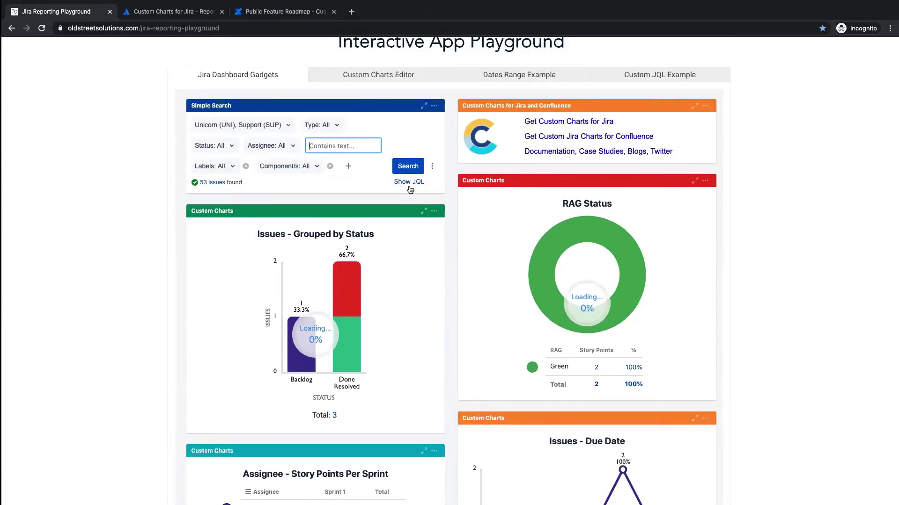
{"action": "left_click", "coordinate": [410, 184]}
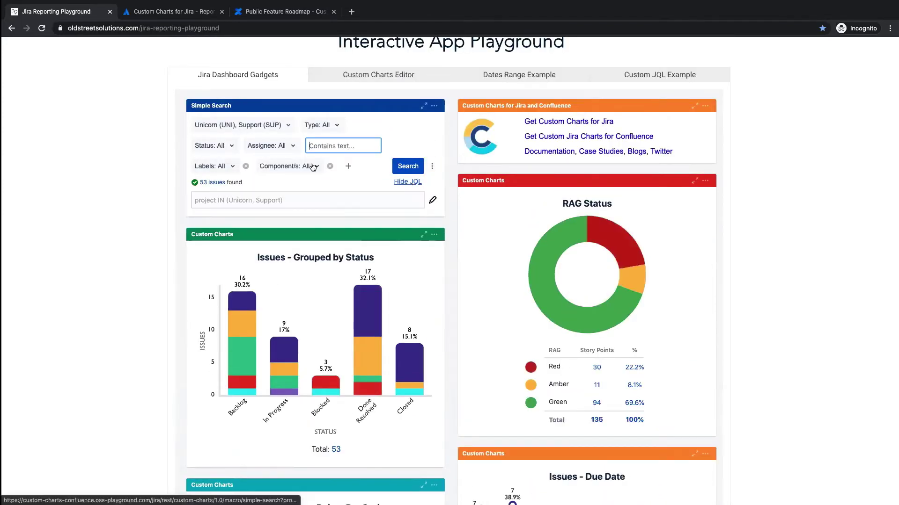
{"action": "left_click", "coordinate": [414, 182]}
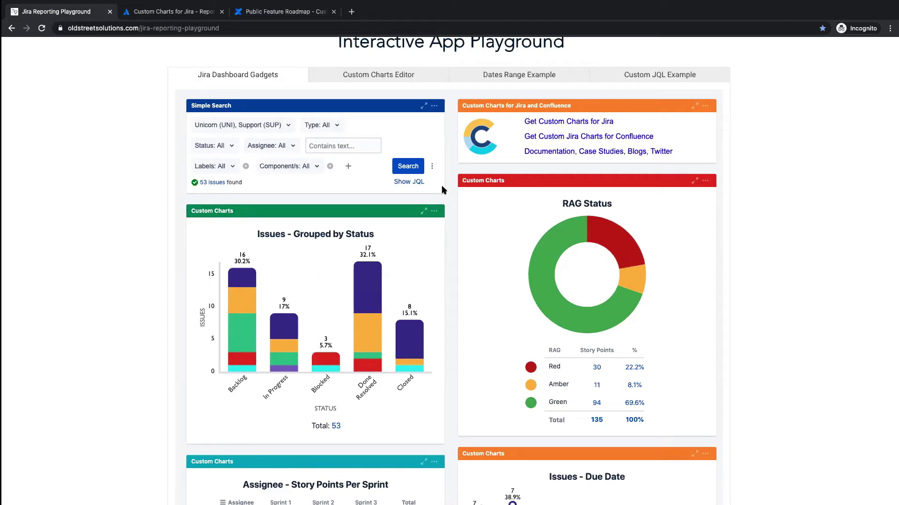
Step: Open the Custom Charts Editor example and read its help guide through the re-order, group and rename page, then close the guide
{"action": "left_click", "coordinate": [348, 79]}
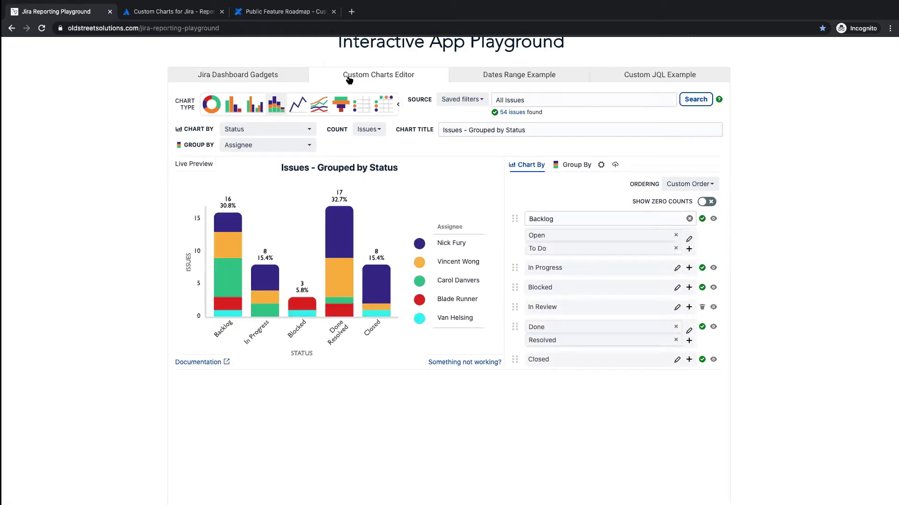
{"action": "scroll", "coordinate": [560, 128], "scroll_direction": "up", "scroll_amount": 2}
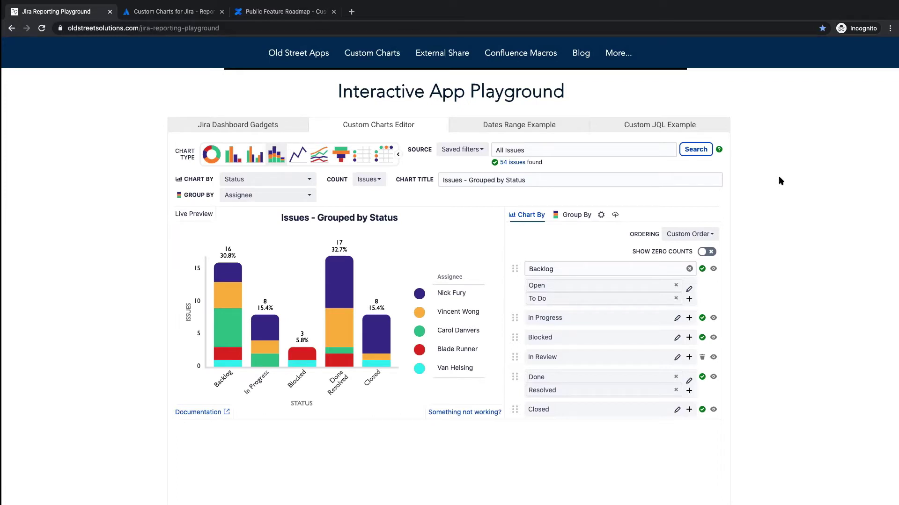
{"action": "left_click", "coordinate": [720, 150]}
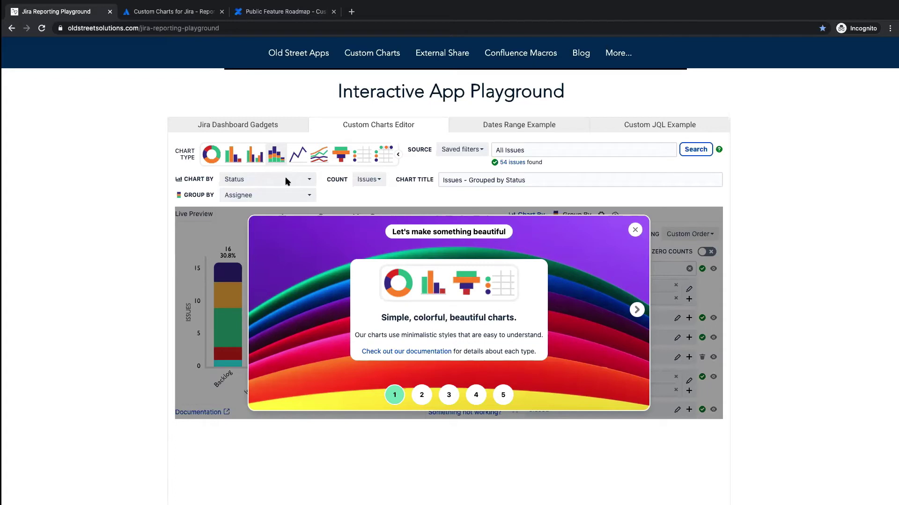
{"action": "left_click", "coordinate": [636, 309]}
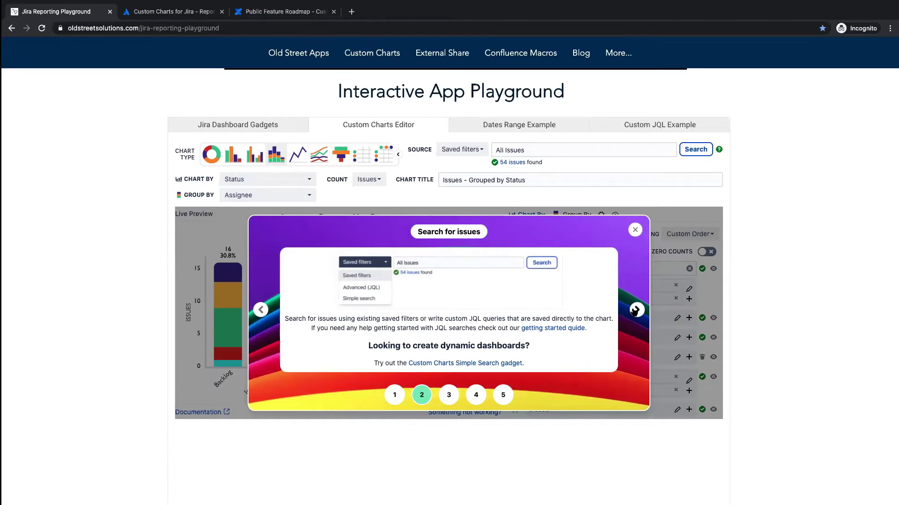
{"action": "left_click", "coordinate": [636, 311]}
{"action": "left_click", "coordinate": [635, 311]}
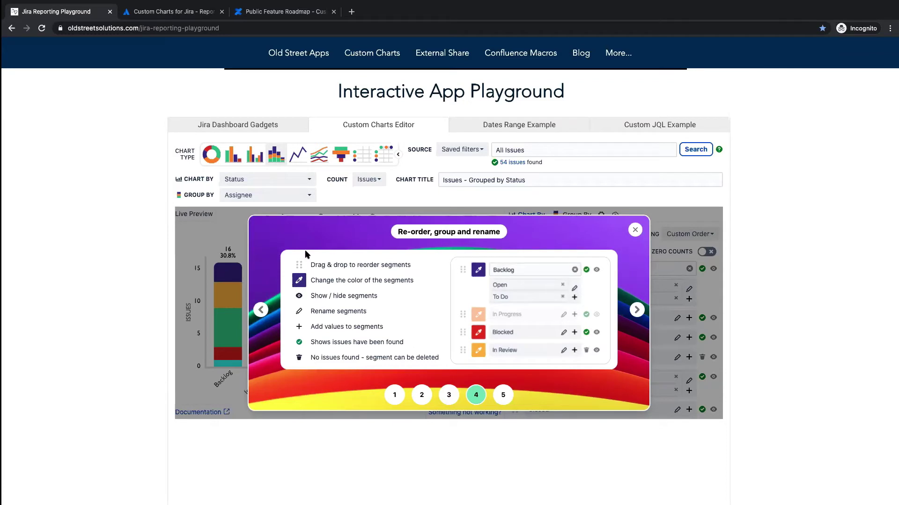
{"action": "left_click", "coordinate": [635, 230]}
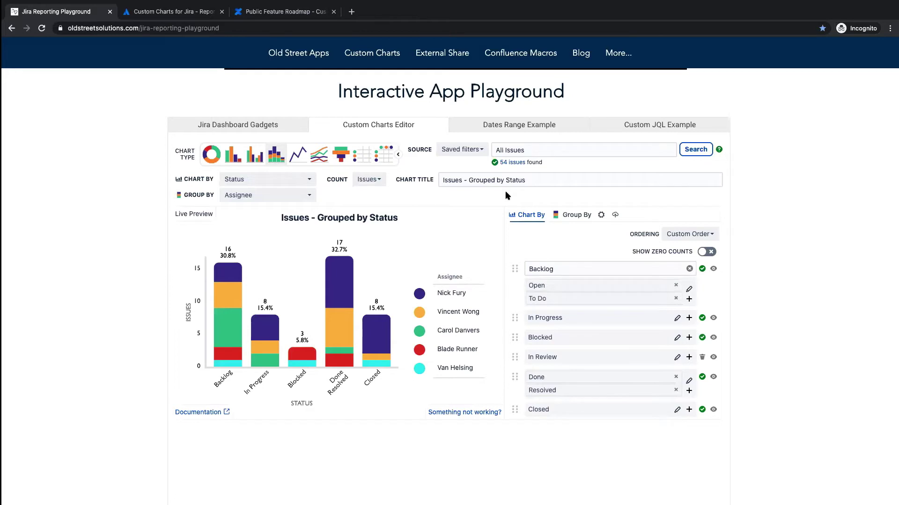
Step: Preview the status chart as a 2D line chart and a donut chart, then switch it to a single-level bar chart
{"action": "left_click", "coordinate": [322, 158]}
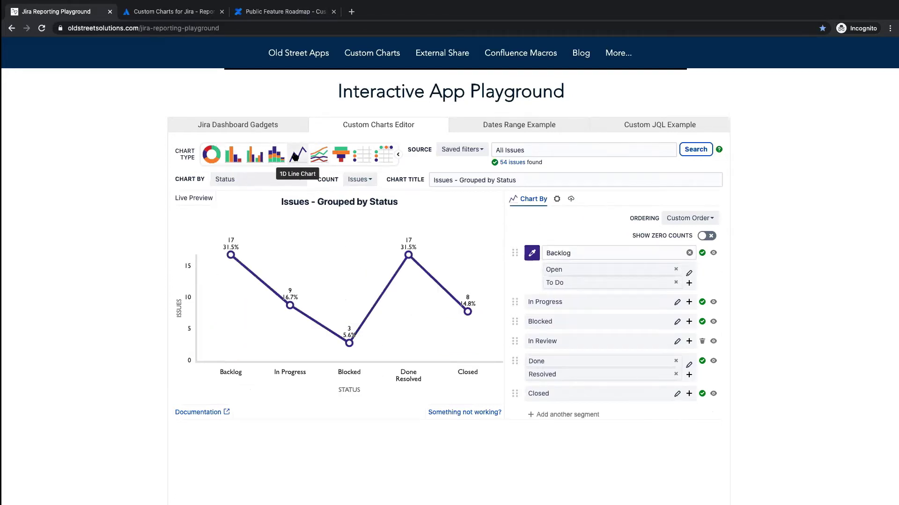
{"action": "left_click", "coordinate": [320, 157]}
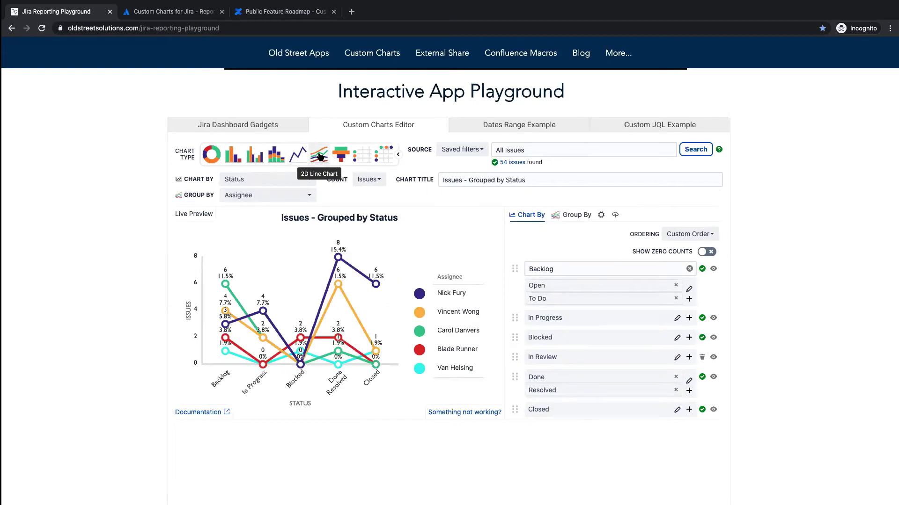
{"action": "left_click", "coordinate": [211, 154]}
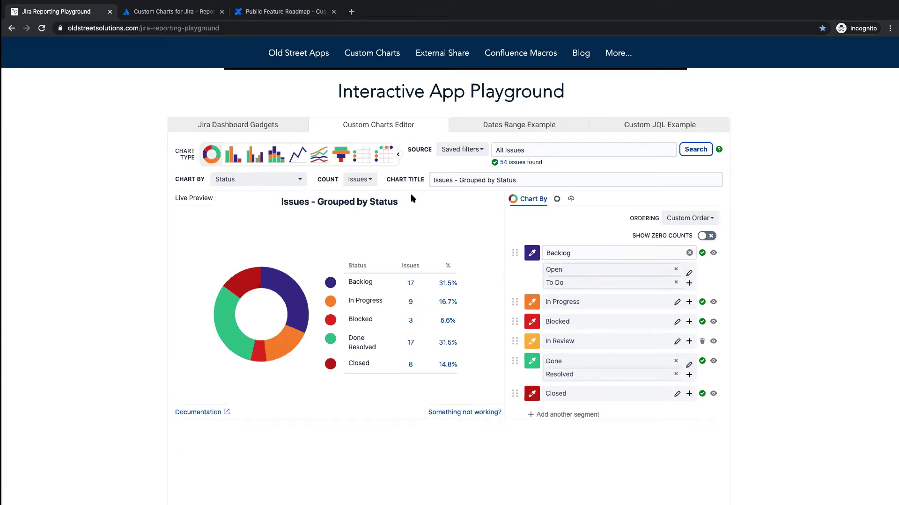
{"action": "left_click", "coordinate": [232, 156]}
Step: Order the status segments Big → Small, then move the combined Done and Resolved segment to the end of the list
{"action": "left_click", "coordinate": [698, 220]}
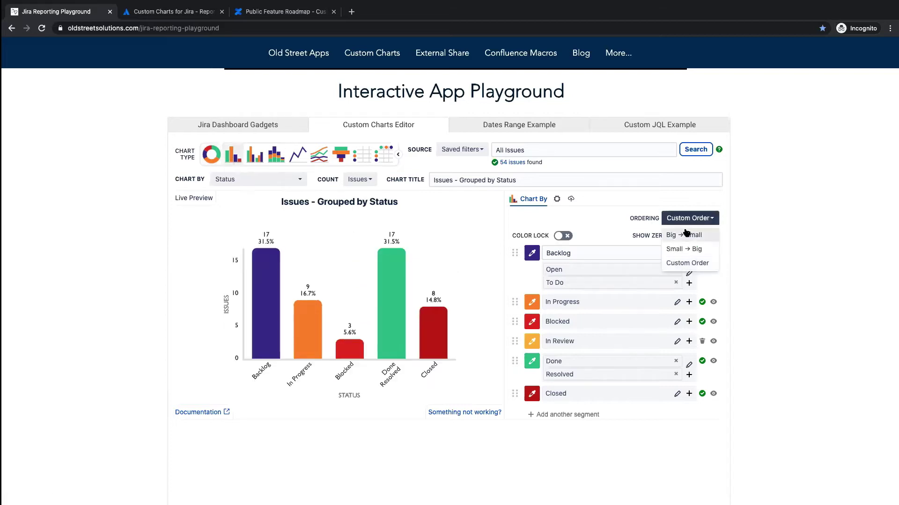
{"action": "left_click", "coordinate": [684, 235]}
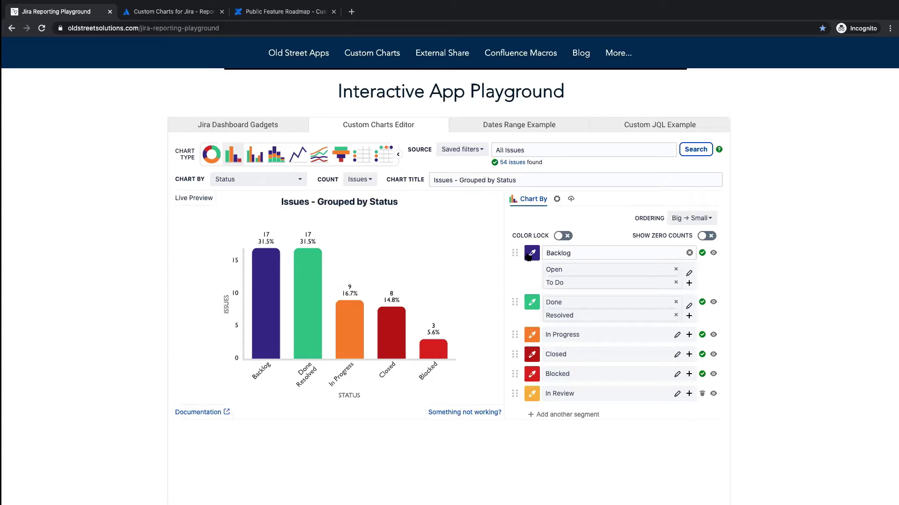
{"action": "left_click_drag", "start_coordinate": [514, 302], "coordinate": [521, 319]}
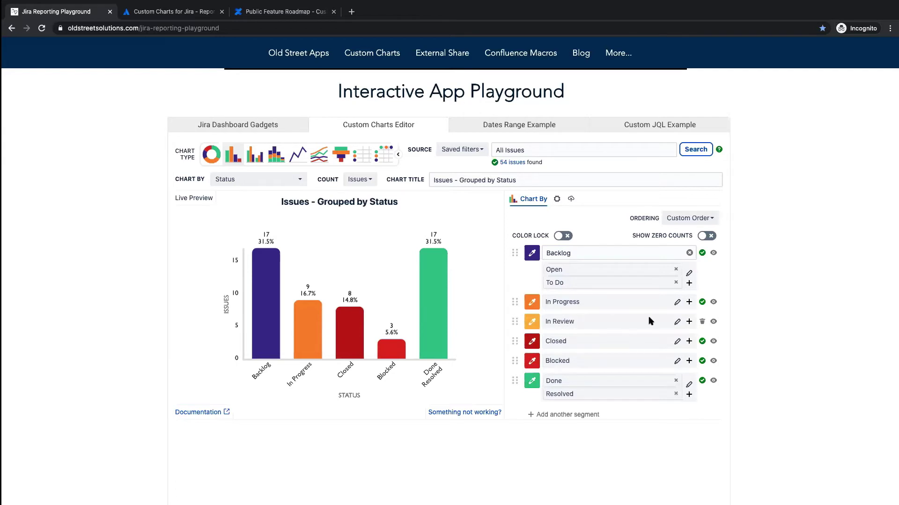
Step: Turn on zero counts for the bar chart and hide the Blocked segment
{"action": "left_click", "coordinate": [702, 236]}
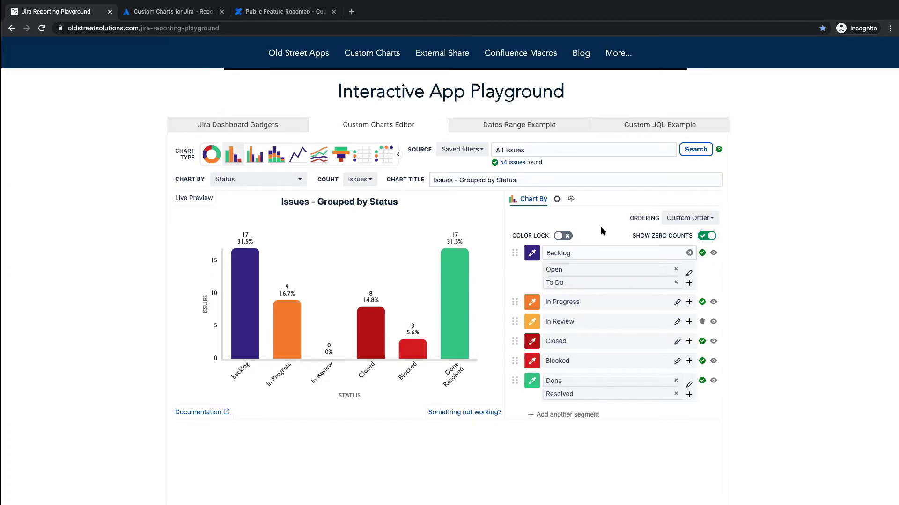
{"action": "left_click", "coordinate": [713, 361]}
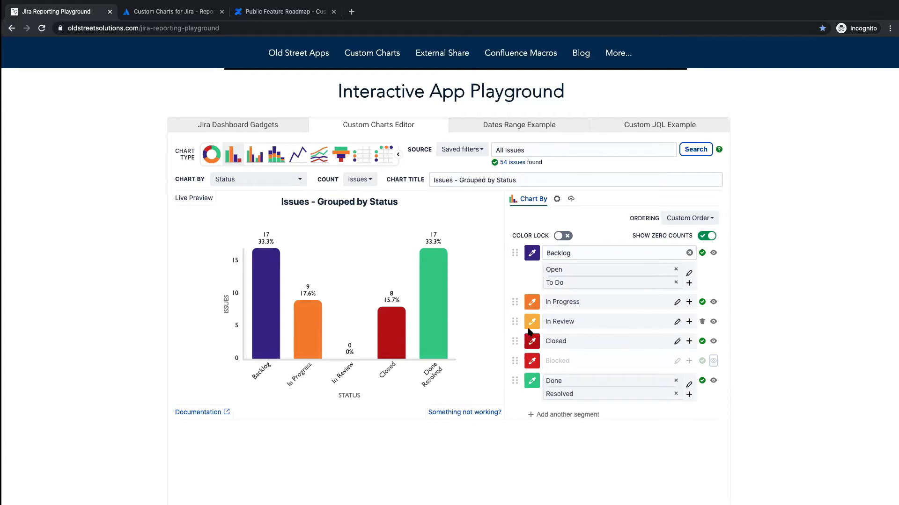
{"action": "left_click", "coordinate": [720, 299]}
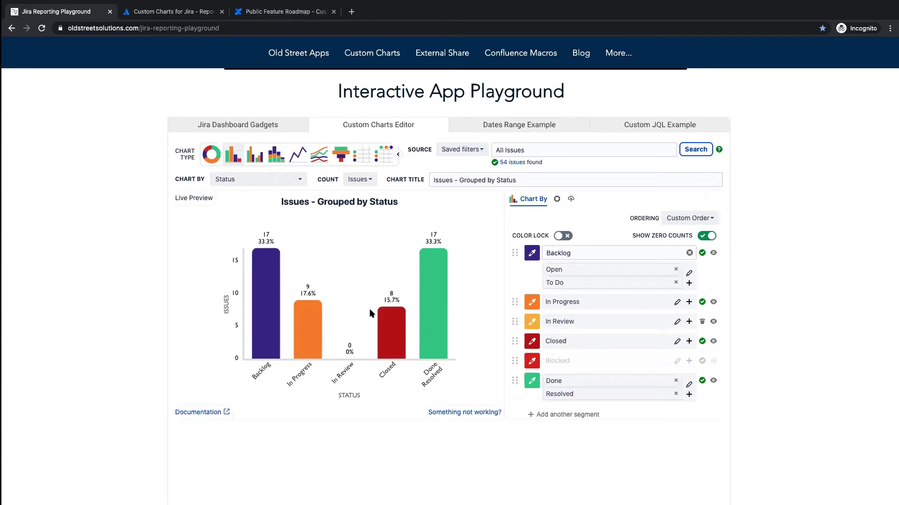
Step: Add the In Review status to the In Progress segment and rename the combined segment "WIP"
{"action": "left_click", "coordinate": [689, 302]}
{"action": "type", "text": "In"}
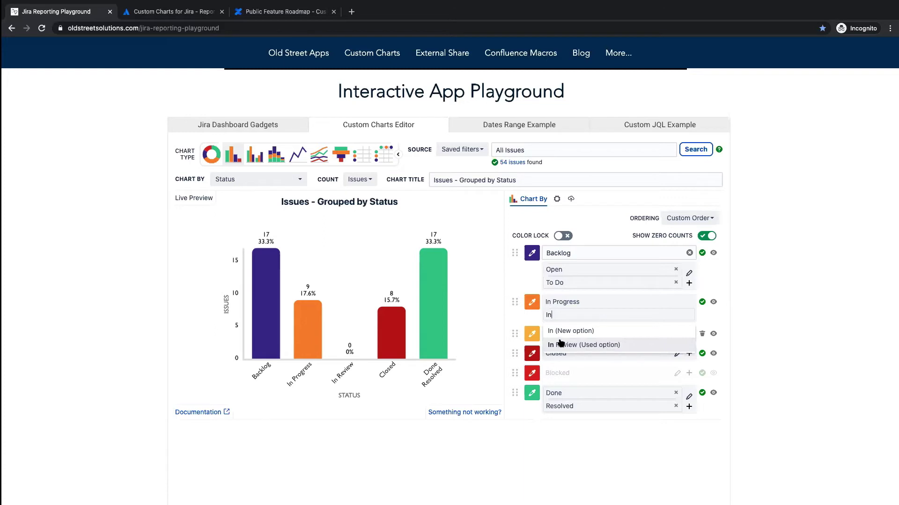
{"action": "left_click", "coordinate": [618, 346]}
{"action": "left_click", "coordinate": [518, 319]}
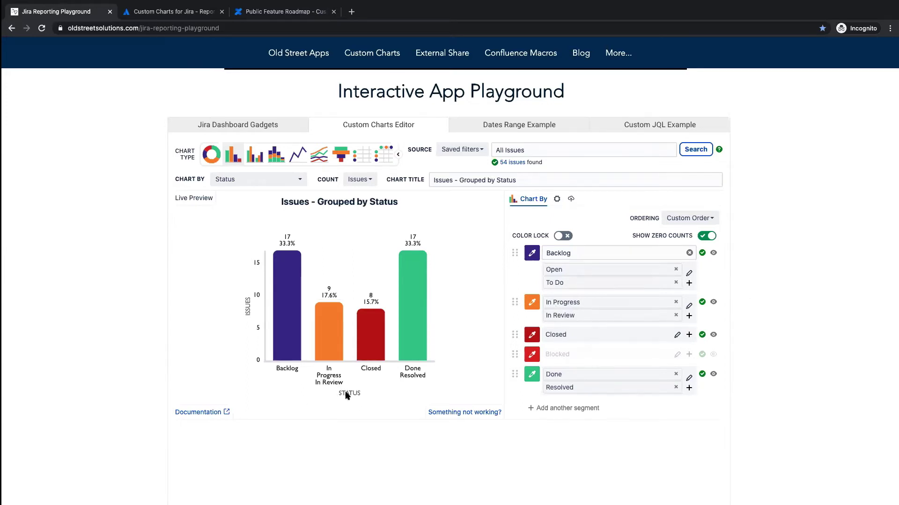
{"action": "left_click", "coordinate": [689, 307]}
{"action": "type", "text": "WIP"}
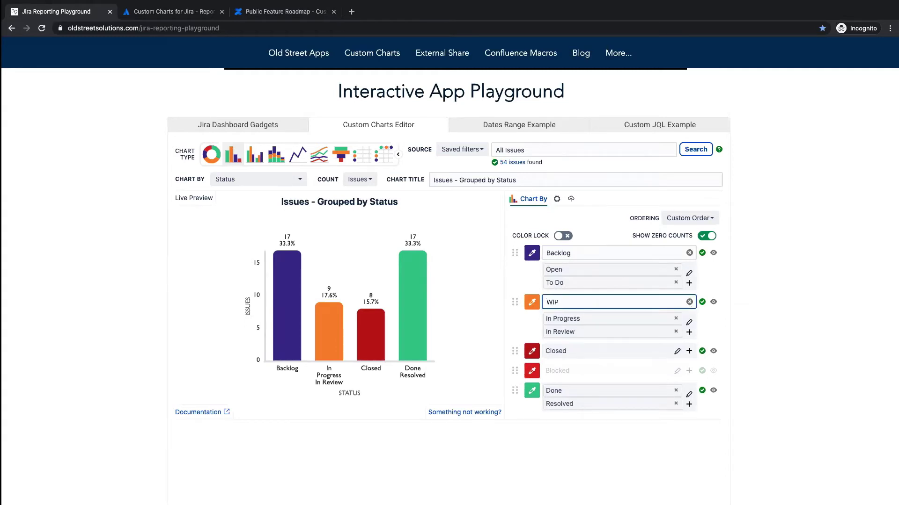
{"action": "key", "text": "Return"}
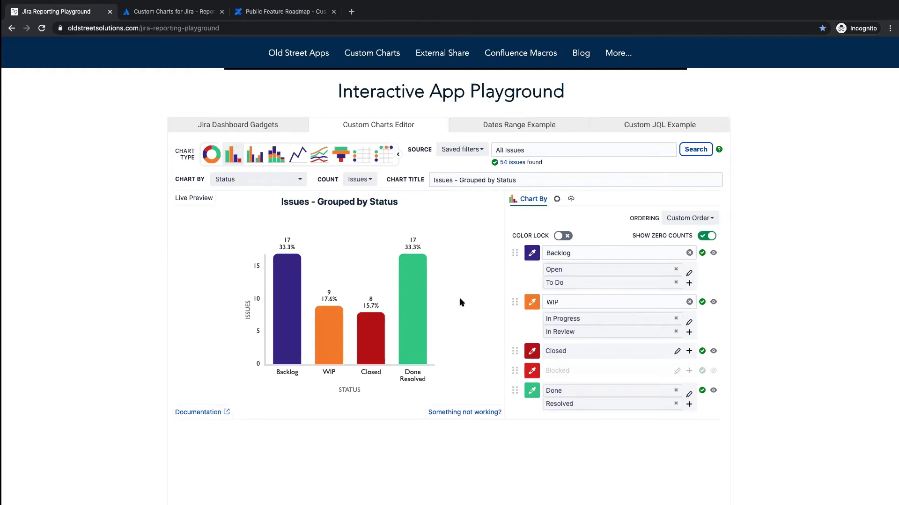
Step: Switch the chart to a stacked bar chart grouped by Assignee and count Story Points
{"action": "left_click", "coordinate": [280, 154]}
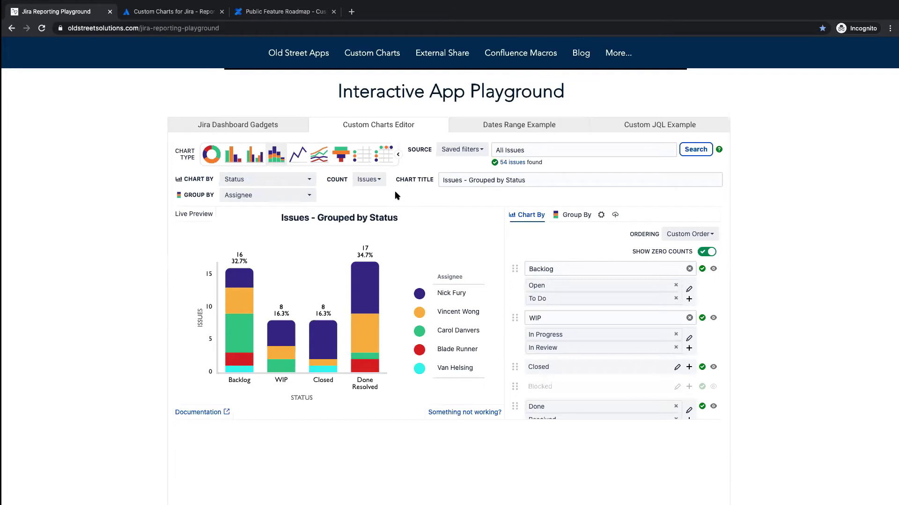
{"action": "left_click", "coordinate": [382, 182]}
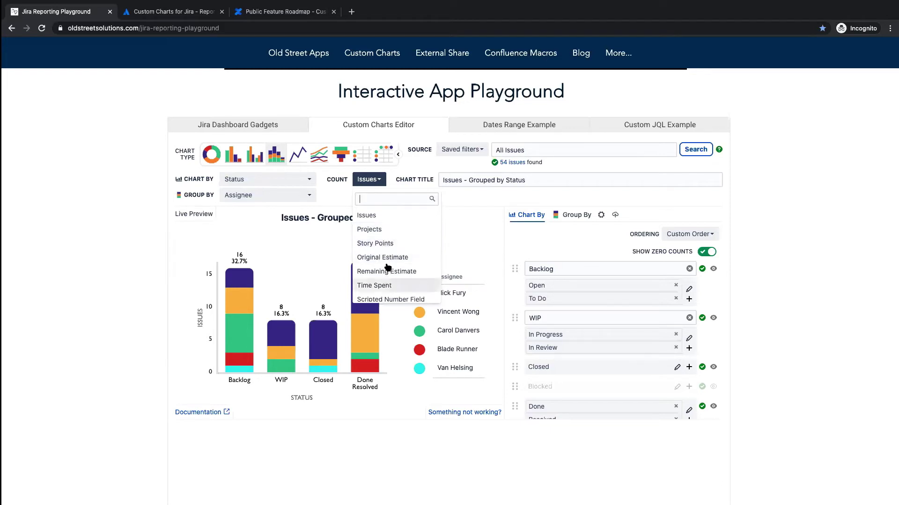
{"action": "scroll", "coordinate": [388, 263], "scroll_direction": "down", "scroll_amount": 1}
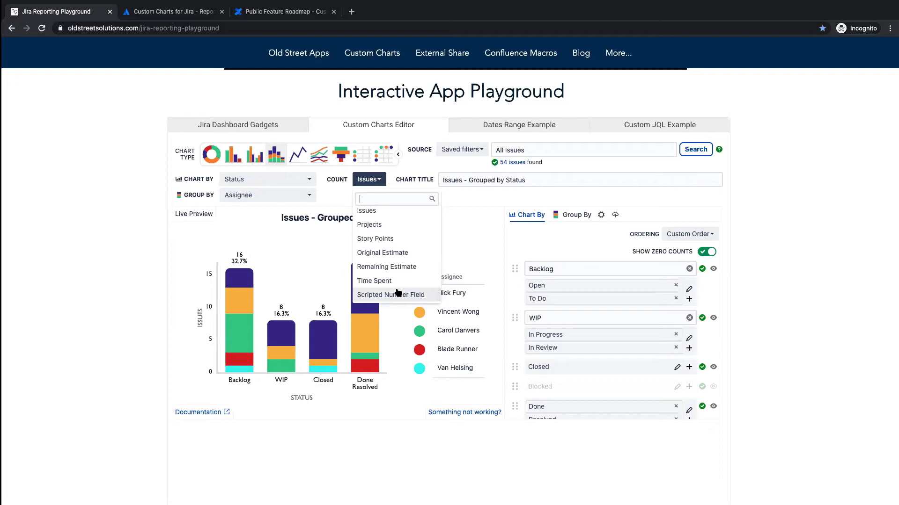
{"action": "scroll", "coordinate": [395, 255], "scroll_direction": "up", "scroll_amount": 1}
{"action": "left_click", "coordinate": [392, 245]}
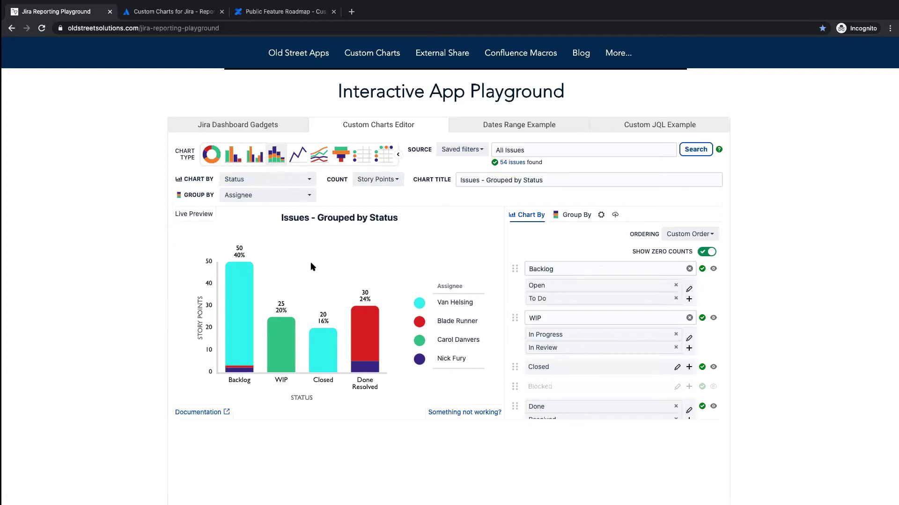
Step: Examine the chart's source options: saved filters, Advanced (JQL) and Simple Search Gadget
{"action": "left_click", "coordinate": [537, 149]}
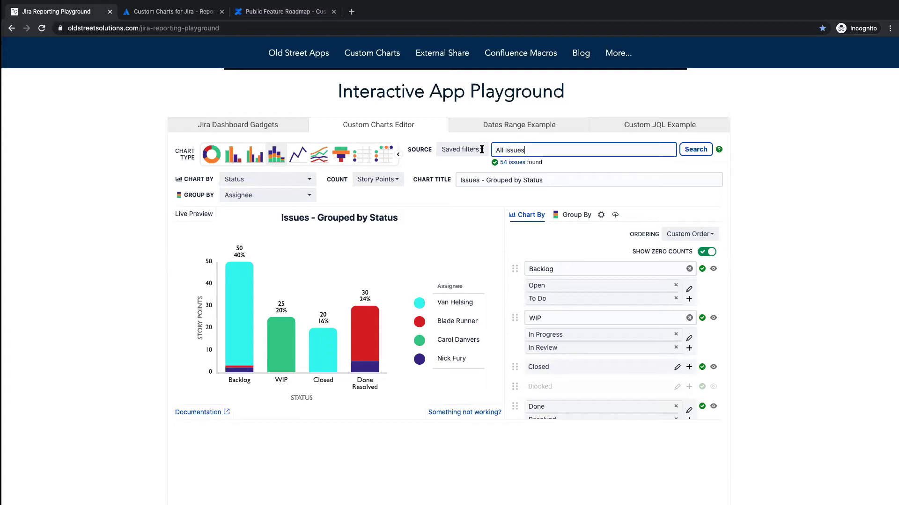
{"action": "left_click", "coordinate": [460, 164]}
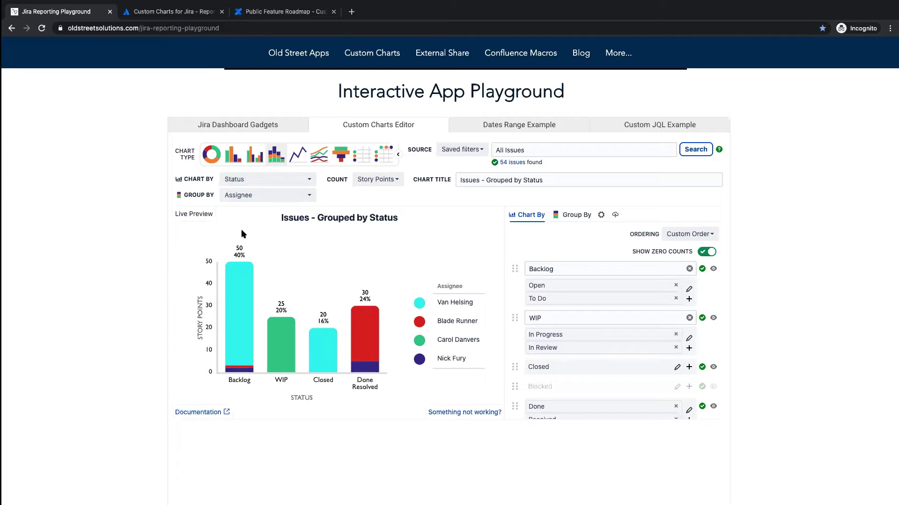
{"action": "left_click", "coordinate": [441, 151]}
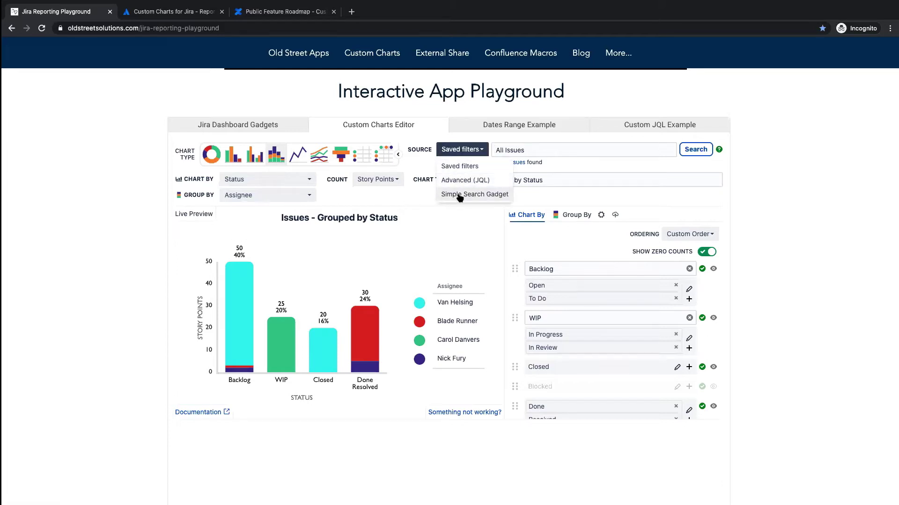
{"action": "left_click", "coordinate": [397, 198]}
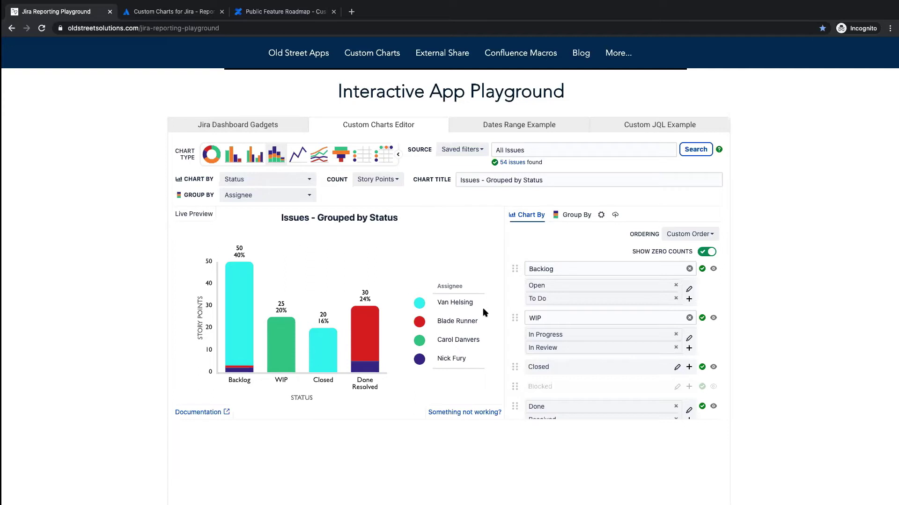
Step: Examine the stacked chart's assignee Group By settings, glance at the Jira dashboard in the other browser window and return to the playground
{"action": "mouse_move", "coordinate": [439, 367]}
{"action": "mouse_move", "coordinate": [247, 286]}
{"action": "left_click", "coordinate": [564, 215]}
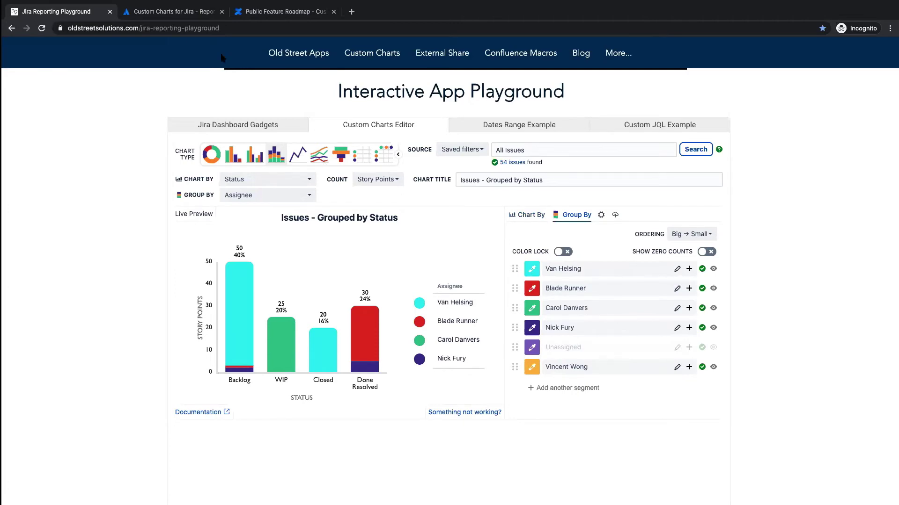
{"action": "key", "text": "ctrl+Left"}
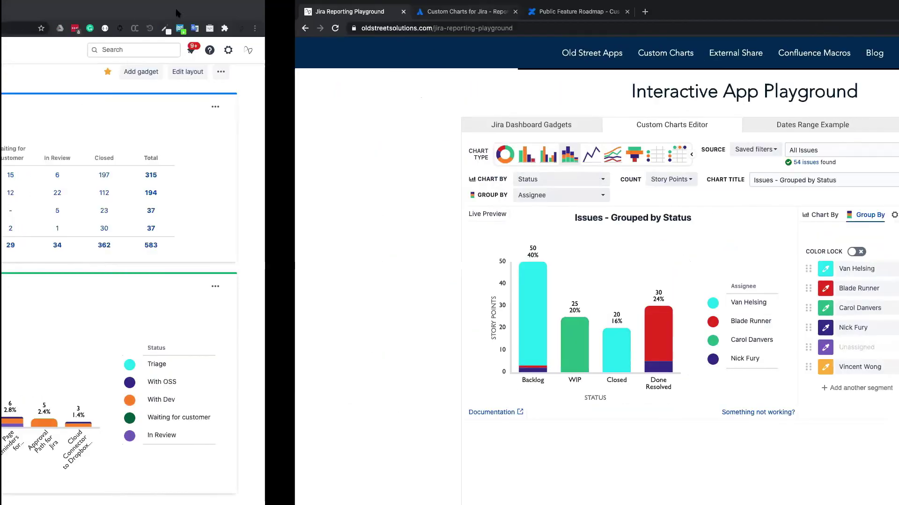
{"action": "left_click", "coordinate": [76, 10]}
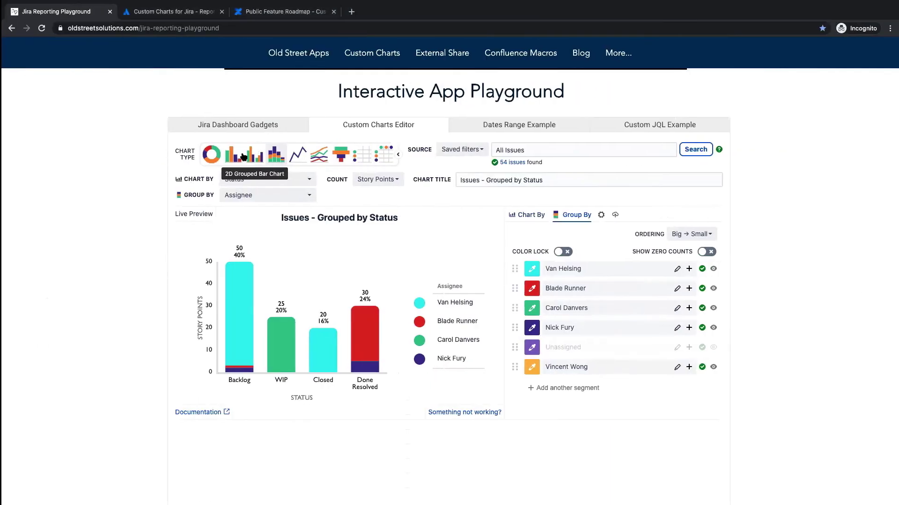
Step: Switch the chart to a donut chart and set the Backlog segment's color to #53e4f2
{"action": "left_click", "coordinate": [211, 155]}
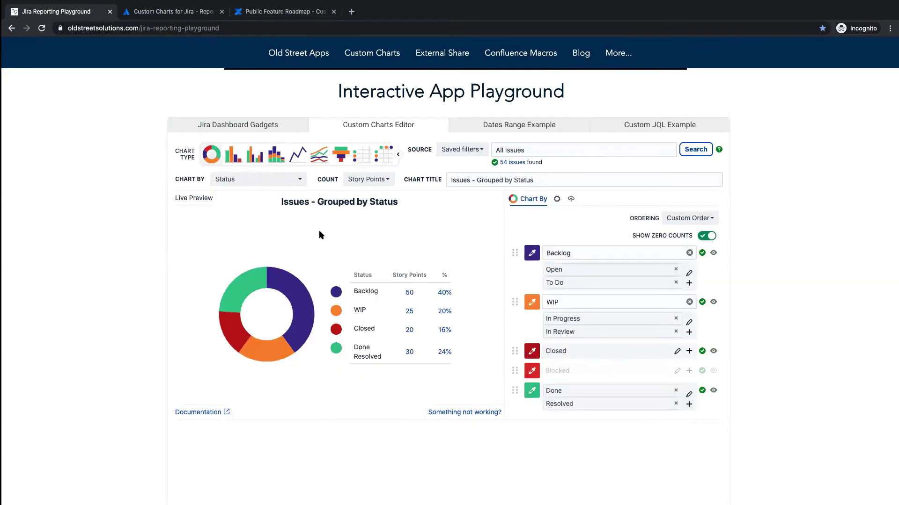
{"action": "left_click", "coordinate": [531, 254]}
{"action": "left_click", "coordinate": [562, 296]}
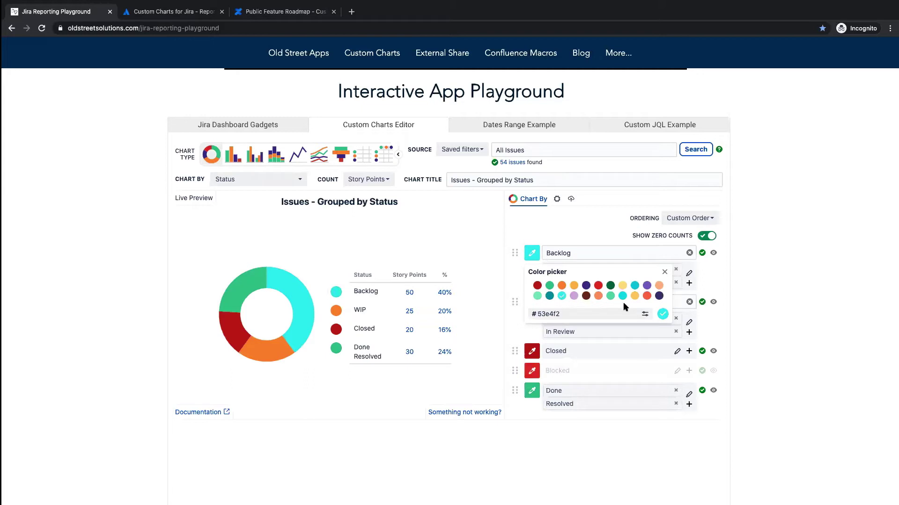
Step: Give the Backlog segment a custom blue from the color spectrum and apply it
{"action": "left_click", "coordinate": [643, 317]}
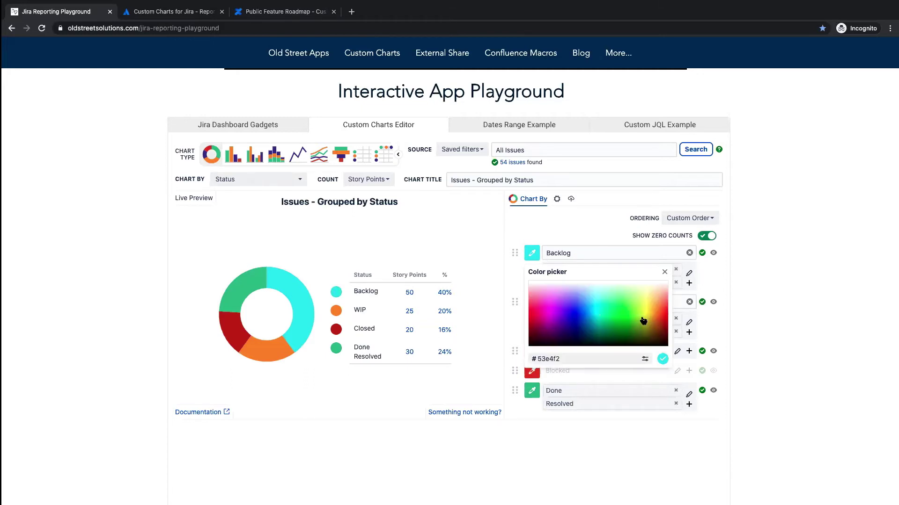
{"action": "left_click", "coordinate": [574, 315]}
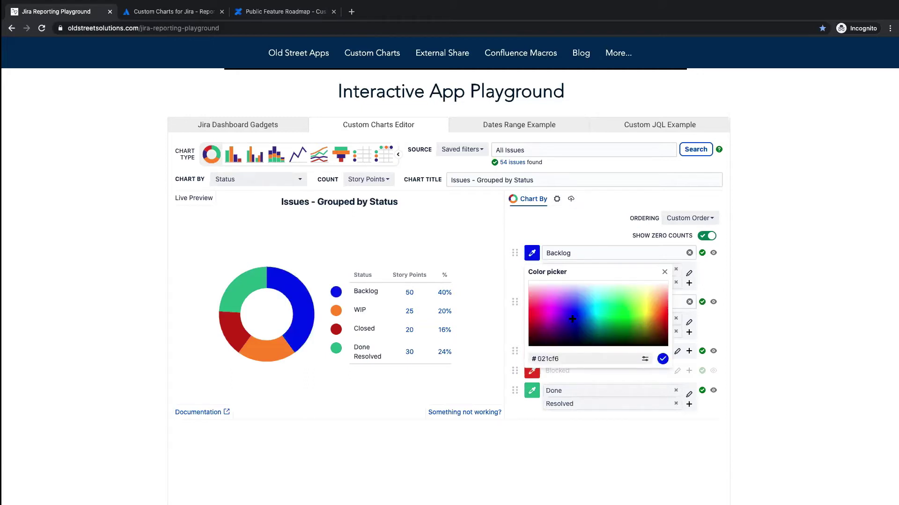
{"action": "left_click", "coordinate": [662, 358]}
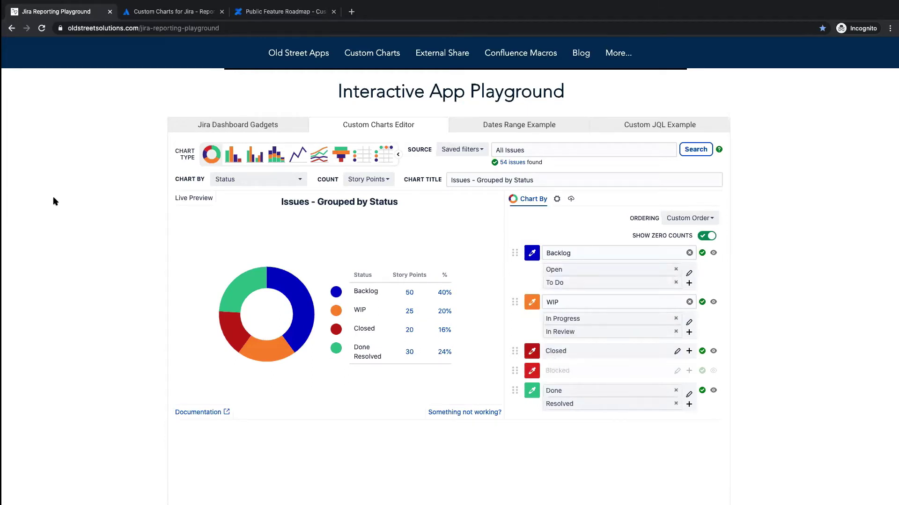
Step: Examine the Custom Charts gadgets on the SUP - General Dashboard in the other Jira window and return to the playground
{"action": "left_click", "coordinate": [268, 181]}
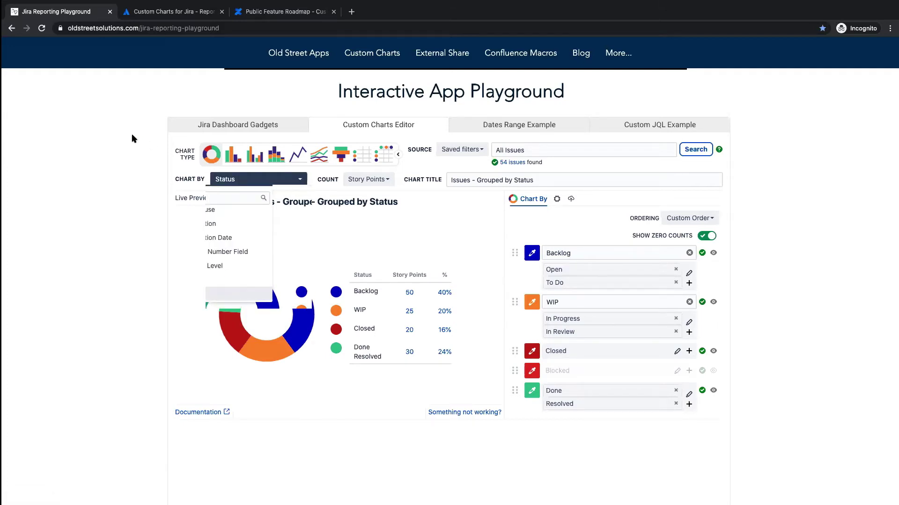
{"action": "key", "text": "ctrl+Right"}
{"action": "key", "text": "ctrl+Left"}
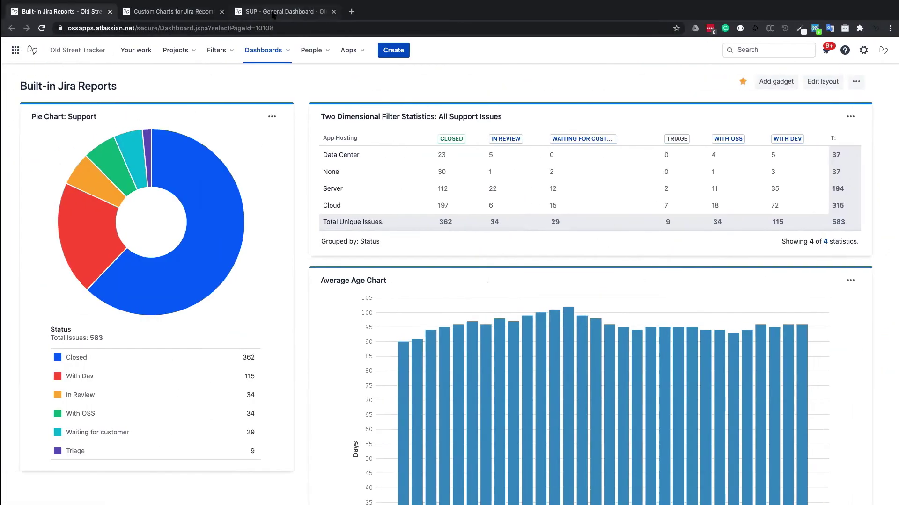
{"action": "left_click", "coordinate": [274, 13]}
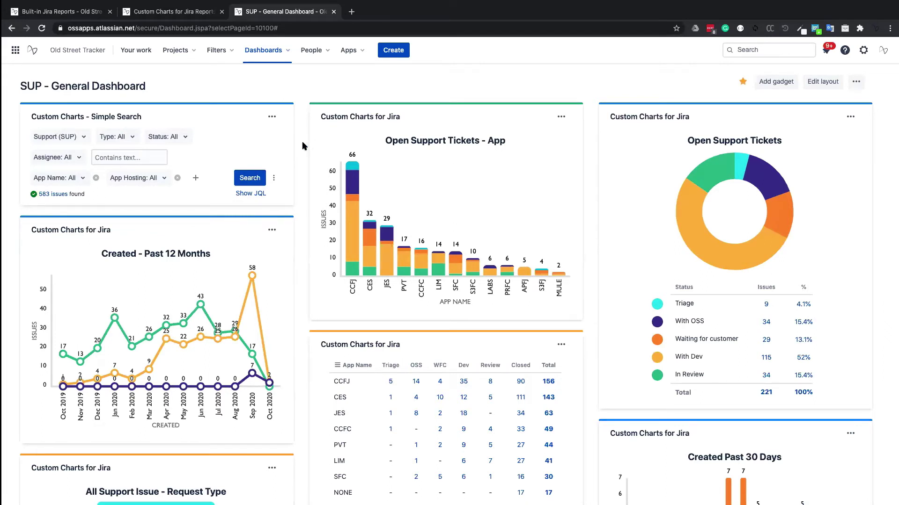
{"action": "scroll", "coordinate": [302, 141], "scroll_direction": "down", "scroll_amount": 2}
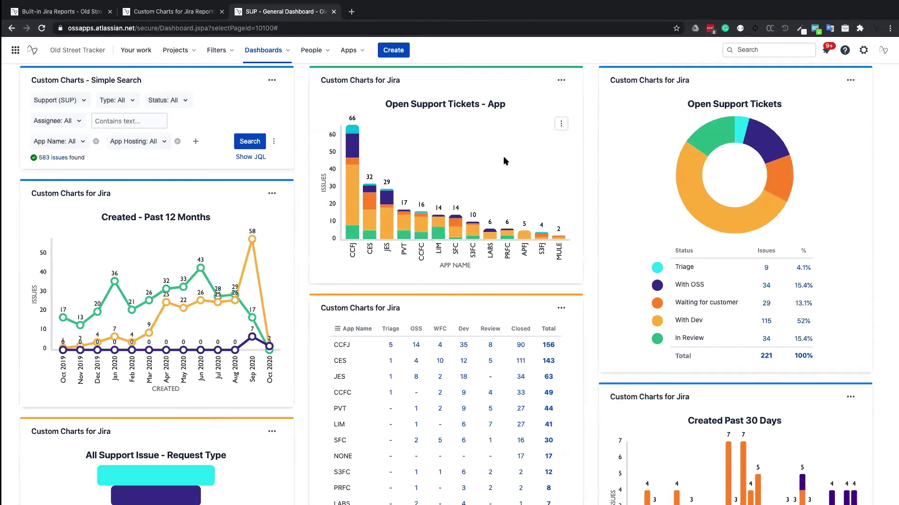
{"action": "scroll", "coordinate": [504, 156], "scroll_direction": "up", "scroll_amount": 1}
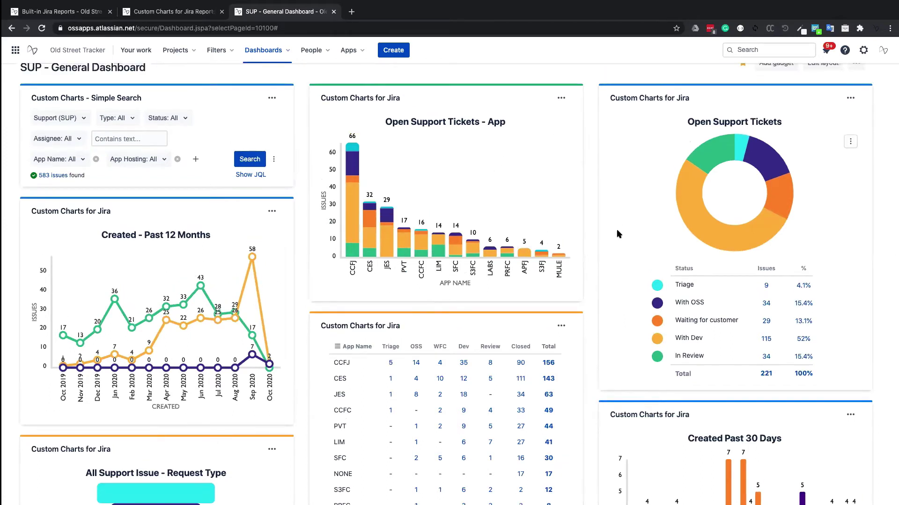
{"action": "scroll", "coordinate": [621, 234], "scroll_direction": "down", "scroll_amount": 3}
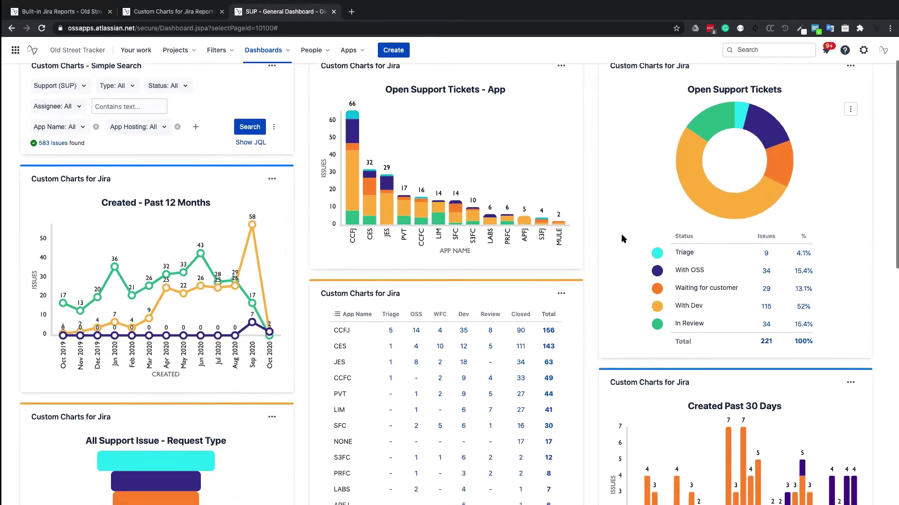
{"action": "scroll", "coordinate": [621, 239], "scroll_direction": "down", "scroll_amount": 8}
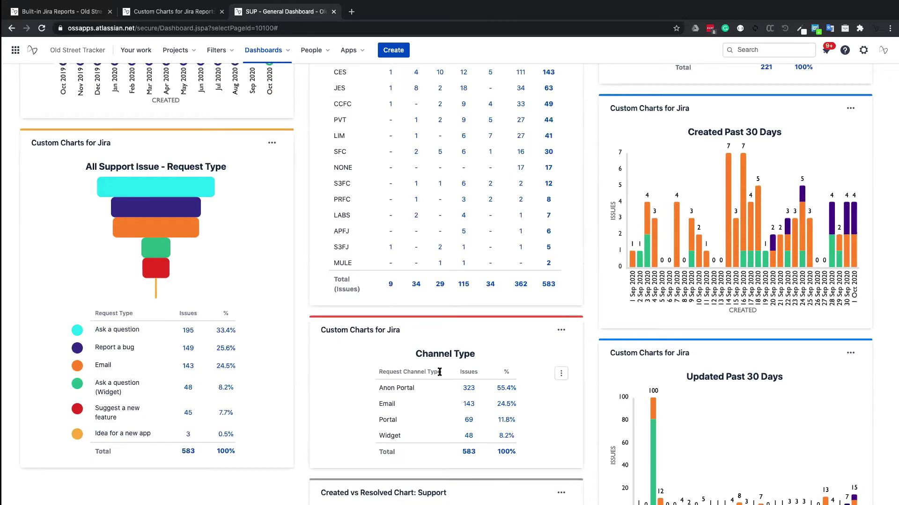
{"action": "key", "text": "ctrl+Right"}
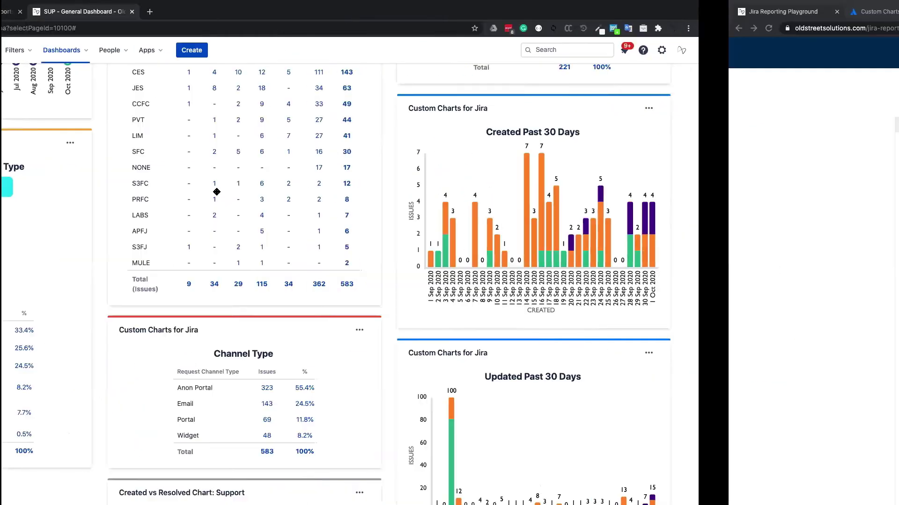
Step: Chart the donut by Organizations and count Issues
{"action": "type", "text": "req"}
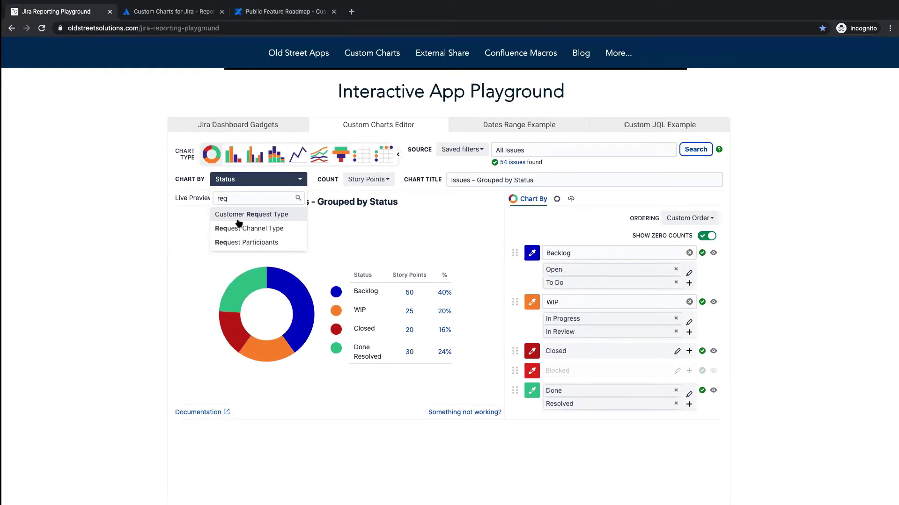
{"action": "key", "text": "BackSpace"}
{"action": "key", "text": "BackSpace"}
{"action": "key", "text": "BackSpace"}
{"action": "type", "text": "or"}
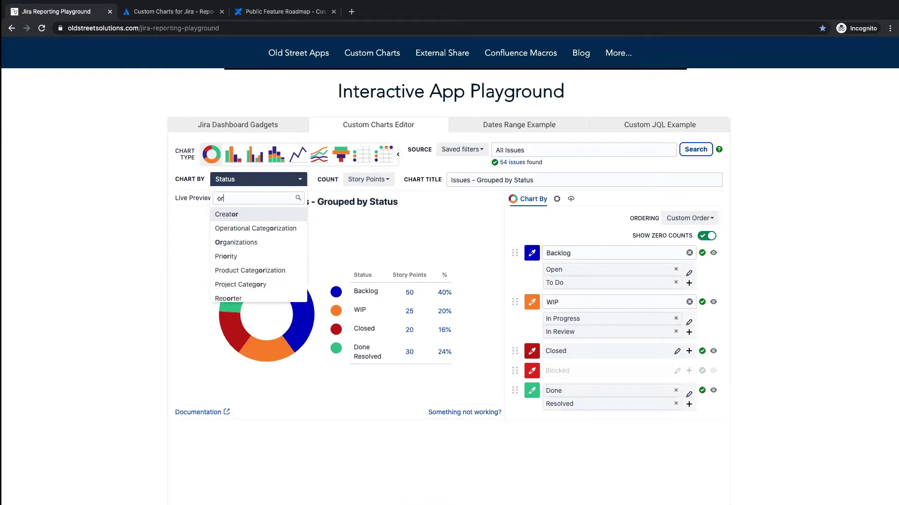
{"action": "left_click", "coordinate": [258, 241]}
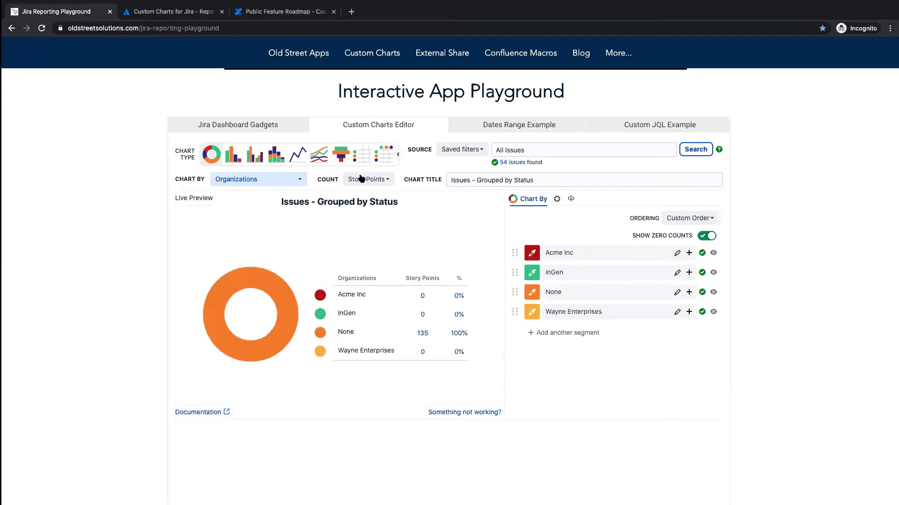
{"action": "left_click", "coordinate": [361, 182]}
{"action": "left_click", "coordinate": [362, 216]}
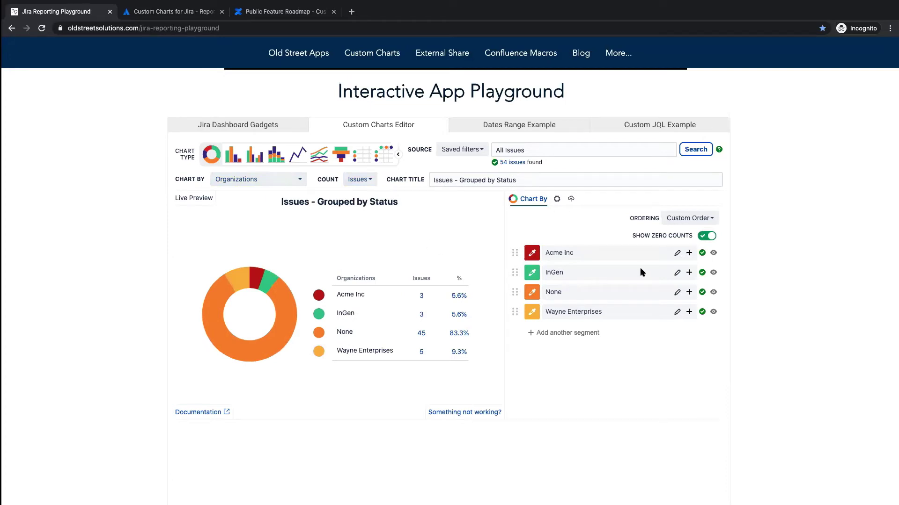
Step: Merge InGen into the Acme Inc segment and rename the combined segment USA
{"action": "left_click", "coordinate": [688, 253]}
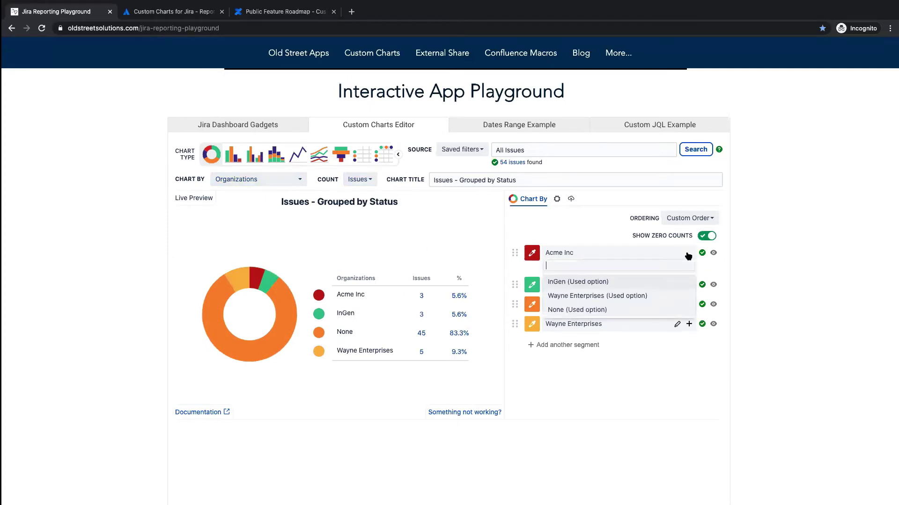
{"action": "left_click", "coordinate": [624, 286]}
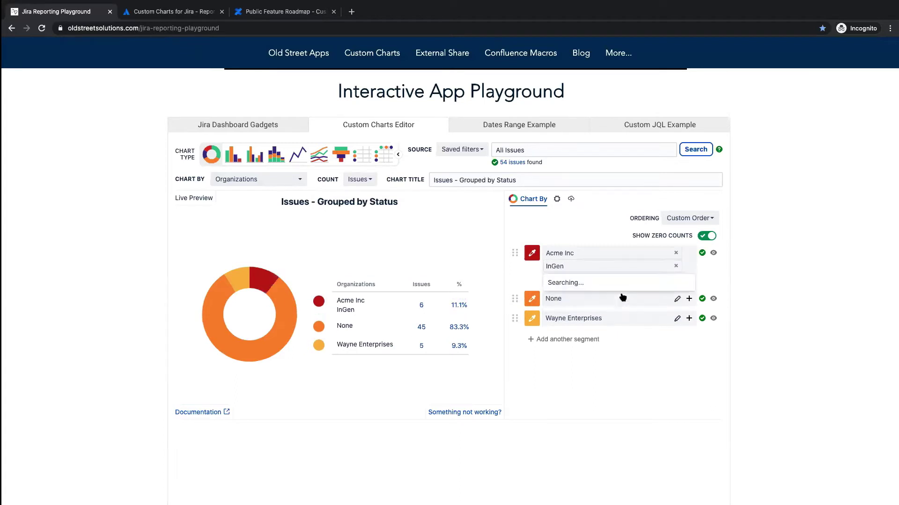
{"action": "left_click", "coordinate": [687, 263]}
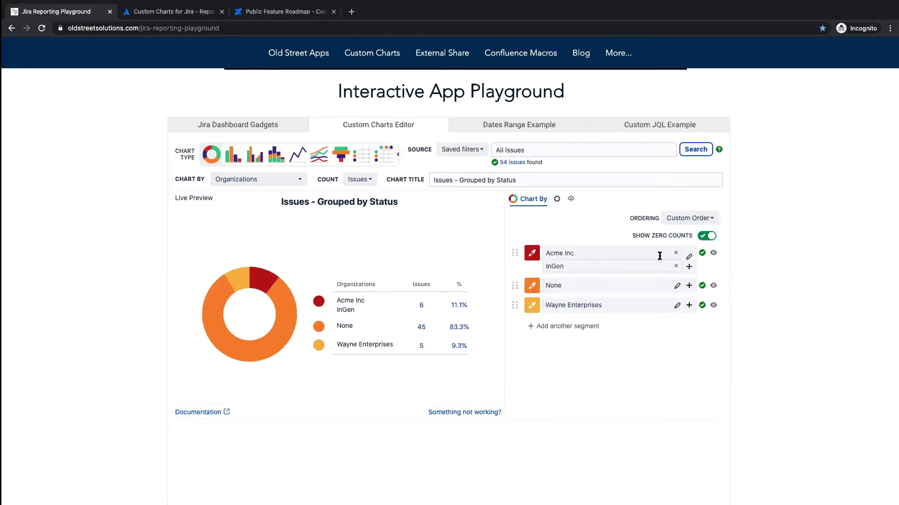
{"action": "left_click", "coordinate": [689, 258]}
{"action": "type", "text": "N"}
{"action": "key", "text": "BackSpace"}
{"action": "type", "text": "USA"}
{"action": "key", "text": "Return"}
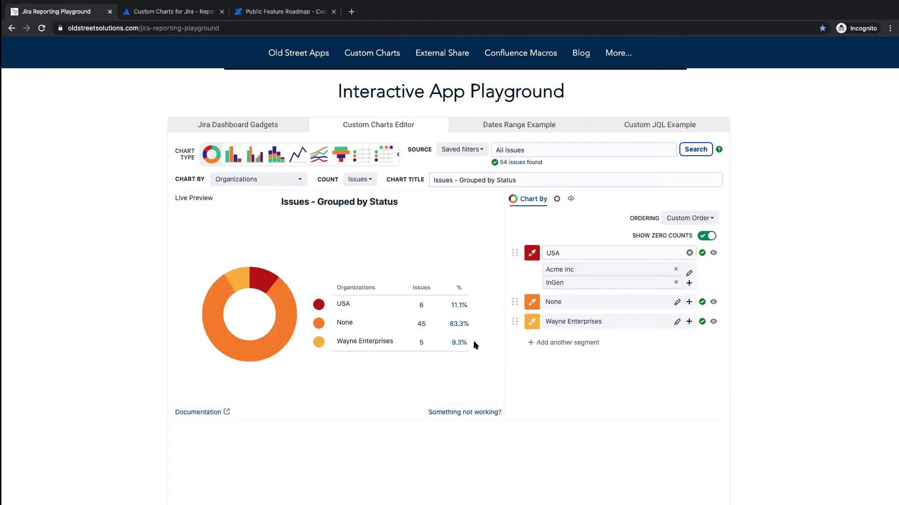
{"action": "mouse_move", "coordinate": [338, 302]}
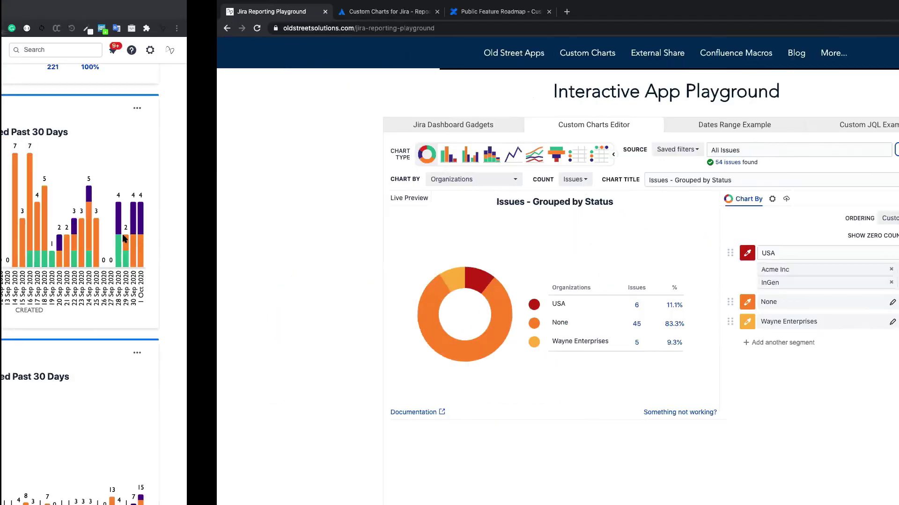
{"action": "scroll", "coordinate": [353, 235], "scroll_direction": "up", "scroll_amount": 7}
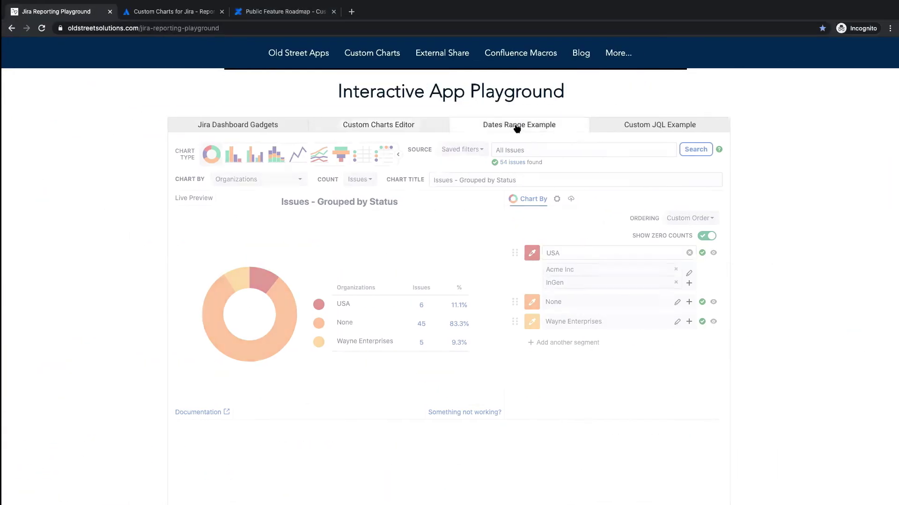
Step: Switch the Dates Range Example to a 1D bar chart with its due dates grouped by Weeks
{"action": "left_click", "coordinate": [517, 126]}
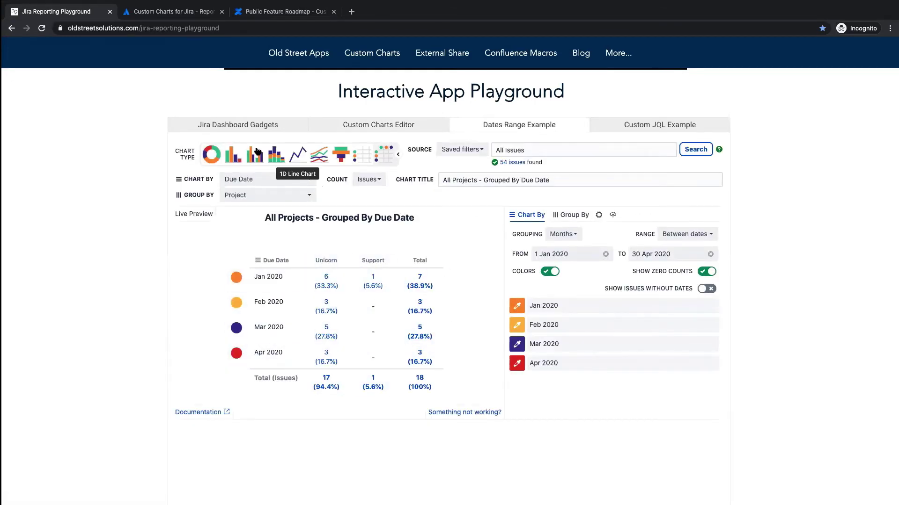
{"action": "left_click", "coordinate": [233, 155]}
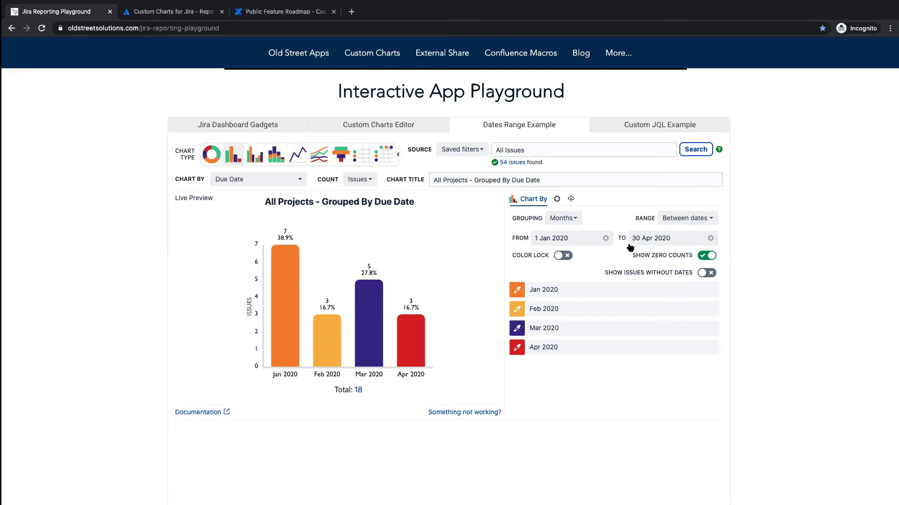
{"action": "left_click", "coordinate": [567, 216]}
{"action": "left_click", "coordinate": [566, 253]}
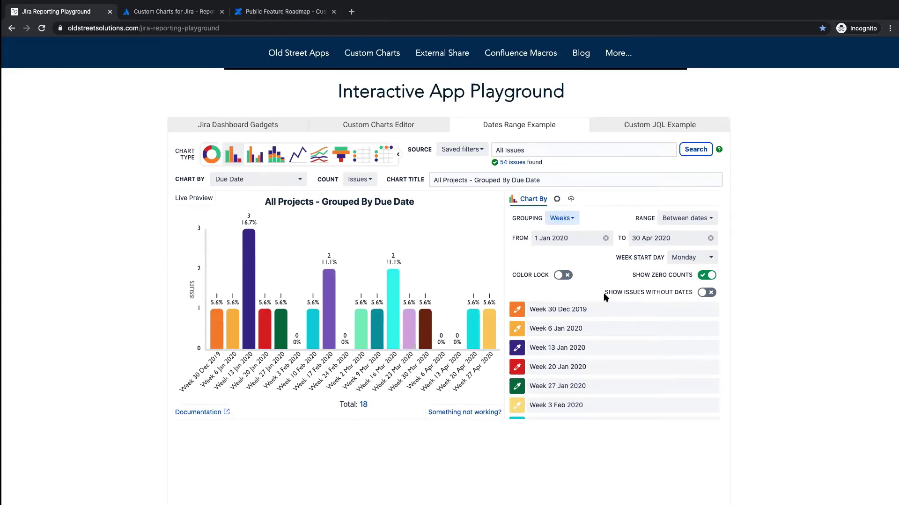
Step: Lock all bars to the single color #403294 and show the chart's x-axis label
{"action": "left_click", "coordinate": [565, 275]}
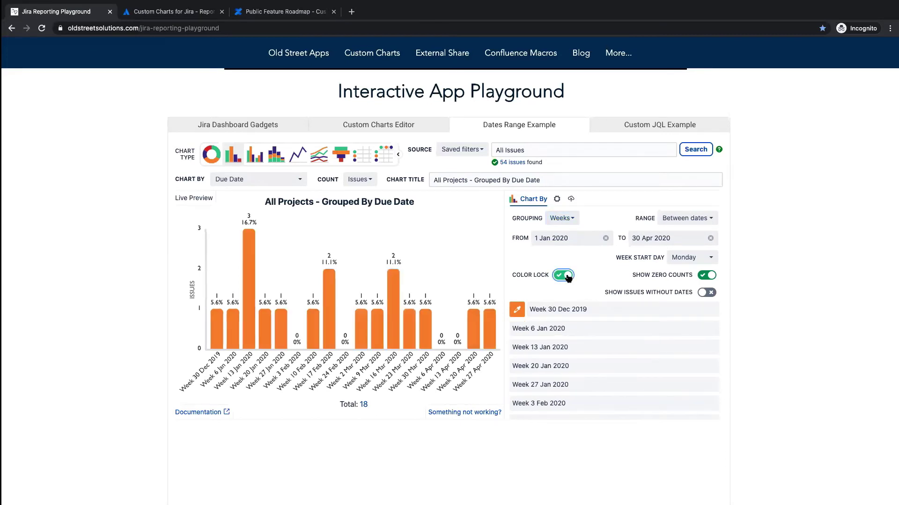
{"action": "left_click", "coordinate": [517, 310]}
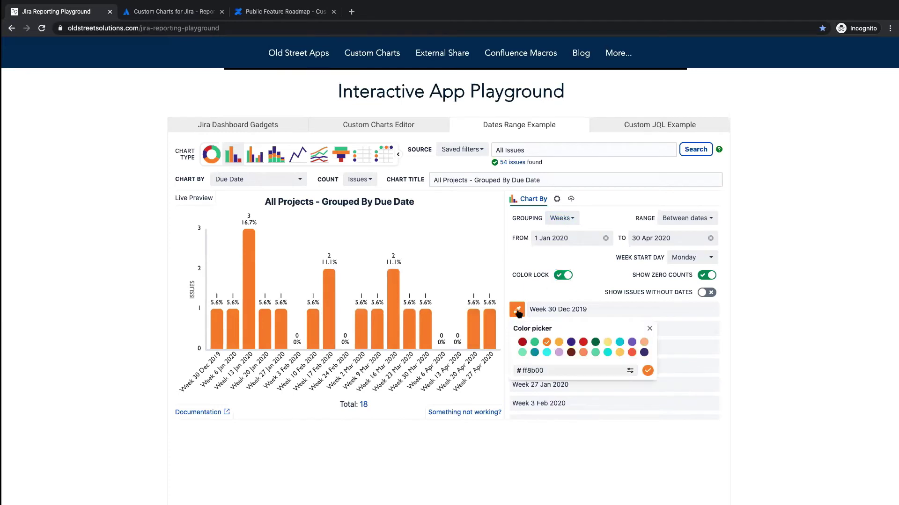
{"action": "left_click", "coordinate": [573, 343]}
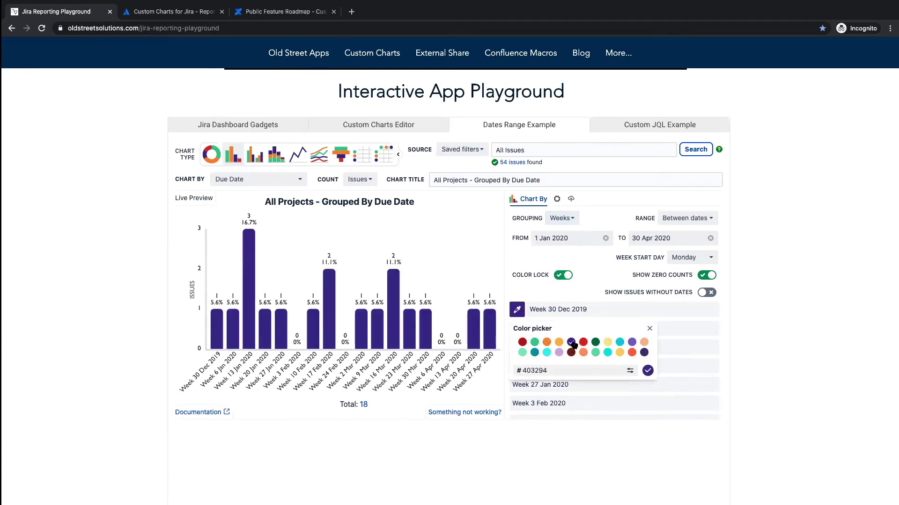
{"action": "left_click", "coordinate": [577, 284]}
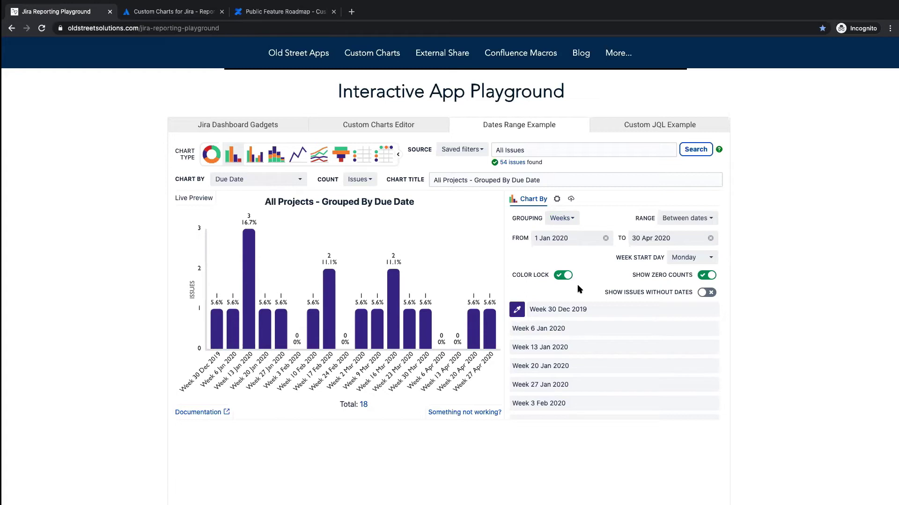
{"action": "left_click", "coordinate": [557, 199]}
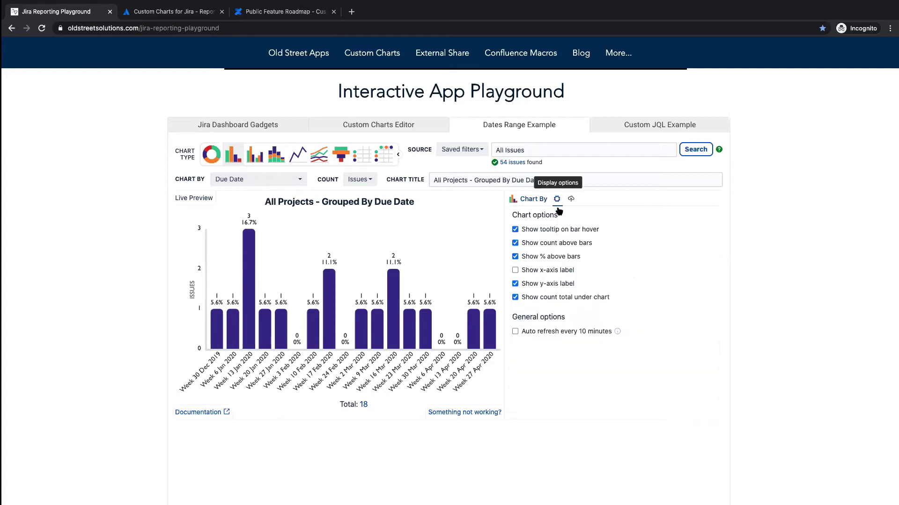
{"action": "left_click", "coordinate": [532, 271]}
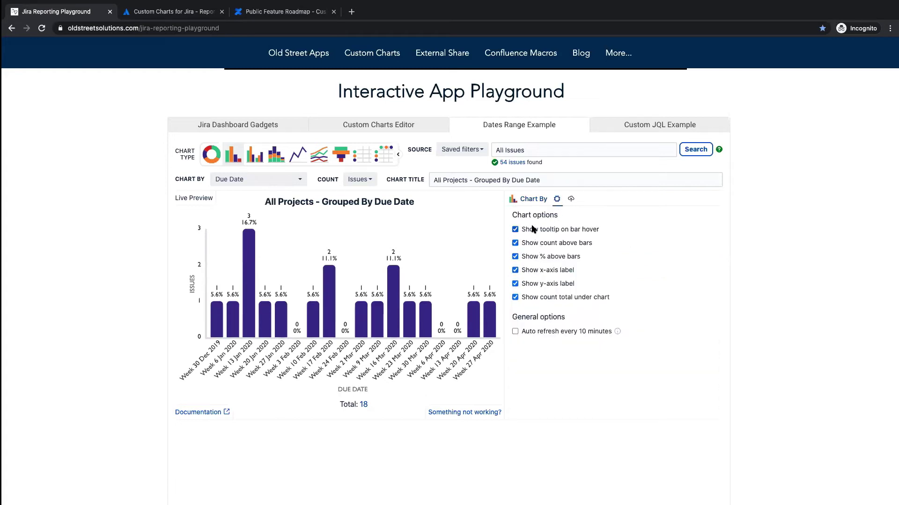
Step: Copy the due date chart's configuration to the clipboard and import it into the chart in the Custom Charts Editor
{"action": "left_click", "coordinate": [570, 199]}
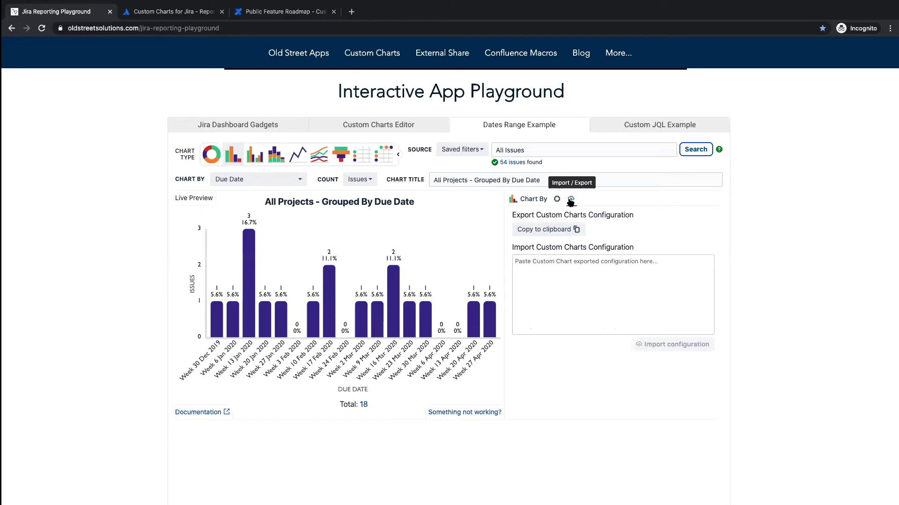
{"action": "left_click", "coordinate": [541, 232]}
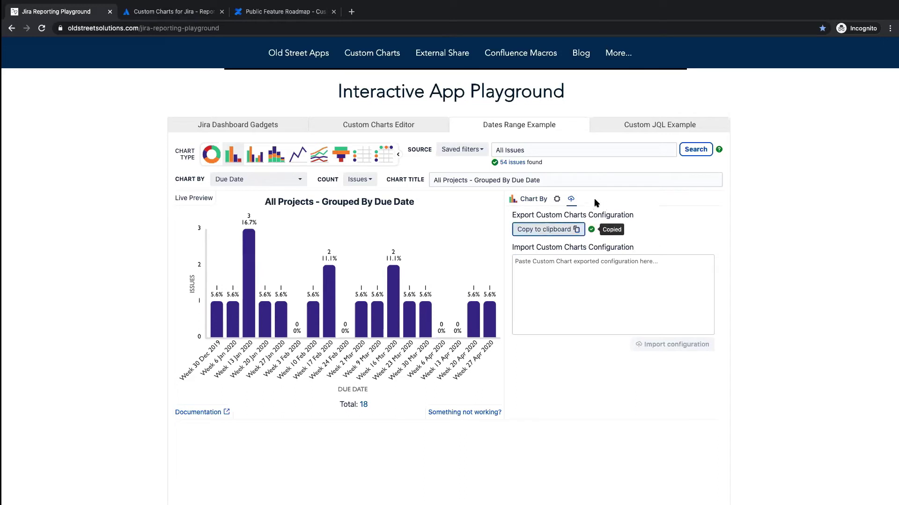
{"action": "left_click", "coordinate": [420, 127]}
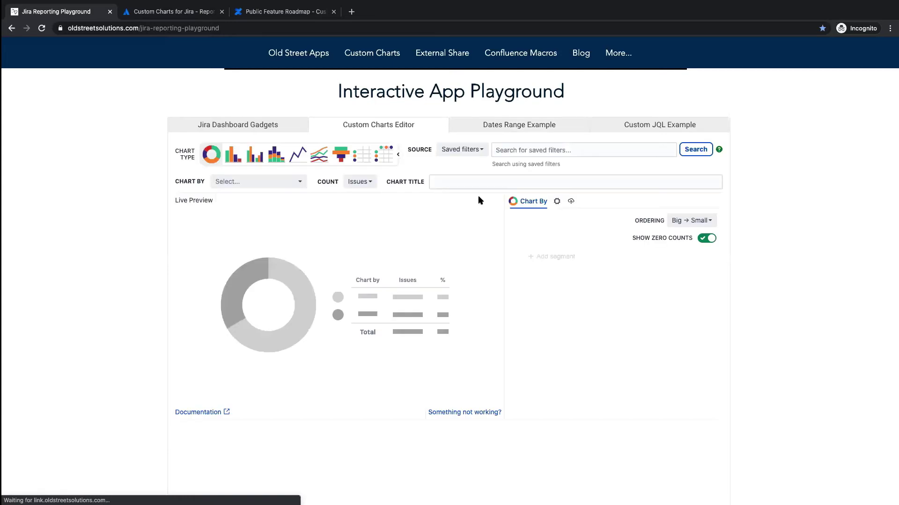
{"action": "left_click", "coordinate": [615, 216]}
{"action": "left_click", "coordinate": [609, 309]}
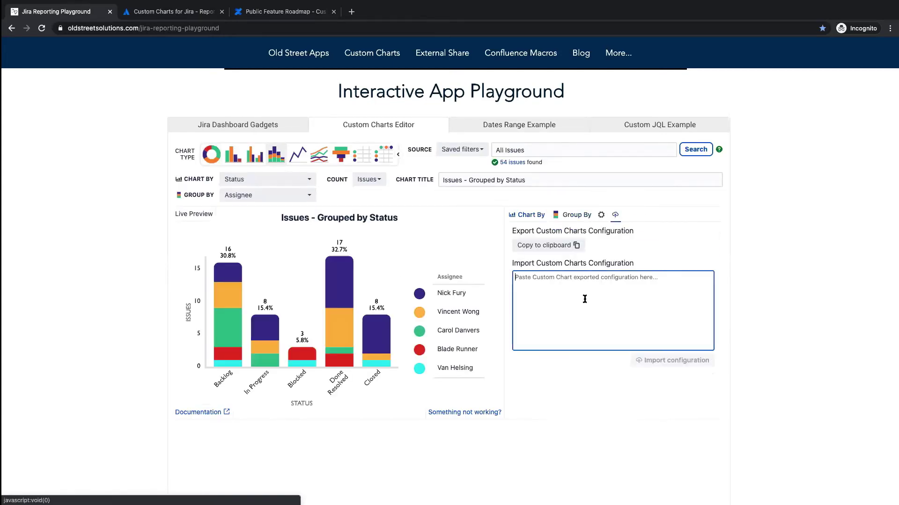
{"action": "key", "text": "ctrl+v"}
{"action": "left_click", "coordinate": [637, 360]}
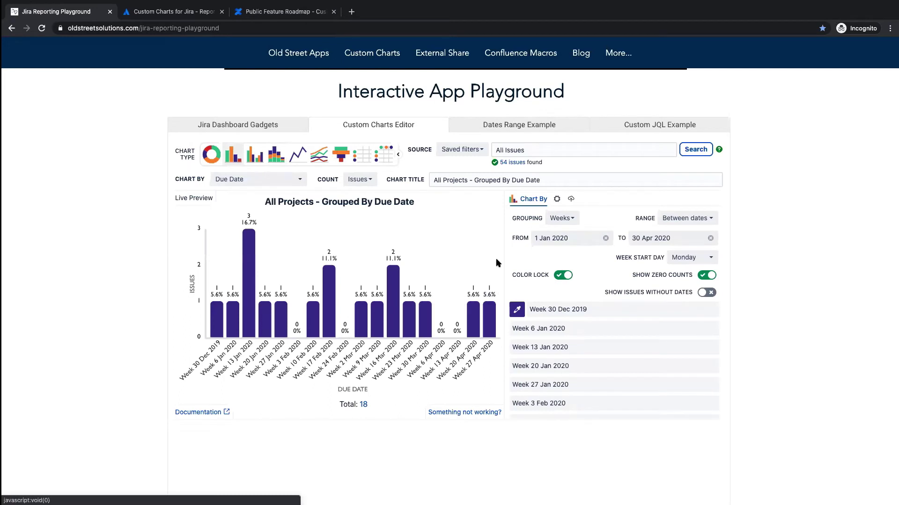
Step: Open the Custom JQL Example and browse the fields available for charting by
{"action": "mouse_move", "coordinate": [329, 335]}
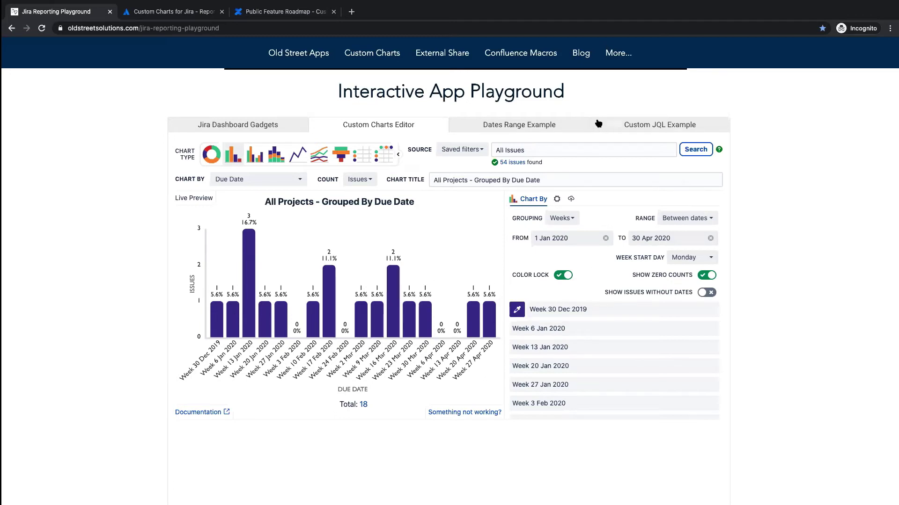
{"action": "left_click", "coordinate": [629, 122]}
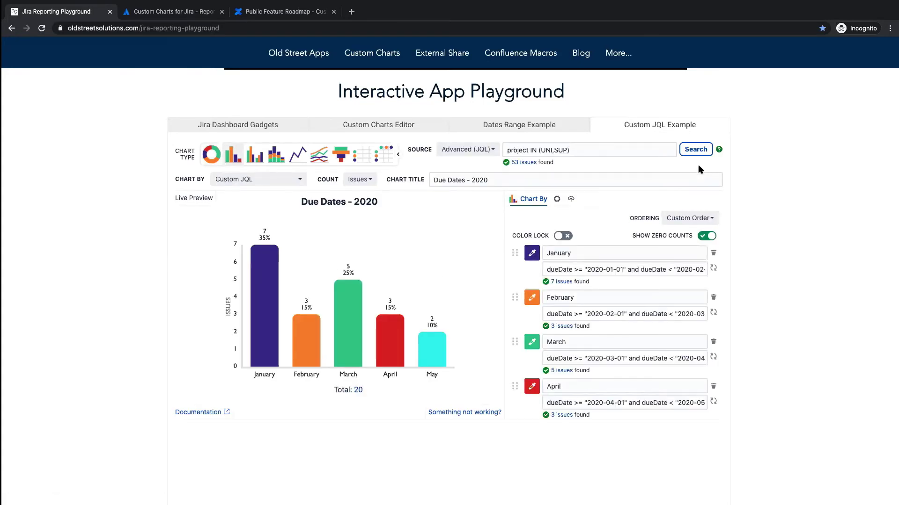
{"action": "left_click", "coordinate": [255, 180]}
{"action": "scroll", "coordinate": [240, 249], "scroll_direction": "down", "scroll_amount": 4}
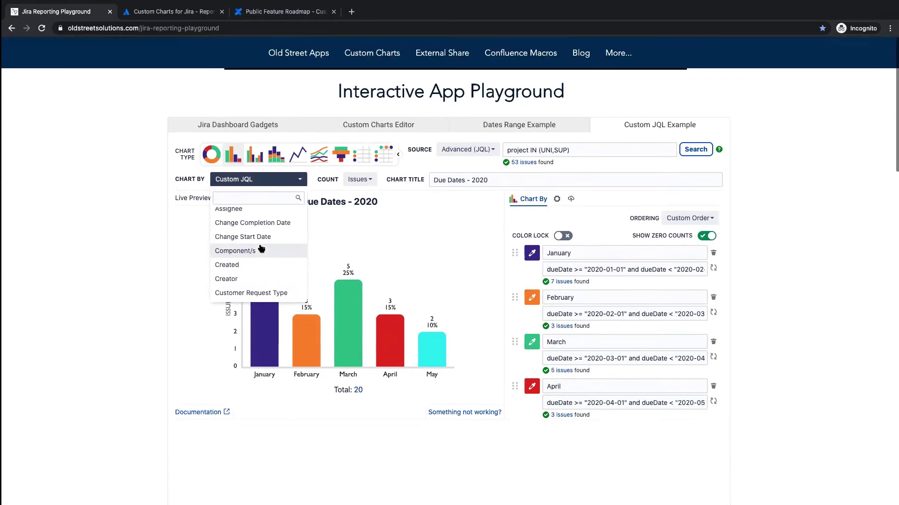
{"action": "scroll", "coordinate": [259, 248], "scroll_direction": "down", "scroll_amount": 8}
{"action": "scroll", "coordinate": [258, 249], "scroll_direction": "down", "scroll_amount": 1}
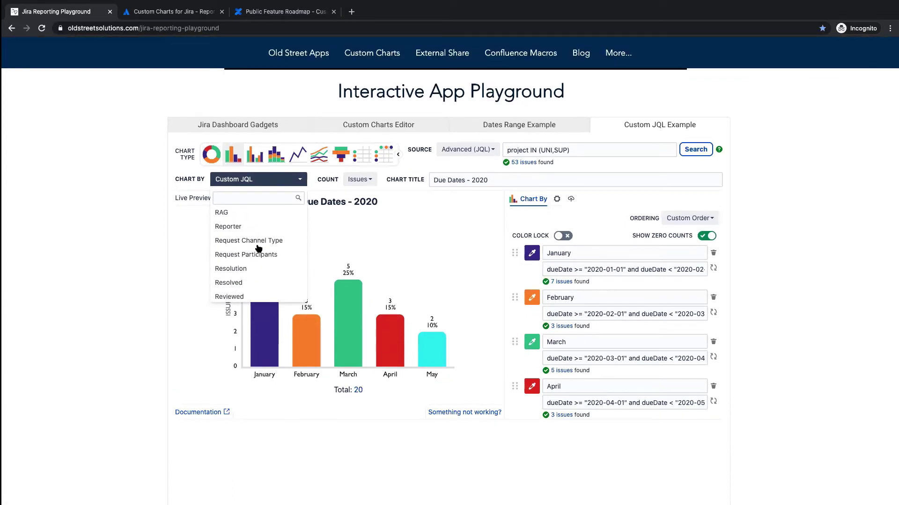
{"action": "scroll", "coordinate": [259, 248], "scroll_direction": "down", "scroll_amount": 1}
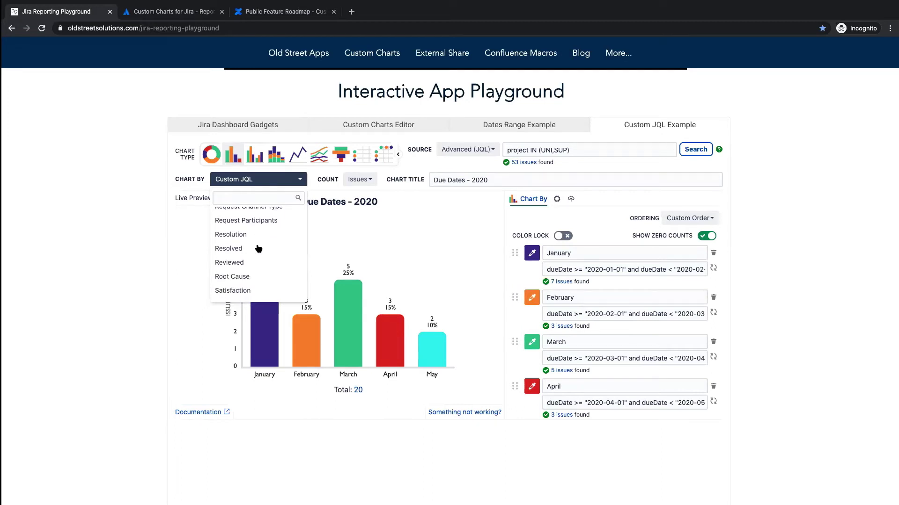
{"action": "scroll", "coordinate": [259, 248], "scroll_direction": "up", "scroll_amount": 5}
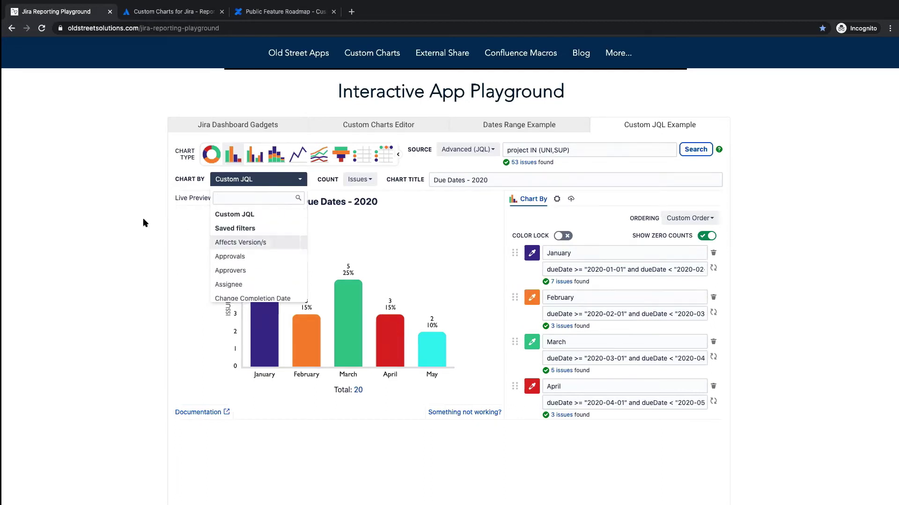
{"action": "left_click", "coordinate": [179, 254]}
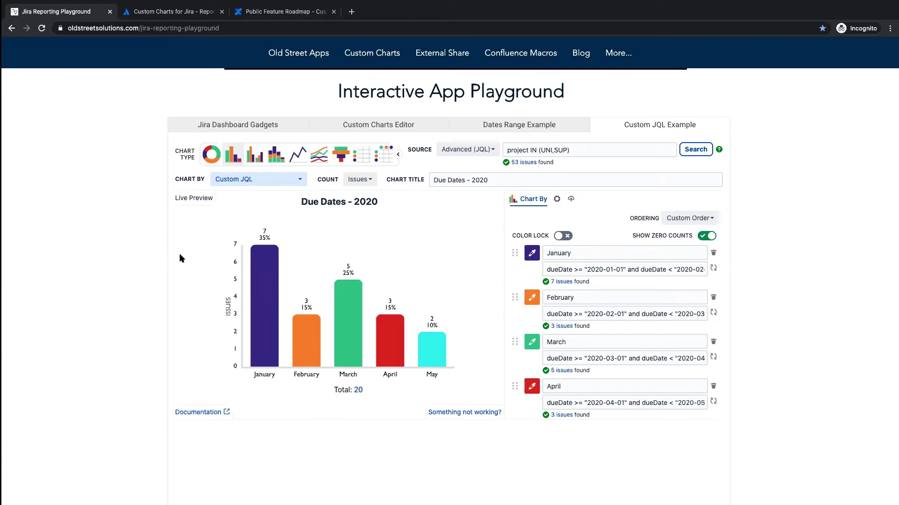
{"action": "left_click", "coordinate": [229, 180]}
{"action": "left_click", "coordinate": [417, 224]}
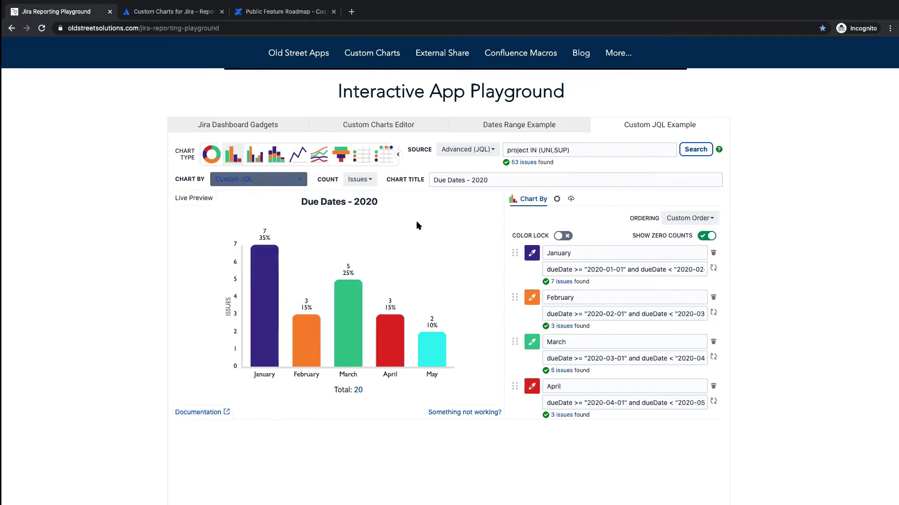
Step: Delete the March, April and May segments from the Due Dates - 2020 chart
{"action": "left_click", "coordinate": [713, 342]}
{"action": "left_click", "coordinate": [713, 342]}
{"action": "left_click", "coordinate": [713, 341]}
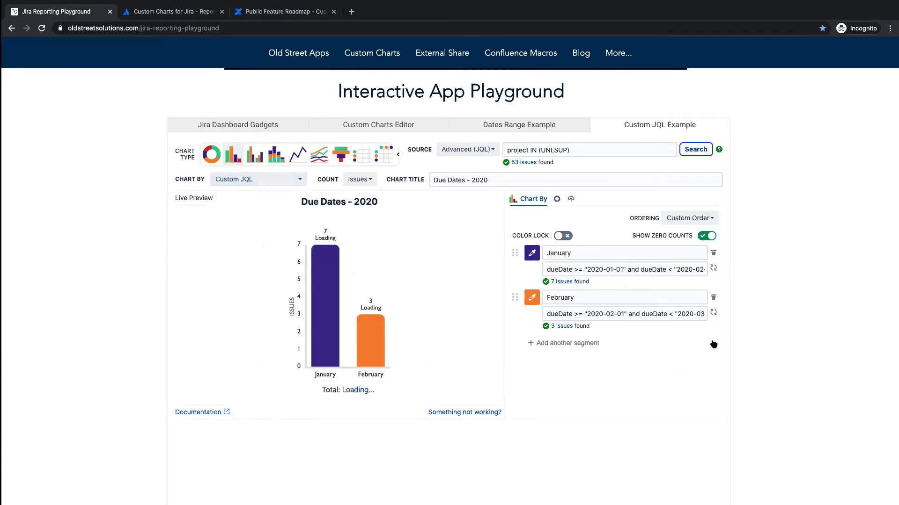
Step: Add a third segment below February and color it turquoise
{"action": "left_click", "coordinate": [561, 343]}
{"action": "left_click", "coordinate": [531, 342]}
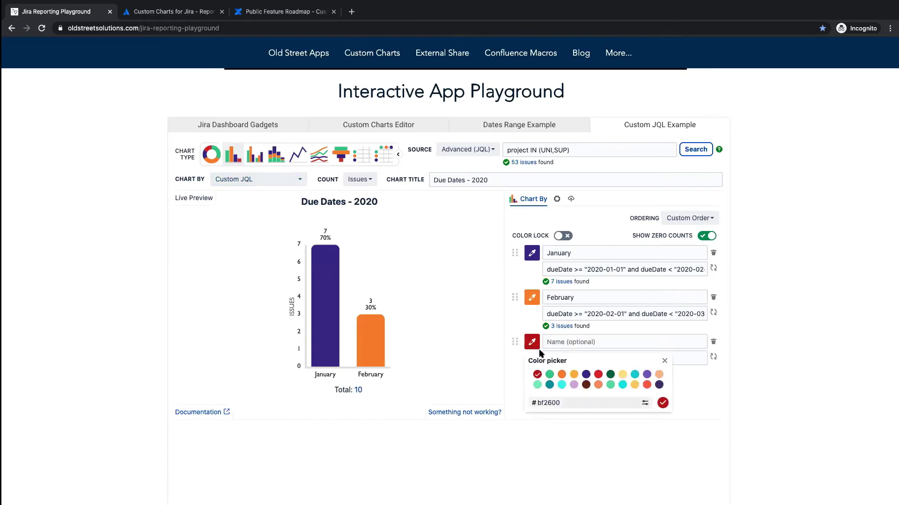
{"action": "left_click", "coordinate": [563, 385]}
Step: Set the new segment's JQL to project = Support and name the segment SUP
{"action": "left_click", "coordinate": [682, 358]}
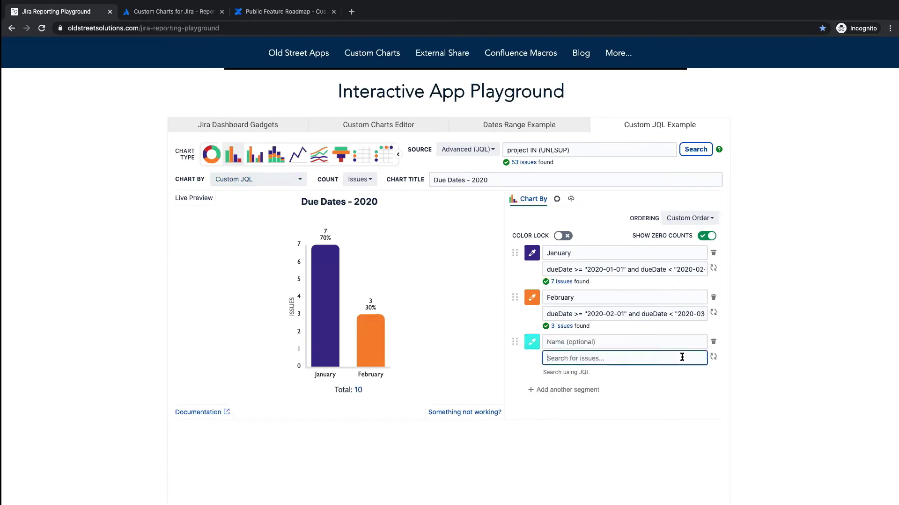
{"action": "type", "text": "pro"}
{"action": "key", "text": "Down"}
{"action": "key", "text": "Down"}
{"action": "key", "text": "Return"}
{"action": "type", "text": "="}
{"action": "key", "text": "Down"}
{"action": "key", "text": "Return"}
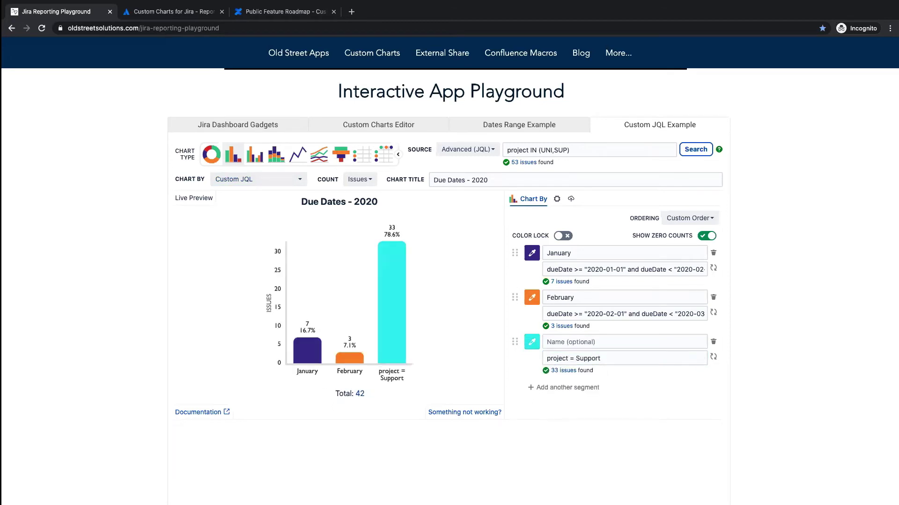
{"action": "left_click", "coordinate": [601, 340]}
{"action": "type", "text": "SUP"}
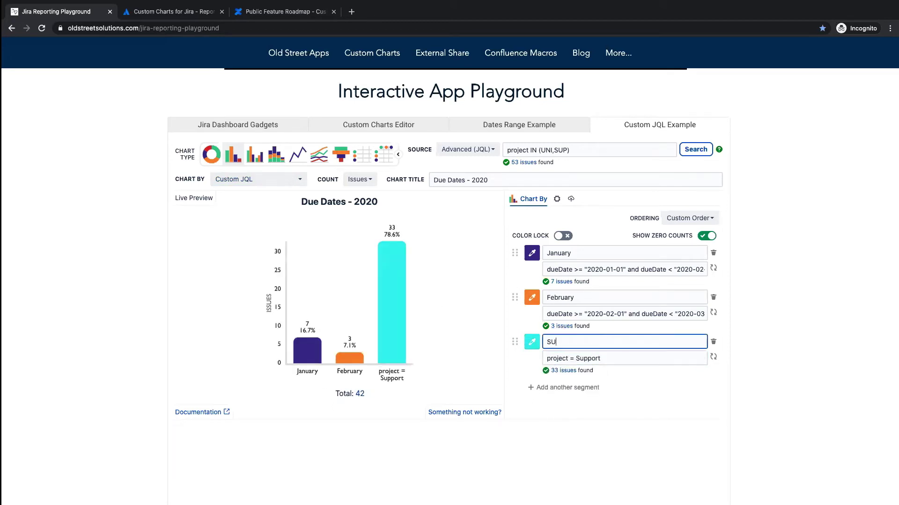
{"action": "key", "text": "Return"}
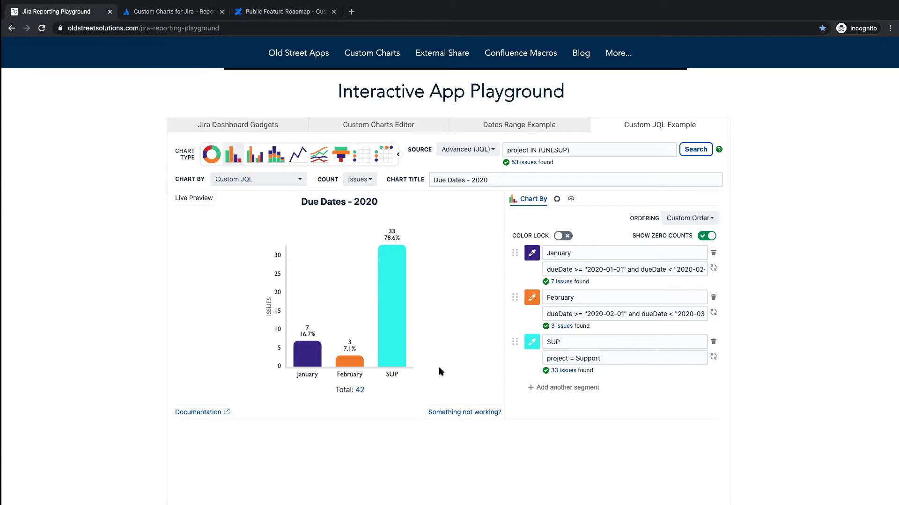
Step: Chart by Saved filters and add segments for All Issues and All Issues in Project Unicorn Filter
{"action": "left_click", "coordinate": [262, 182]}
{"action": "left_click", "coordinate": [244, 228]}
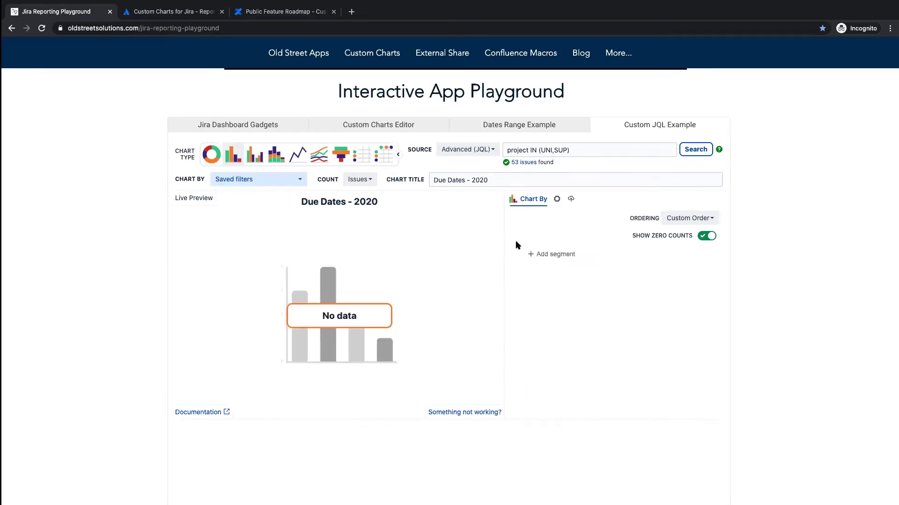
{"action": "left_click", "coordinate": [545, 255]}
{"action": "left_click", "coordinate": [560, 268]}
{"action": "left_click", "coordinate": [564, 283]}
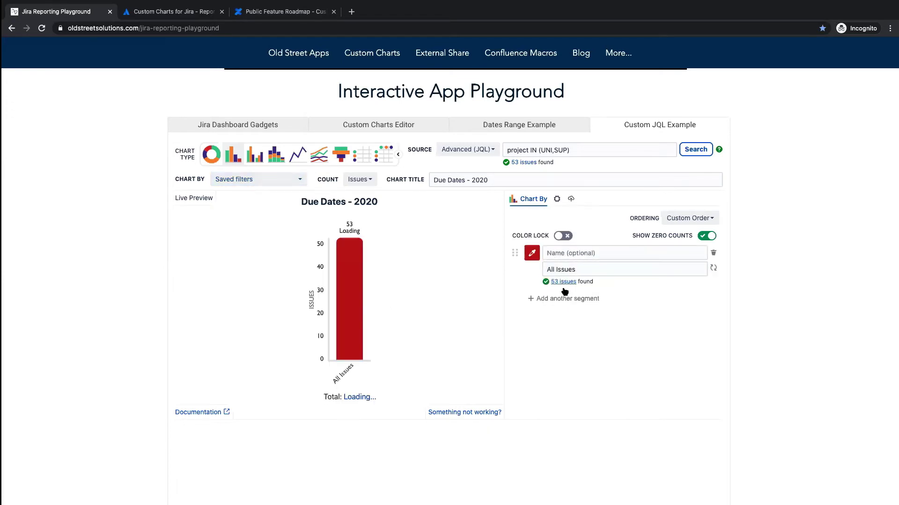
{"action": "left_click", "coordinate": [566, 301]}
{"action": "left_click", "coordinate": [568, 314]}
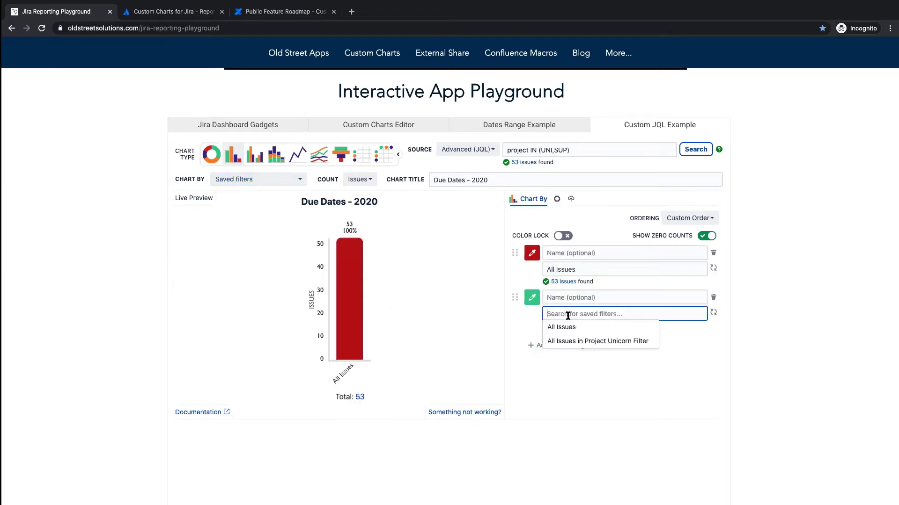
{"action": "left_click", "coordinate": [570, 340]}
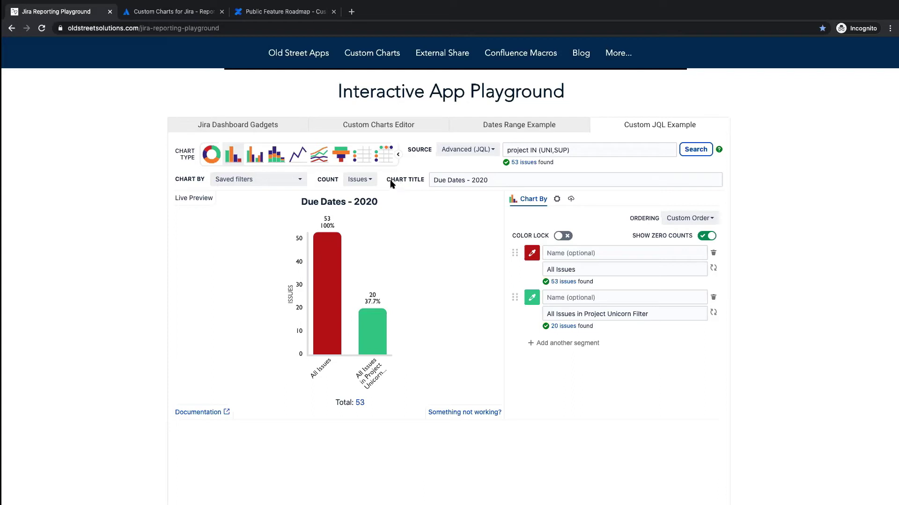
Step: Return to the Custom Charts Editor and make the status pie chart count Projects
{"action": "left_click", "coordinate": [356, 180]}
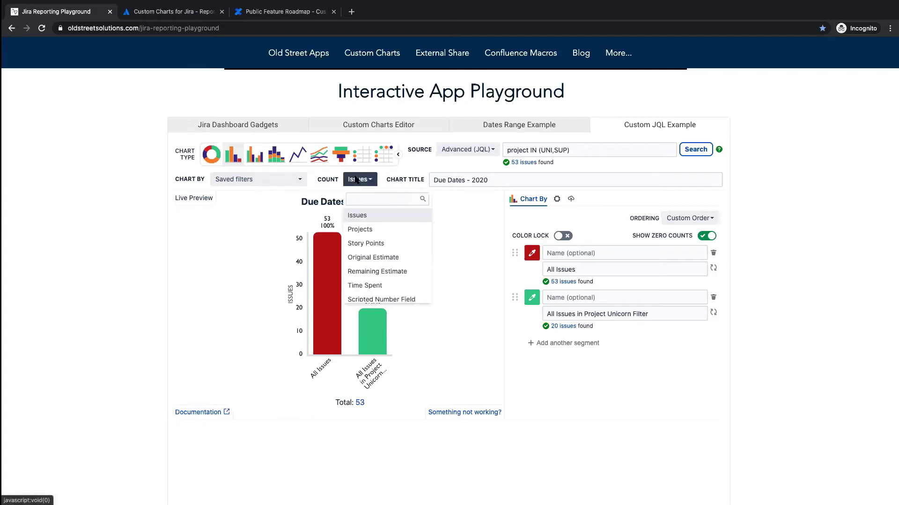
{"action": "left_click", "coordinate": [371, 124]}
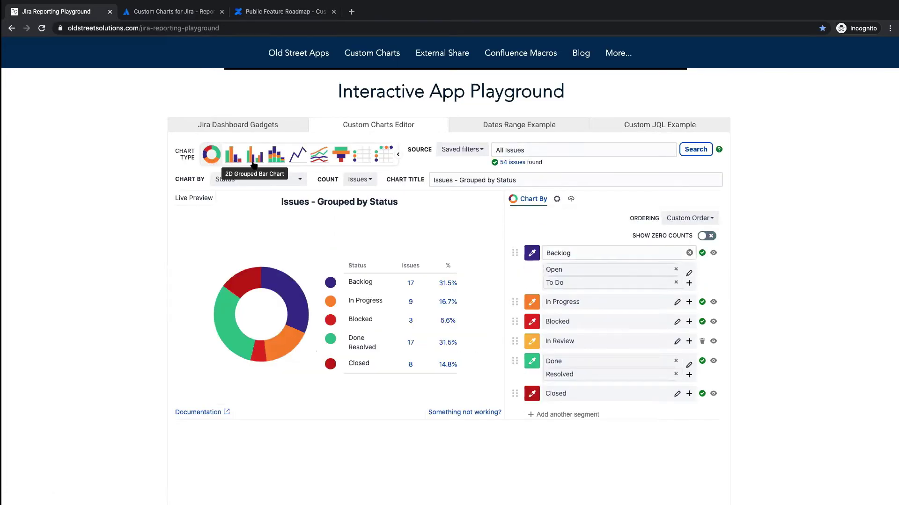
{"action": "left_click", "coordinate": [372, 181]}
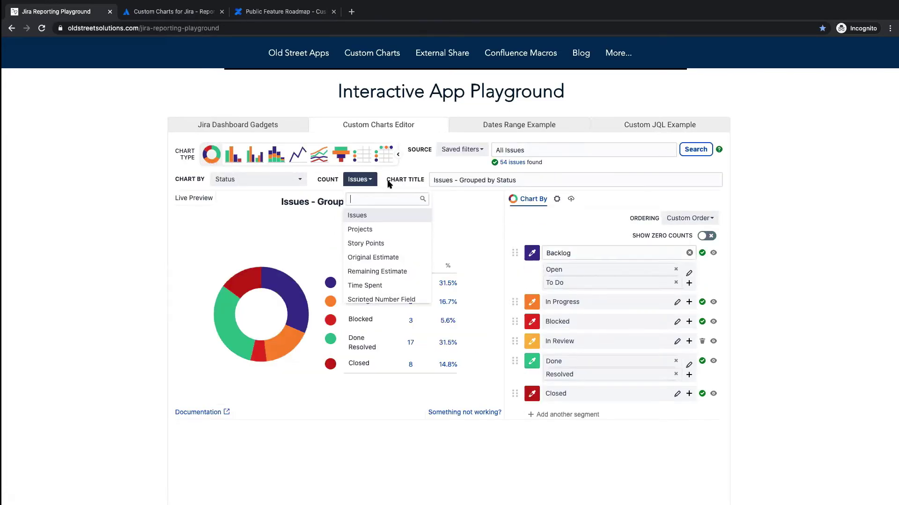
{"action": "left_click", "coordinate": [387, 186]}
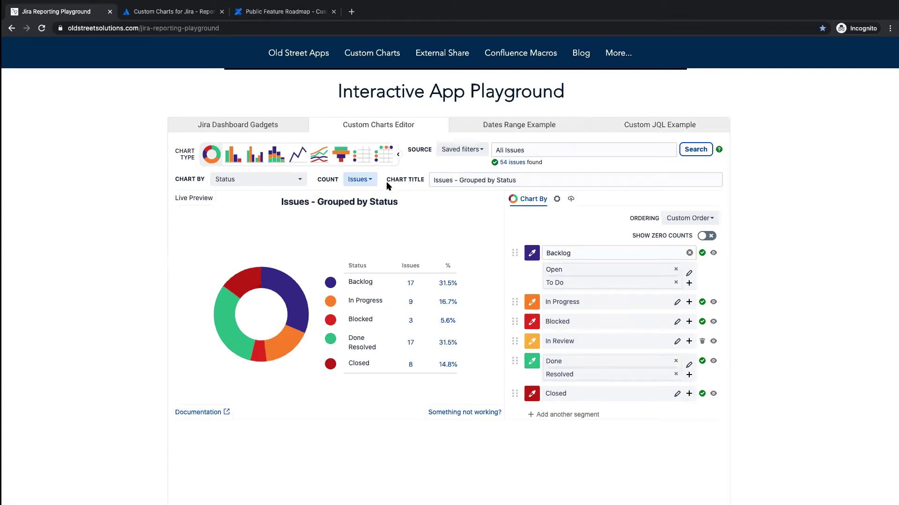
{"action": "left_click", "coordinate": [370, 180]}
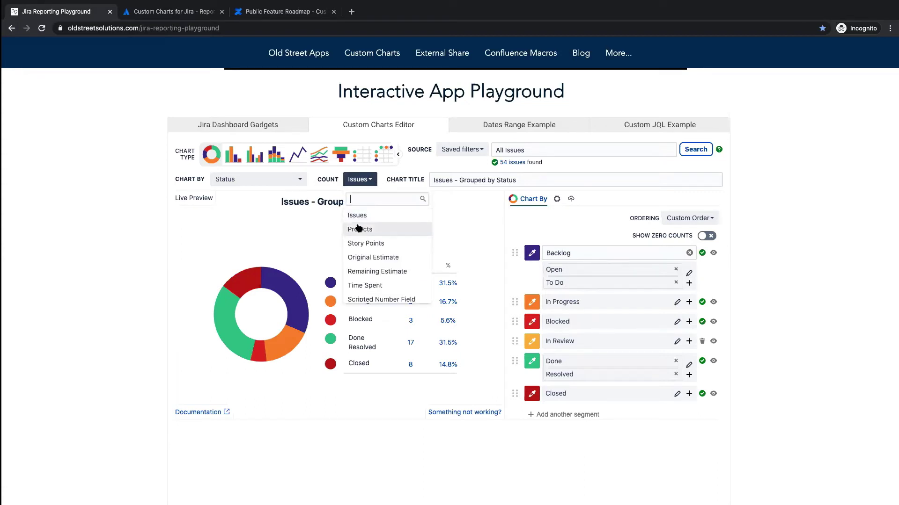
{"action": "left_click", "coordinate": [387, 229]}
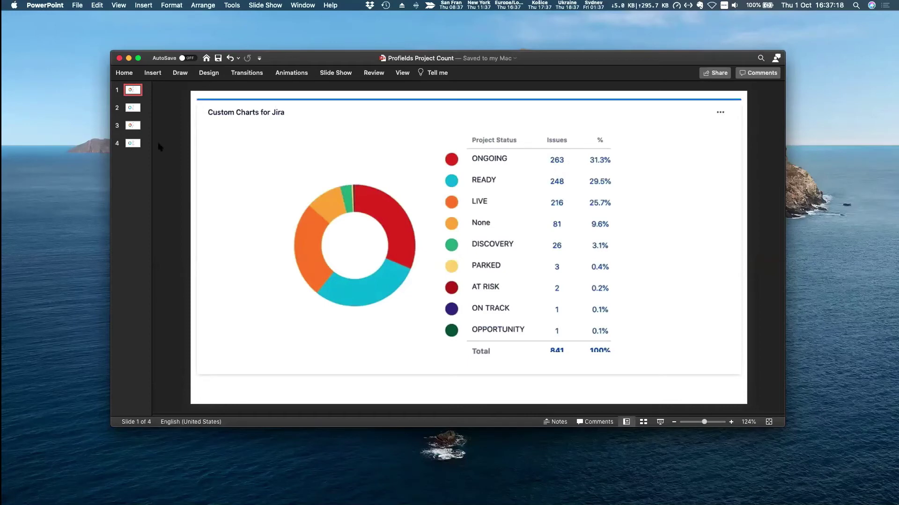
Step: View slide 2 of the Profields Project Count presentation in PowerPoint, and return to the reporting playground in the browser
{"action": "left_click", "coordinate": [135, 108]}
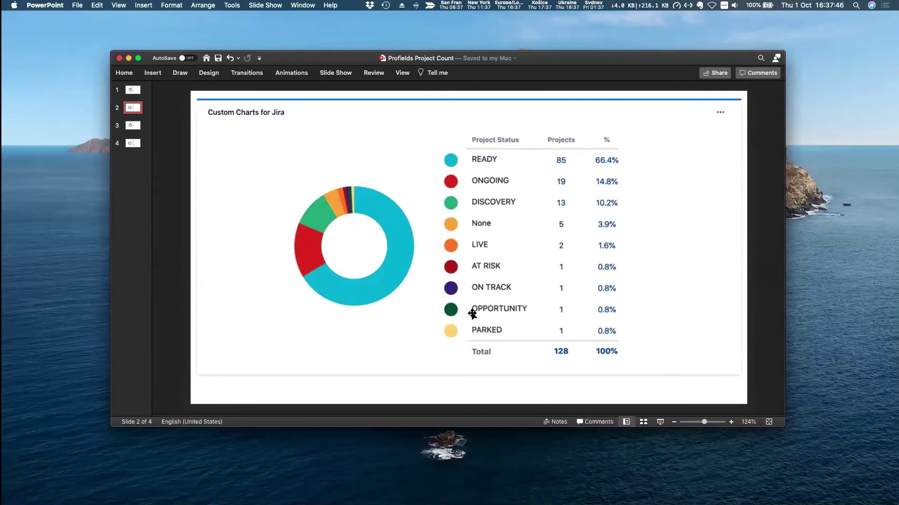
{"action": "key", "text": "ctrl+Right"}
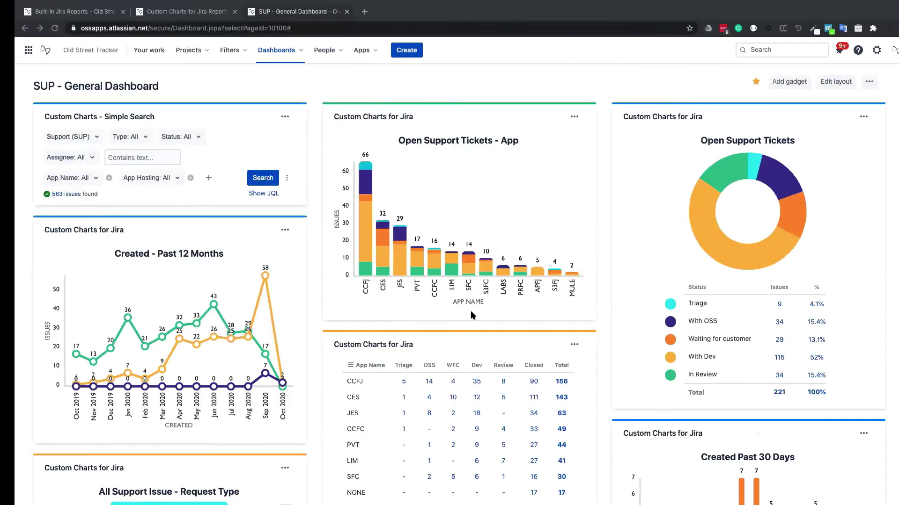
{"action": "key", "text": "ctrl+Right"}
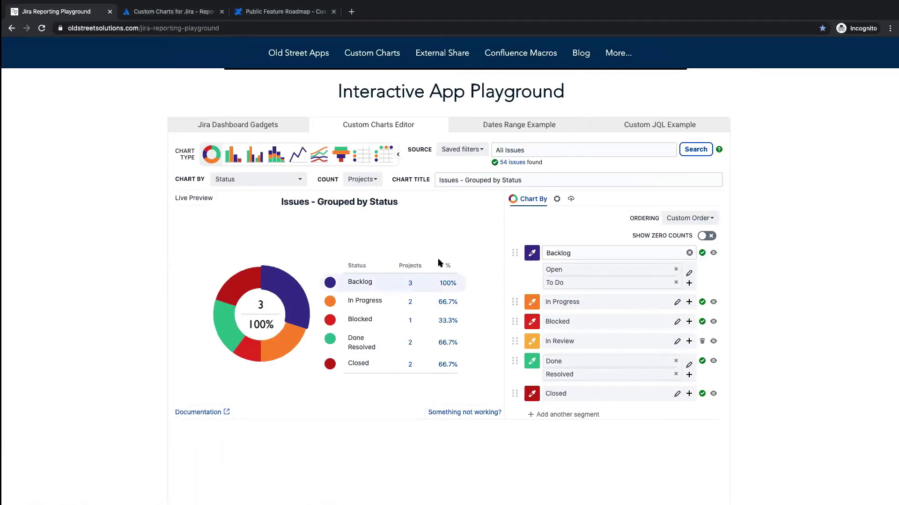
Step: Set the status chart's count to Scripted Number Field and review that field's script in the Jira administration window
{"action": "left_click", "coordinate": [379, 181]}
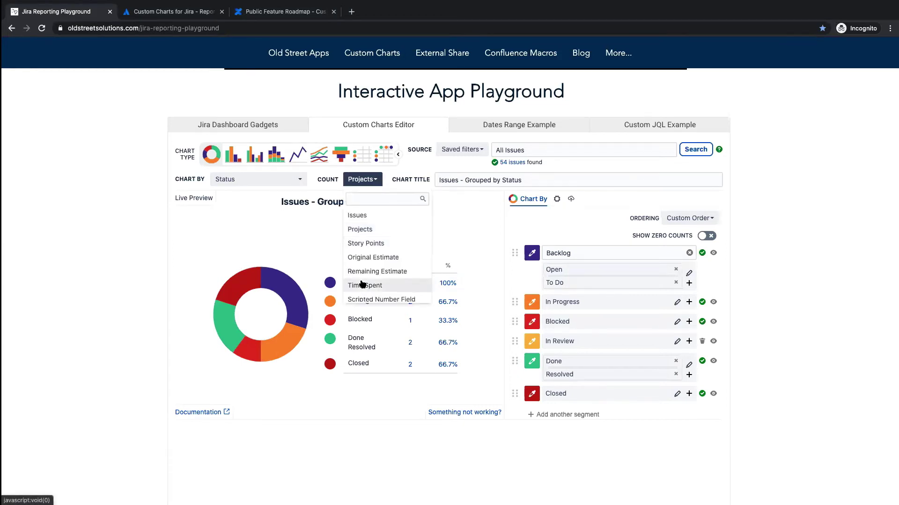
{"action": "left_click", "coordinate": [377, 295]}
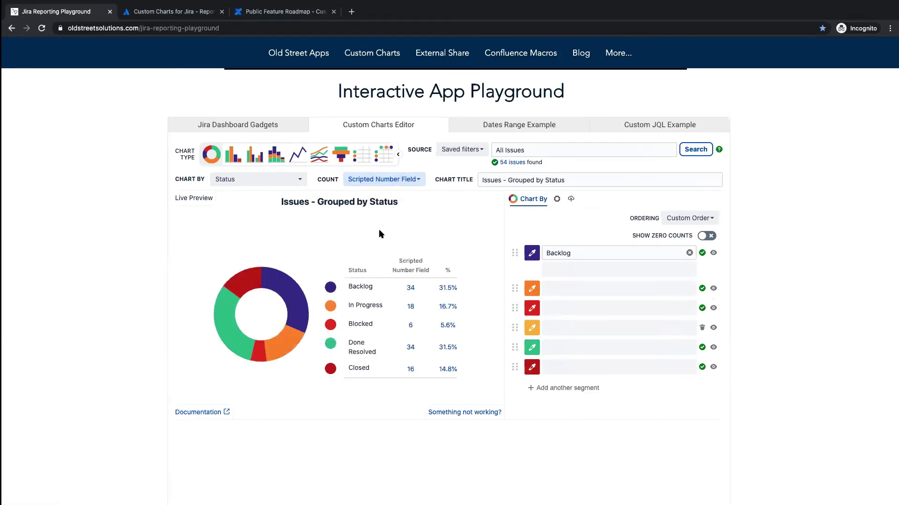
{"action": "key", "text": "ctrl+Right"}
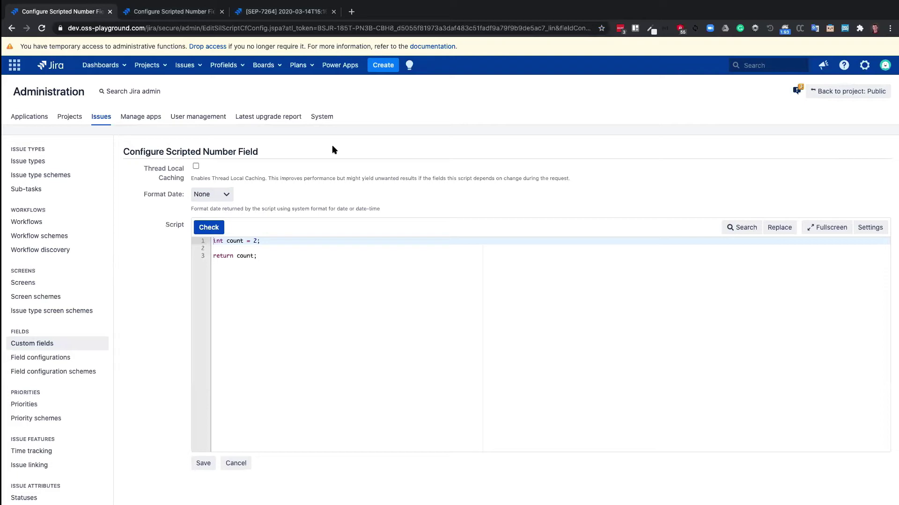
{"action": "left_click", "coordinate": [259, 256]}
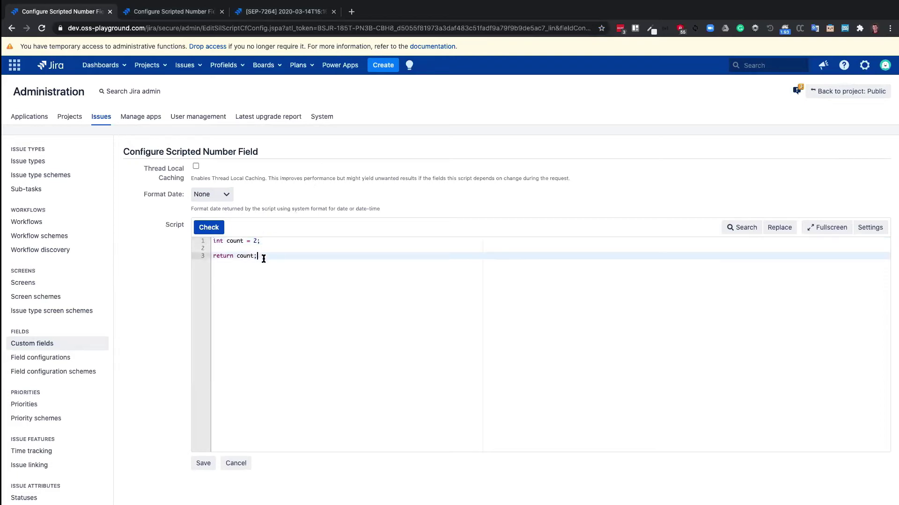
{"action": "key", "text": "ctrl+a"}
{"action": "left_click", "coordinate": [288, 262]}
{"action": "key", "text": "ctrl+Left"}
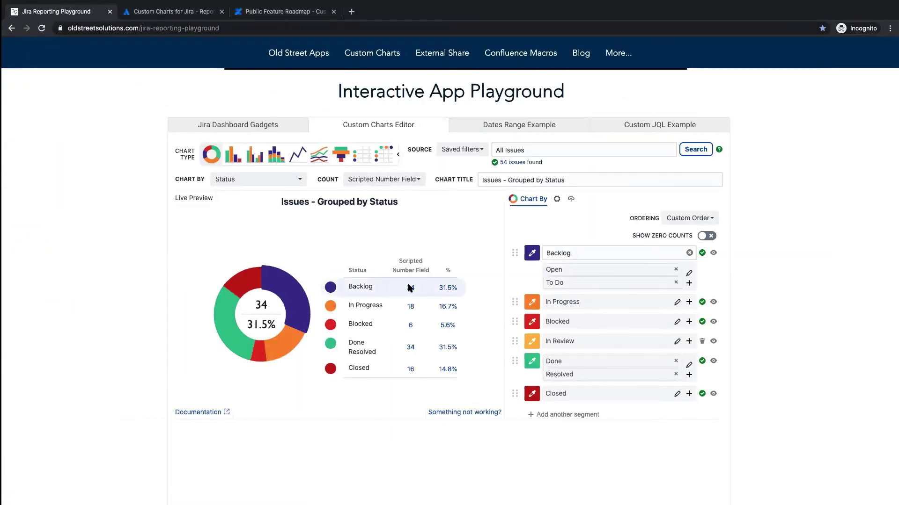
Step: Open the Backlog segment's issues from the chart and check the Scripted Number Field of UNI-20
{"action": "left_click", "coordinate": [410, 288]}
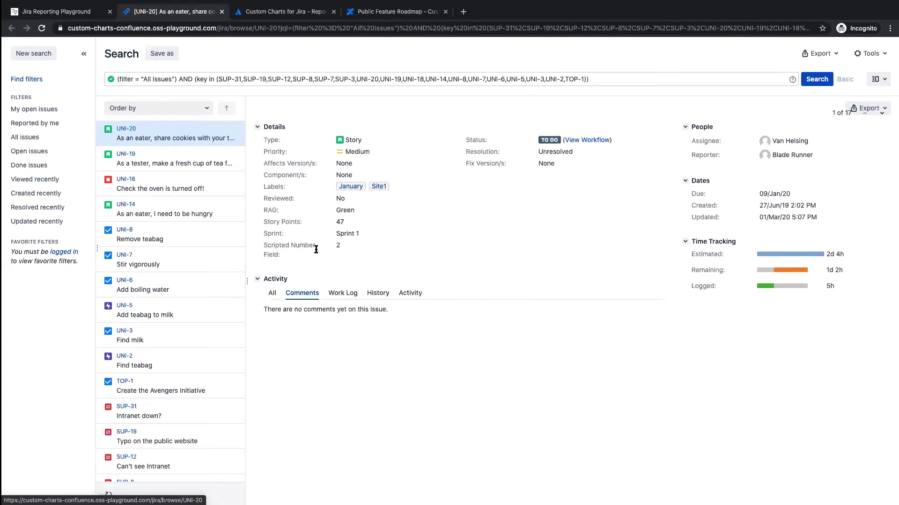
{"action": "triple_click", "coordinate": [316, 249]}
{"action": "left_click", "coordinate": [336, 258]}
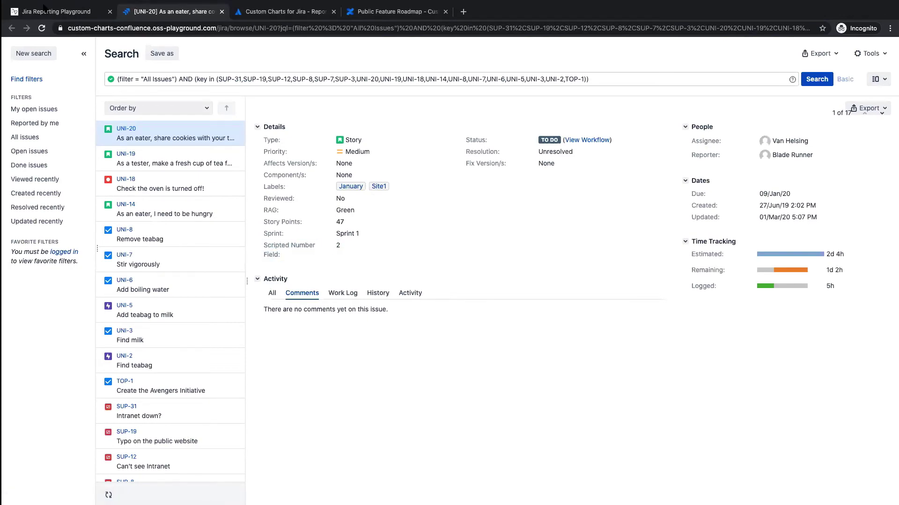
{"action": "key", "text": "ctrl+shift+Tab"}
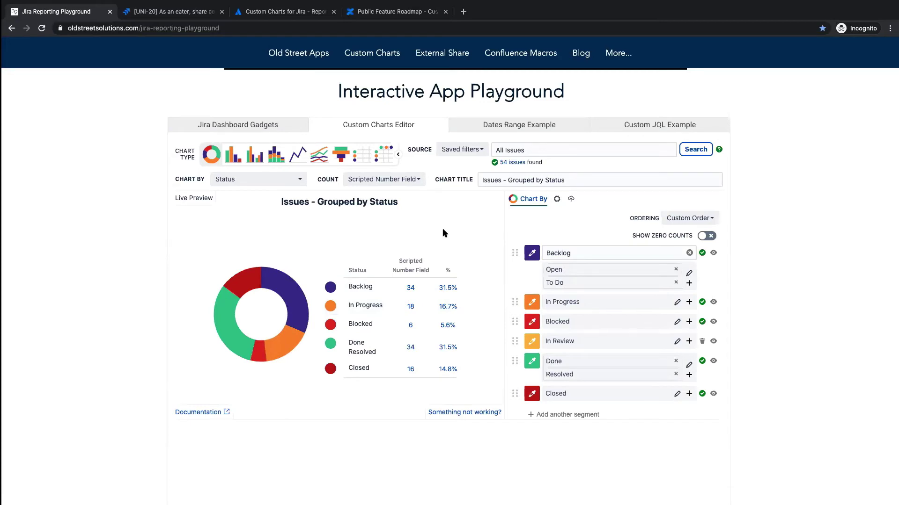
Step: Examine the scripted field configuration that totals an epic's story points in Jira administration, and return to the playground
{"action": "key", "text": "ctrl+Right"}
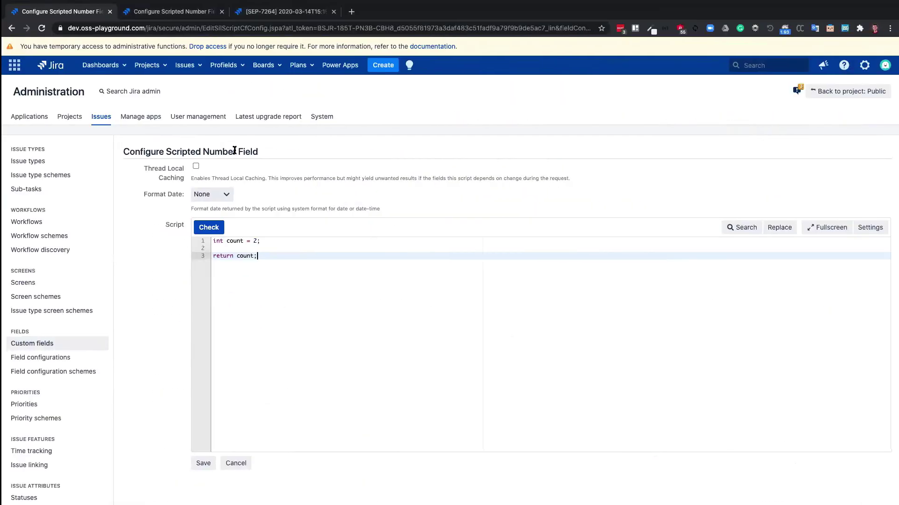
{"action": "left_click", "coordinate": [168, 12]}
{"action": "left_click_drag", "start_coordinate": [216, 241], "coordinate": [293, 241]}
{"action": "left_click", "coordinate": [294, 241]}
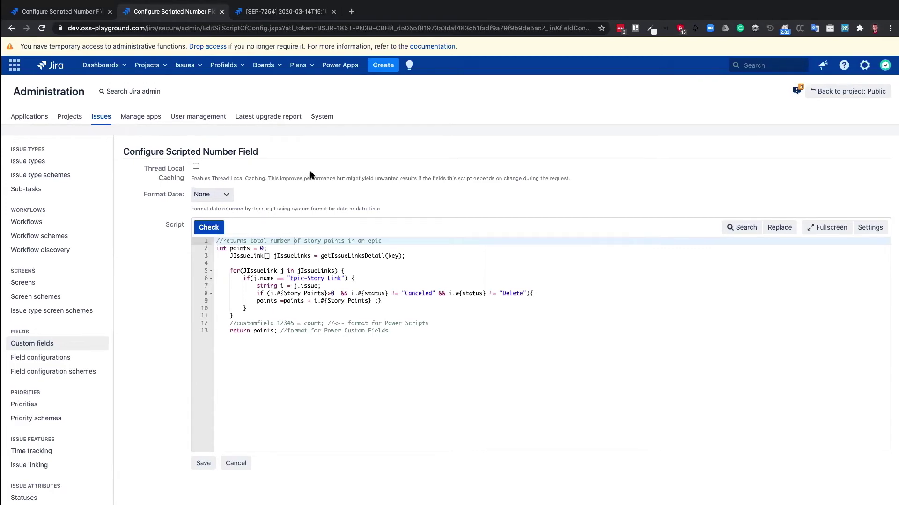
{"action": "key", "text": "ctrl+Left"}
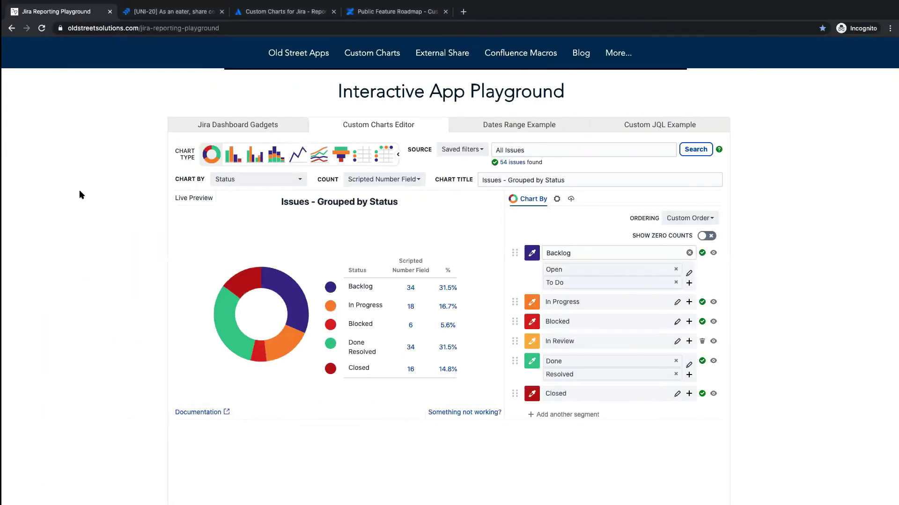
Step: Open the Jira Dashboard Gadgets example in the playground
{"action": "left_click", "coordinate": [221, 128]}
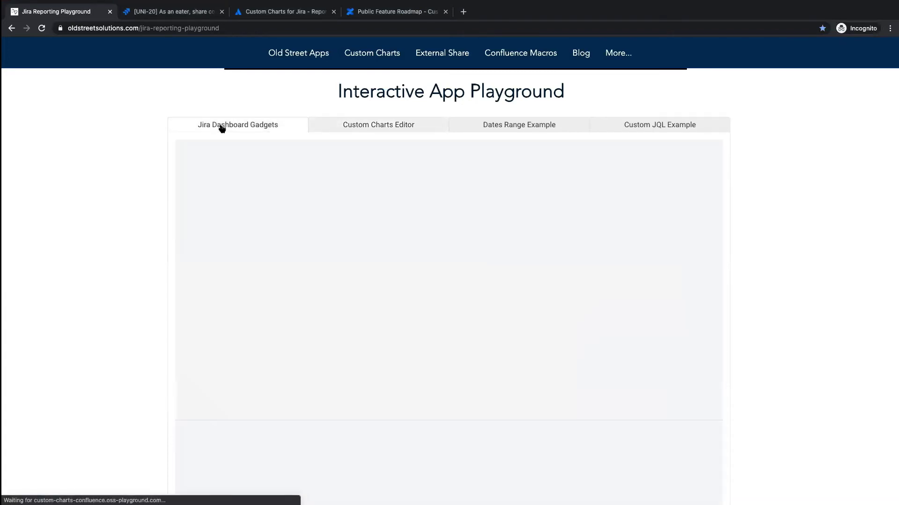